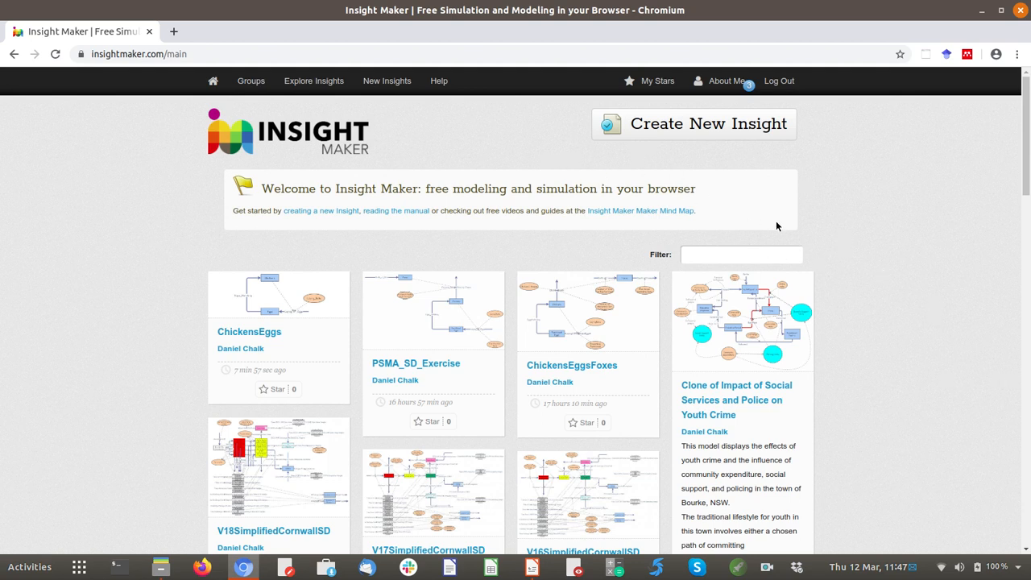
Create a new insight and clear its demo model to get an empty canvas.
{"action": "left_click", "coordinate": [658, 130]}
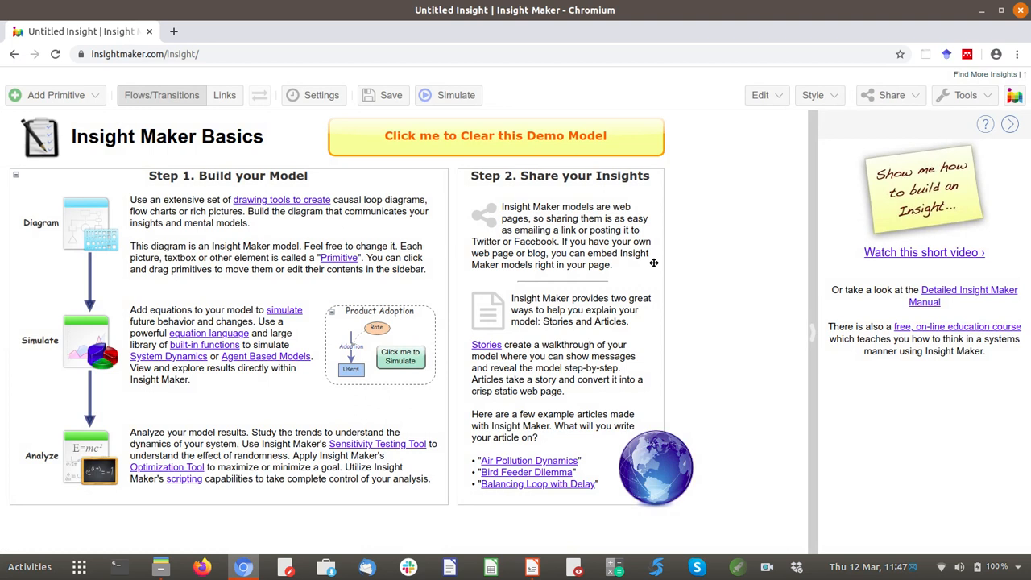
{"action": "left_click", "coordinate": [541, 146]}
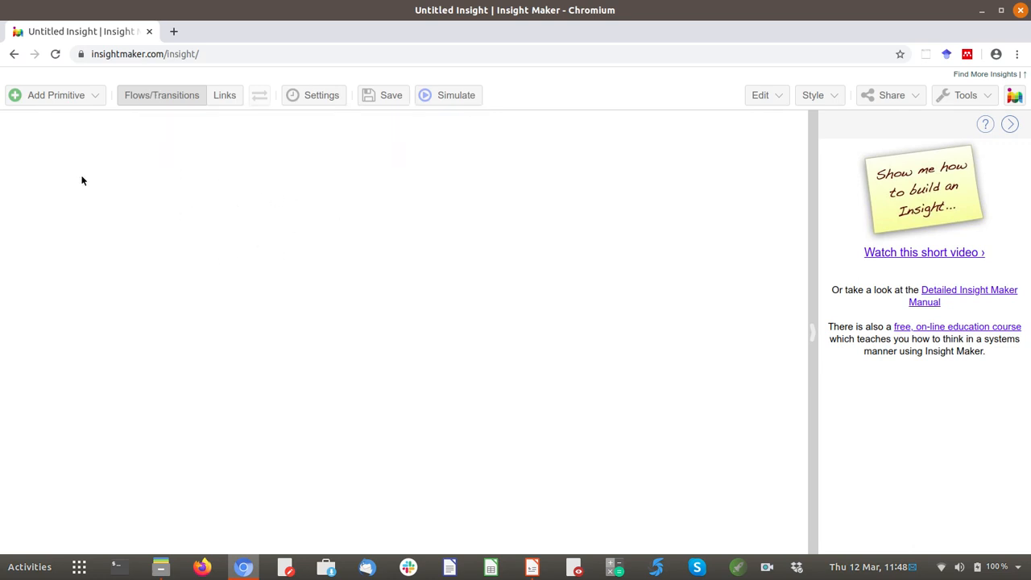
Add a stock, move it to the left-centre area of the canvas and name it Stock_A.
{"action": "left_click", "coordinate": [94, 97]}
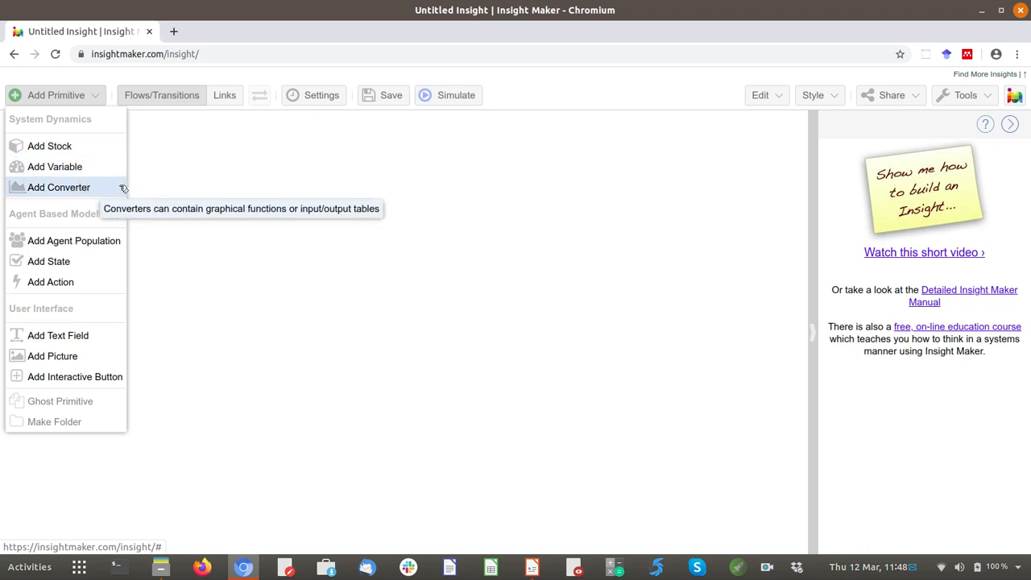
{"action": "left_click", "coordinate": [85, 148]}
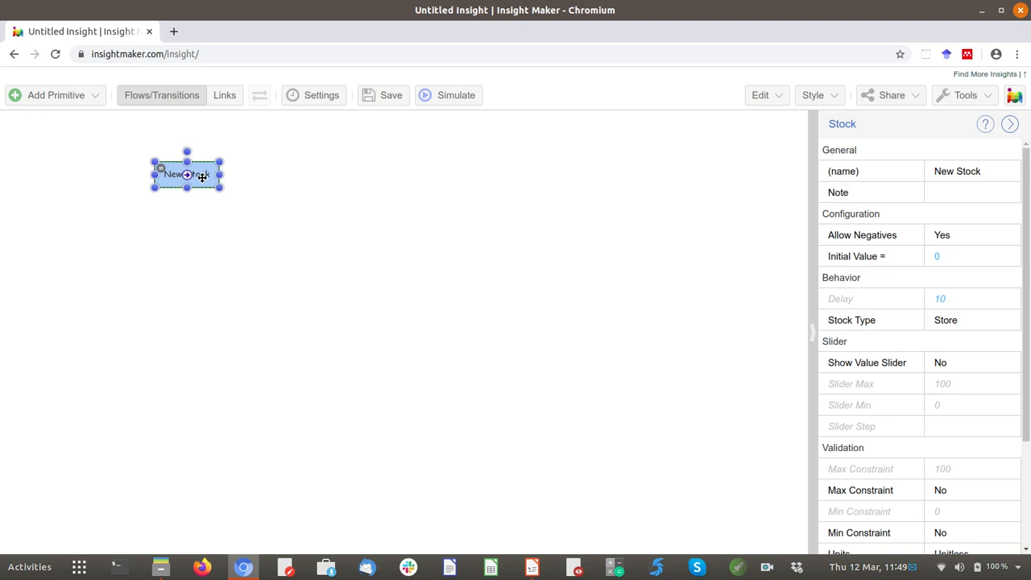
{"action": "left_click_drag", "start_coordinate": [202, 177], "coordinate": [295, 273]}
{"action": "double_click", "coordinate": [294, 274]}
{"action": "type", "text": "Stock"}
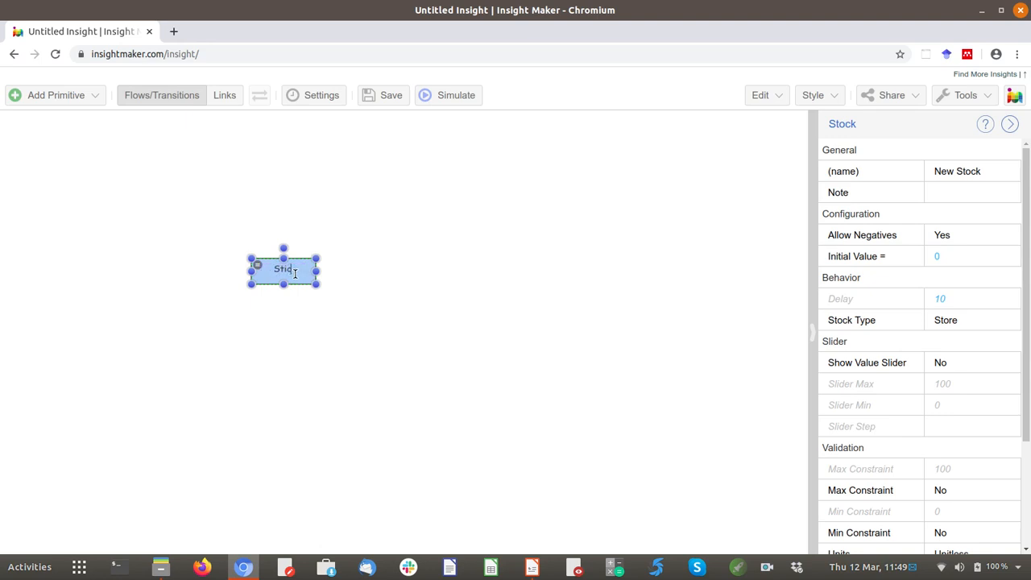
{"action": "key", "text": "BackSpace"}
{"action": "key", "text": "BackSpace"}
{"action": "key", "text": "BackSpace"}
{"action": "type", "text": "ock_A"}
{"action": "key", "text": "Return"}
{"action": "left_click", "coordinate": [411, 304]}
{"action": "mouse_move", "coordinate": [286, 280]}
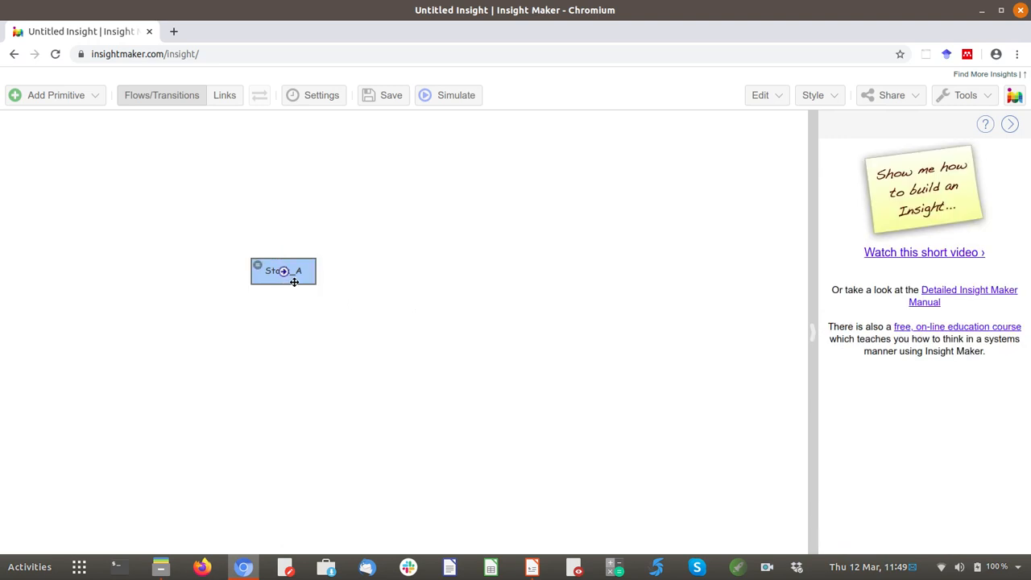
Add a variable, place it above and to the right of Stock_A, and name it Variable.
{"action": "left_click", "coordinate": [98, 100]}
{"action": "left_click", "coordinate": [66, 167]}
{"action": "left_click", "coordinate": [194, 177]}
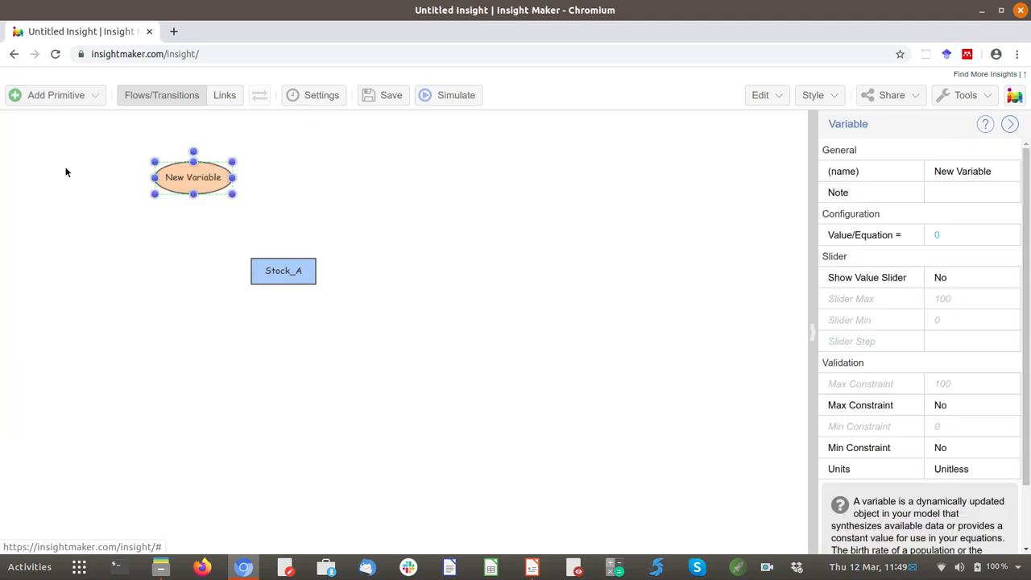
{"action": "left_click_drag", "start_coordinate": [208, 178], "coordinate": [505, 204]}
{"action": "double_click", "coordinate": [501, 207]}
{"action": "type", "text": "Variable"}
{"action": "key", "text": "Return"}
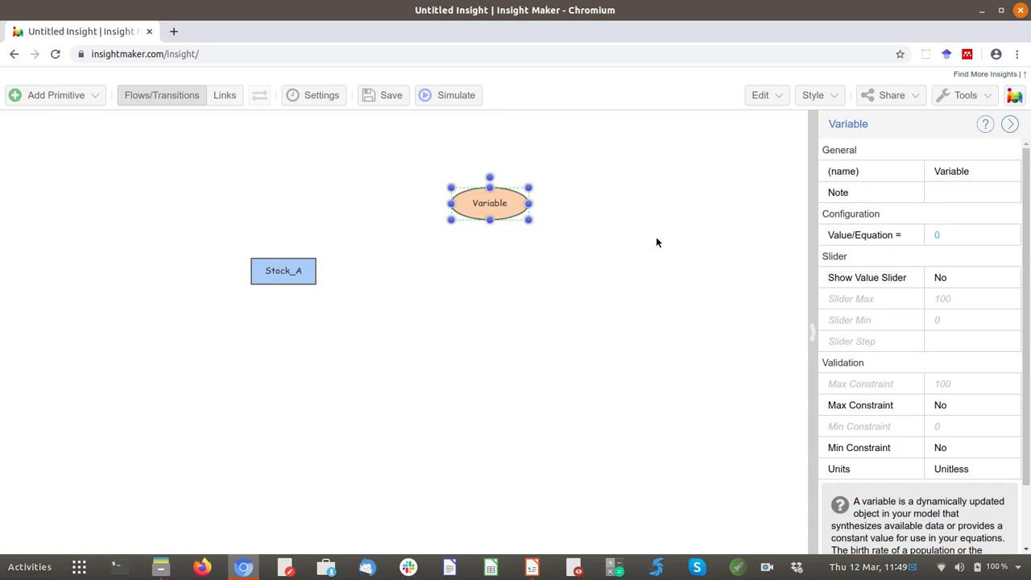
Set Allow Negatives to No for Stock_A.
{"action": "left_click", "coordinate": [300, 272]}
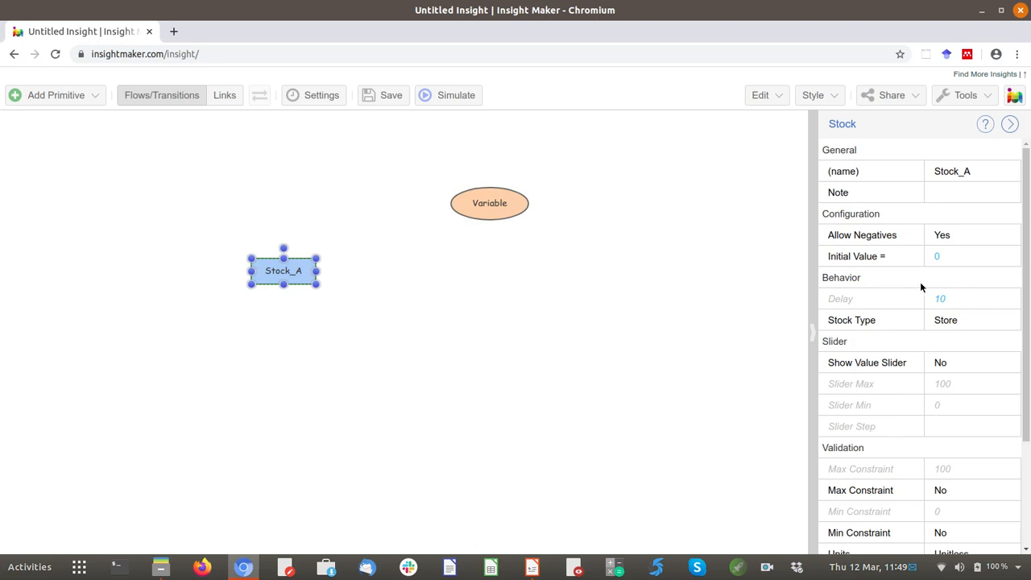
{"action": "scroll", "coordinate": [938, 388], "scroll_direction": "down", "scroll_amount": 2}
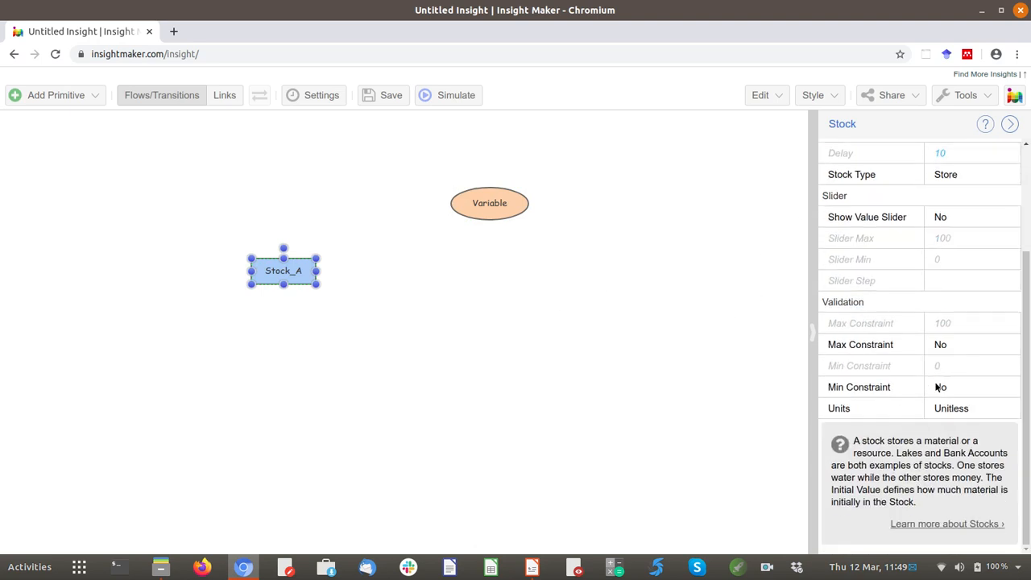
{"action": "scroll", "coordinate": [939, 389], "scroll_direction": "up", "scroll_amount": 2}
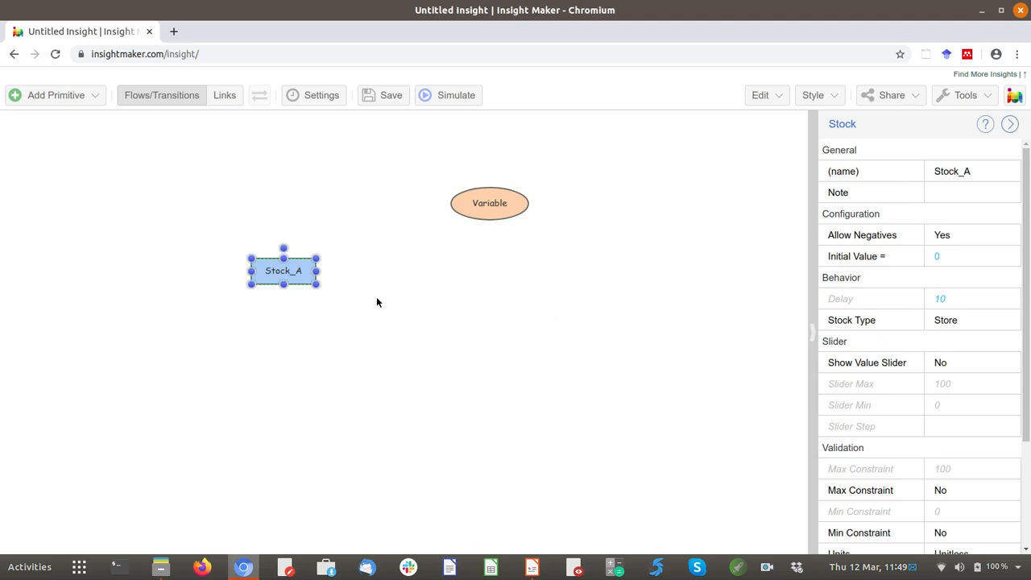
{"action": "left_click", "coordinate": [984, 239]}
{"action": "left_click", "coordinate": [1009, 237]}
{"action": "left_click", "coordinate": [959, 255]}
{"action": "left_click", "coordinate": [720, 323]}
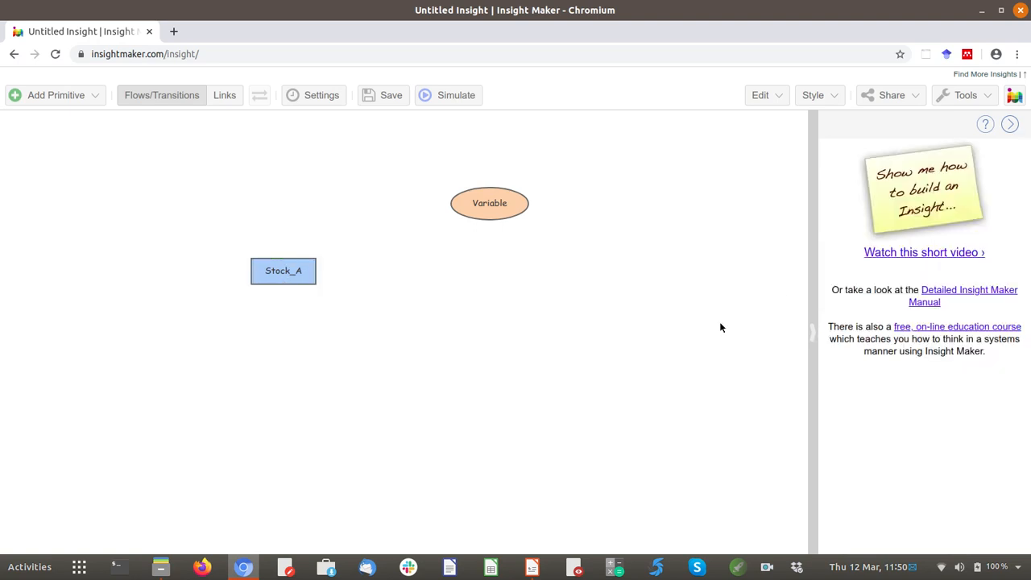
Set Show Value Slider to Yes for Variable and try out its slider.
{"action": "left_click", "coordinate": [504, 206]}
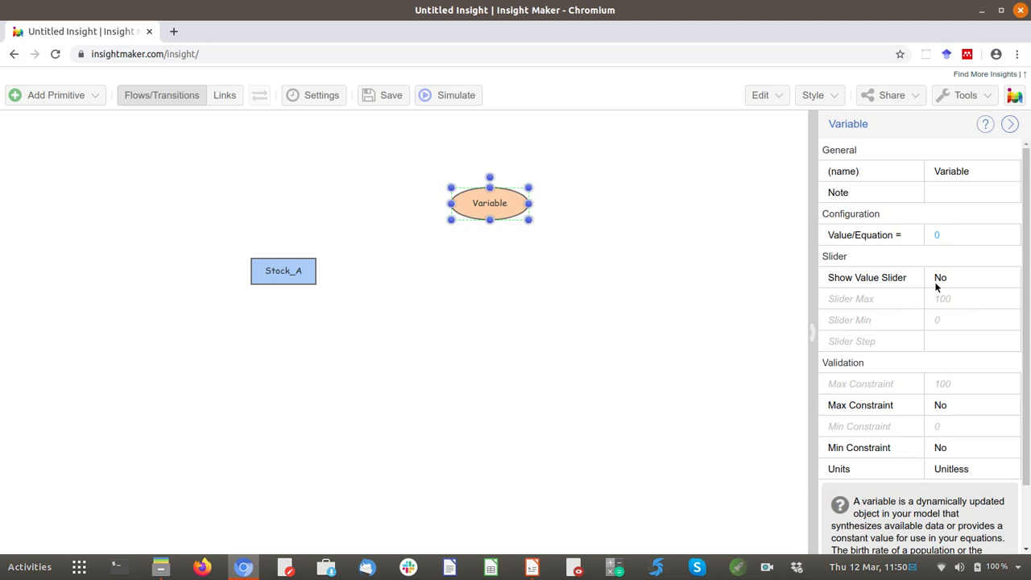
{"action": "left_click", "coordinate": [1005, 282]}
{"action": "left_click", "coordinate": [1004, 282]}
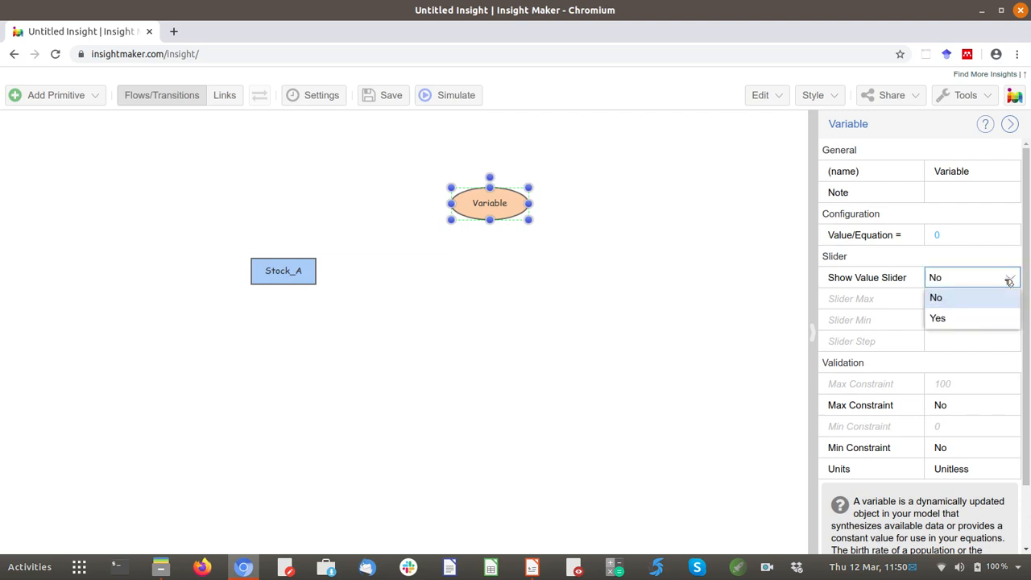
{"action": "left_click", "coordinate": [959, 317]}
{"action": "left_click", "coordinate": [600, 328]}
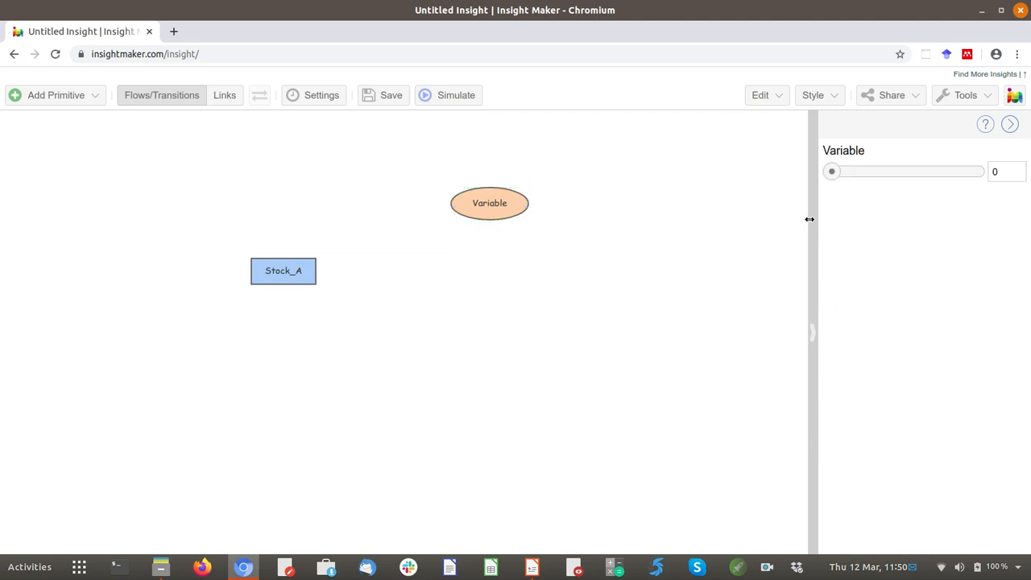
{"action": "left_click_drag", "start_coordinate": [833, 169], "coordinate": [790, 185]}
{"action": "left_click", "coordinate": [294, 278]}
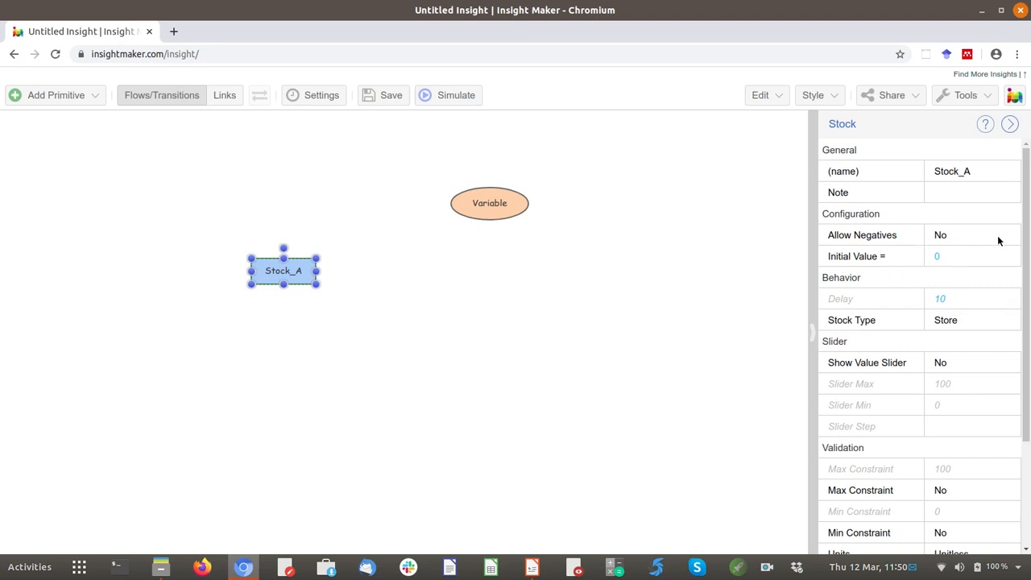
{"action": "scroll", "coordinate": [939, 343], "scroll_direction": "down", "scroll_amount": 2}
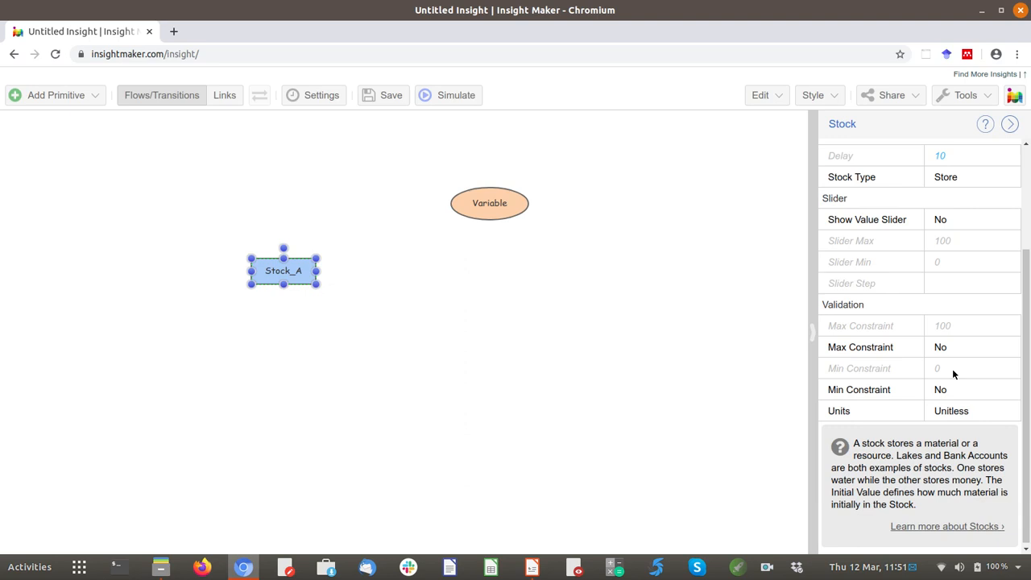
{"action": "scroll", "coordinate": [984, 288], "scroll_direction": "up", "scroll_amount": 3}
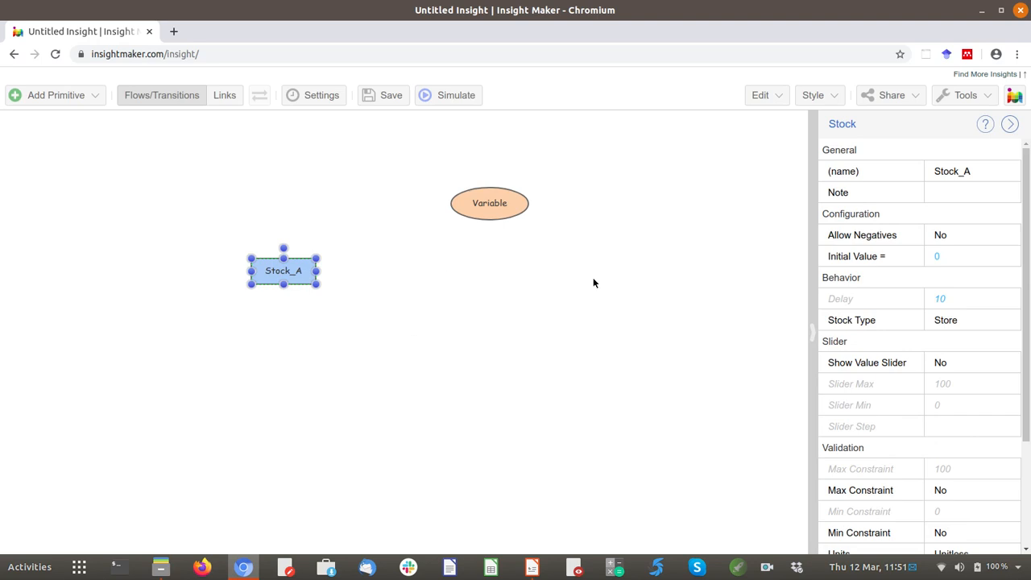
{"action": "left_click", "coordinate": [541, 328]}
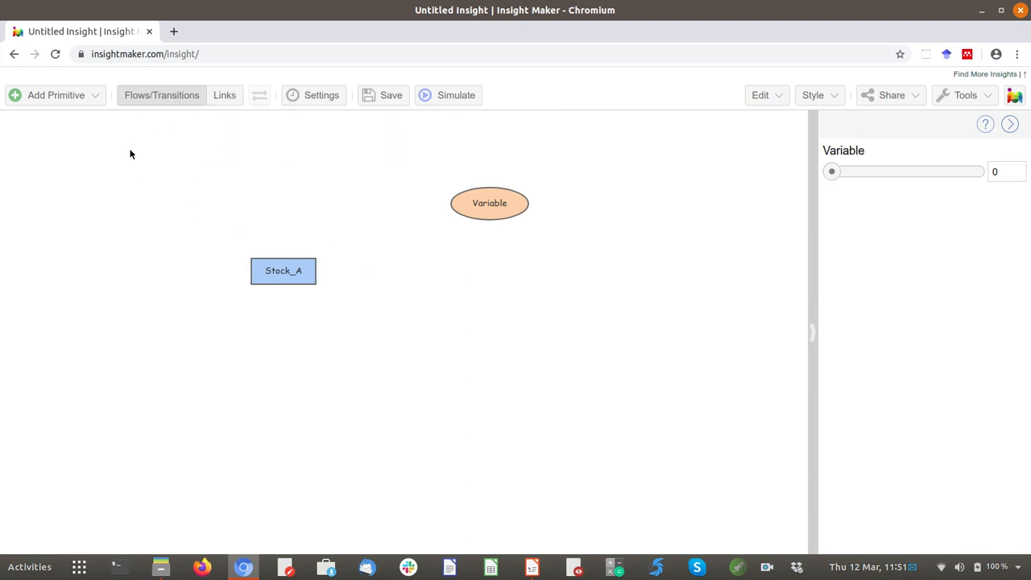
Add a second stock level with Stock_A, to its right and below Variable, and name it Stock_B.
{"action": "left_click", "coordinate": [67, 102]}
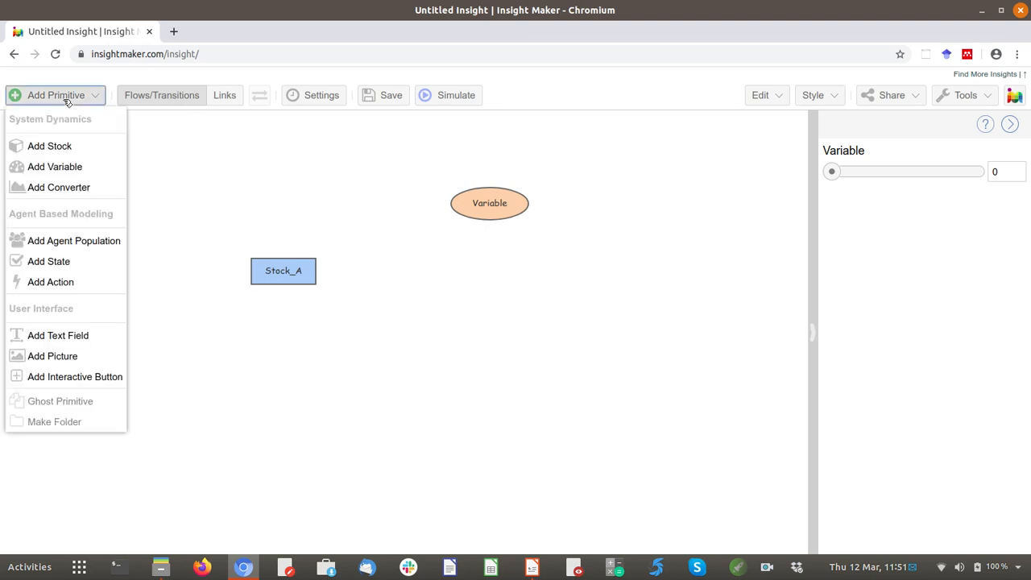
{"action": "left_click", "coordinate": [71, 148]}
{"action": "left_click_drag", "start_coordinate": [210, 172], "coordinate": [469, 267]}
{"action": "double_click", "coordinate": [469, 267]}
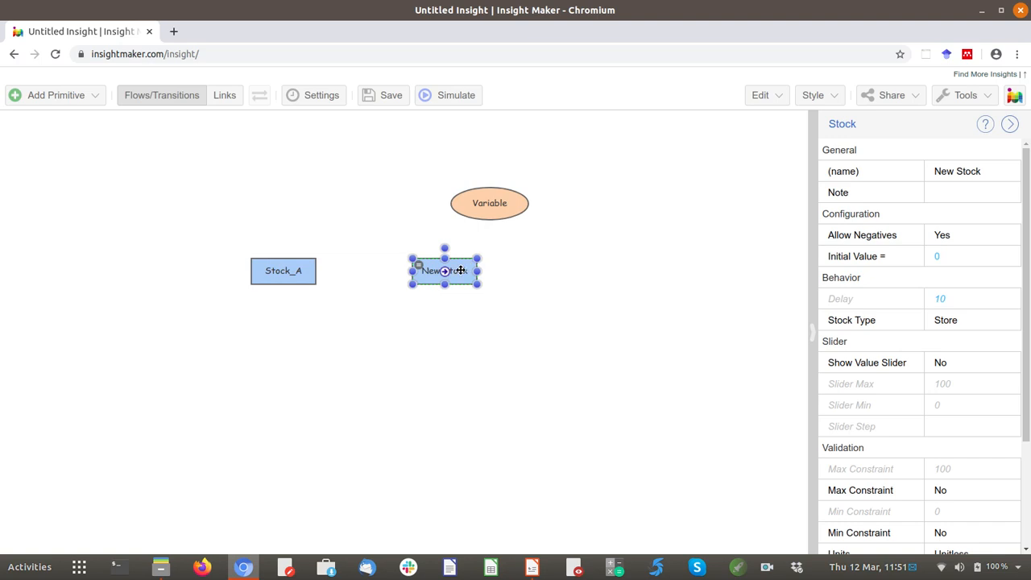
{"action": "type", "text": "Stock_B"}
{"action": "key", "text": "Return"}
{"action": "left_click", "coordinate": [656, 425]}
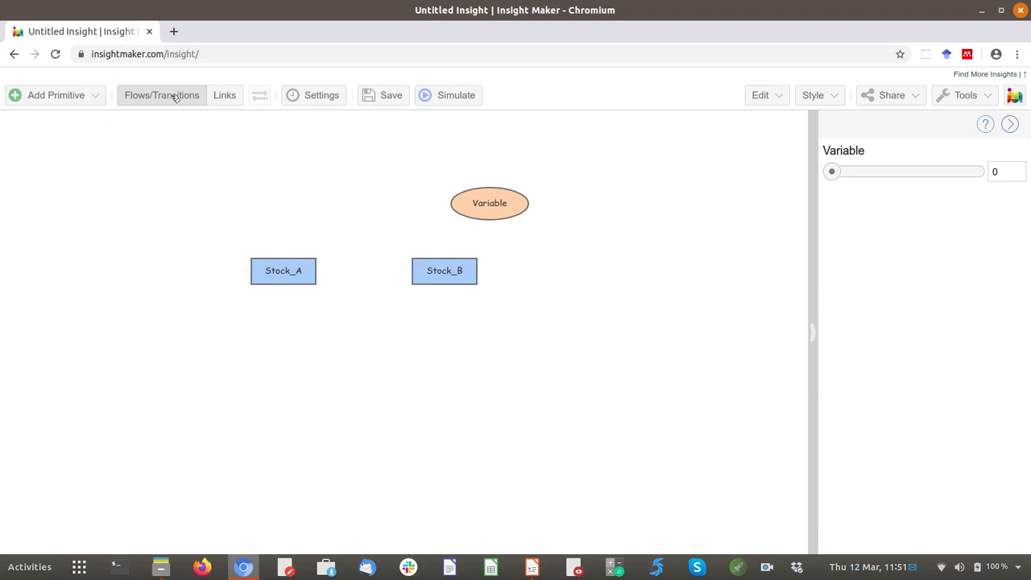
{"action": "mouse_move", "coordinate": [446, 272]}
{"action": "mouse_move", "coordinate": [287, 274]}
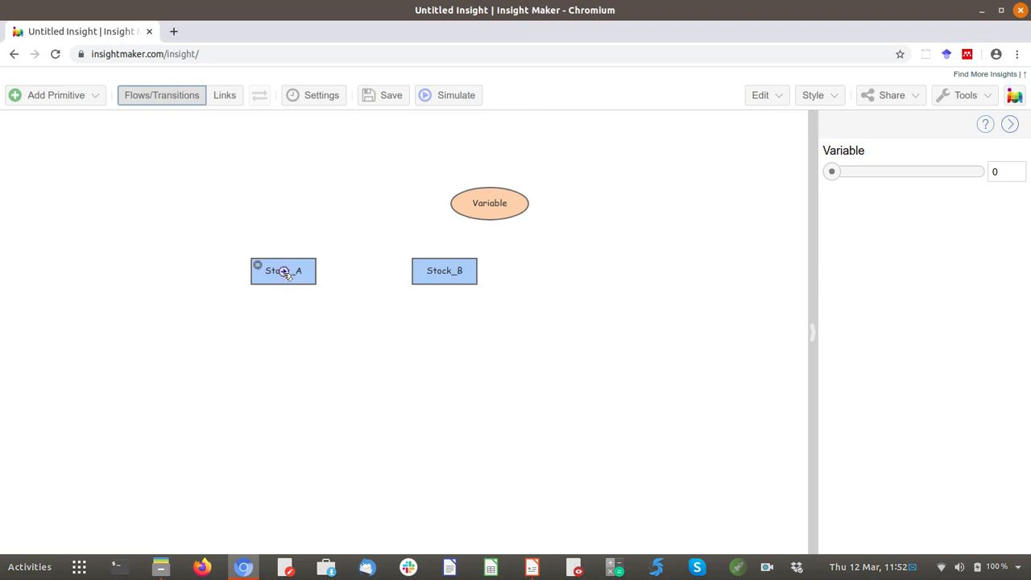
{"action": "left_click_drag", "start_coordinate": [284, 271], "coordinate": [435, 276]}
{"action": "left_click", "coordinate": [442, 347]}
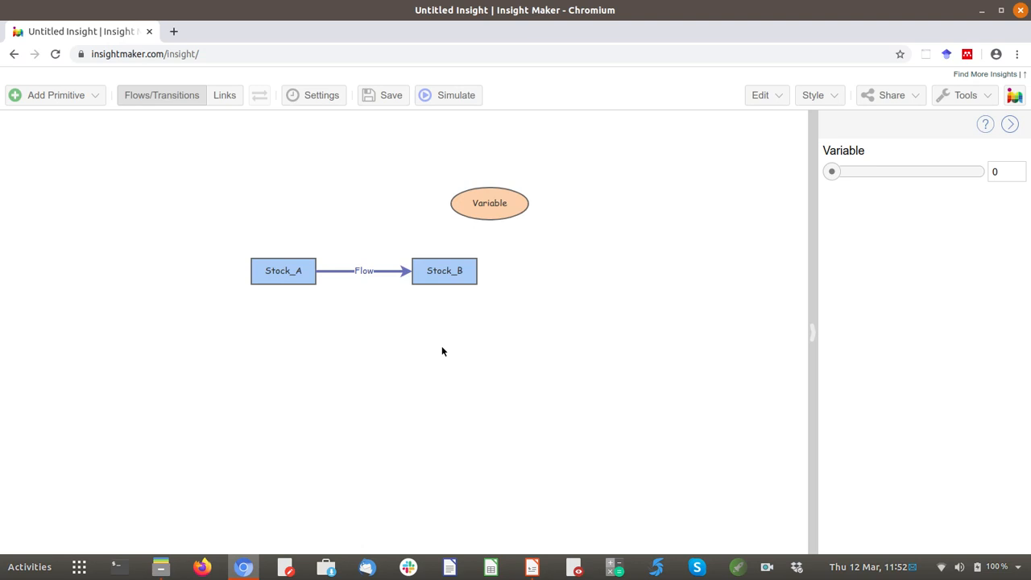
{"action": "left_click", "coordinate": [364, 271]}
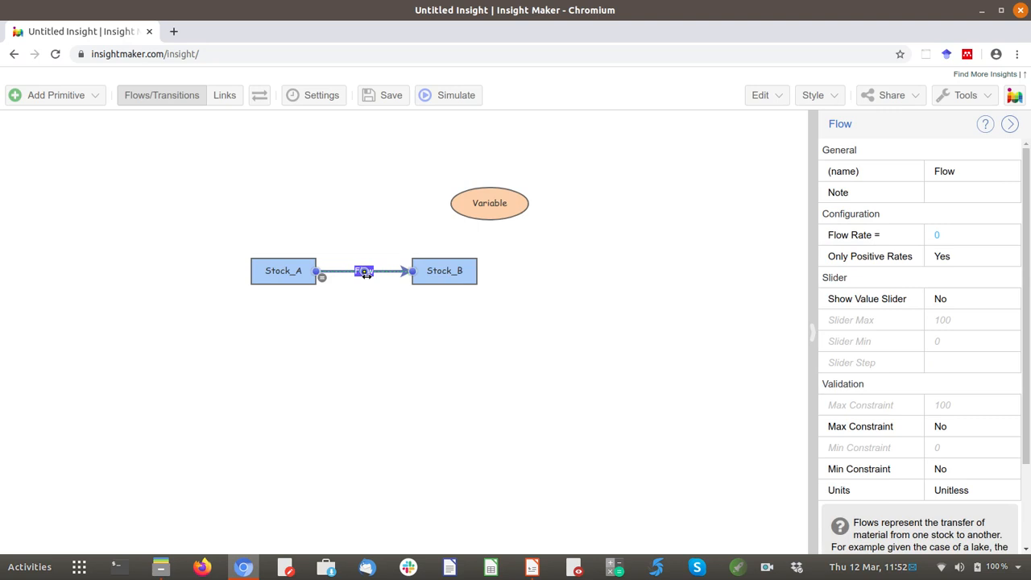
{"action": "key", "text": "Delete"}
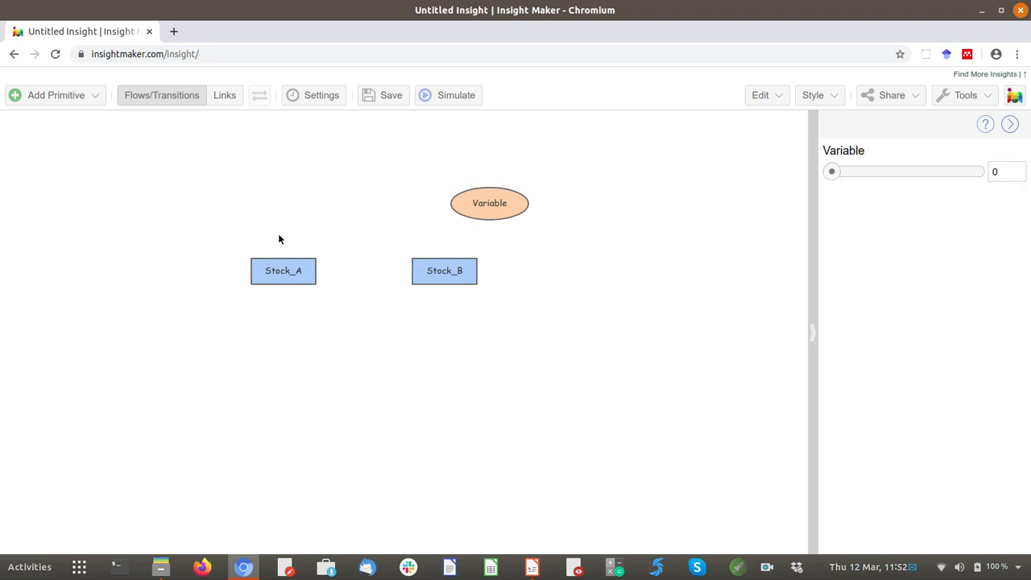
Draw a flow from Stock_A to Stock_B and name it my_flow.
{"action": "left_click_drag", "start_coordinate": [283, 272], "coordinate": [431, 277]}
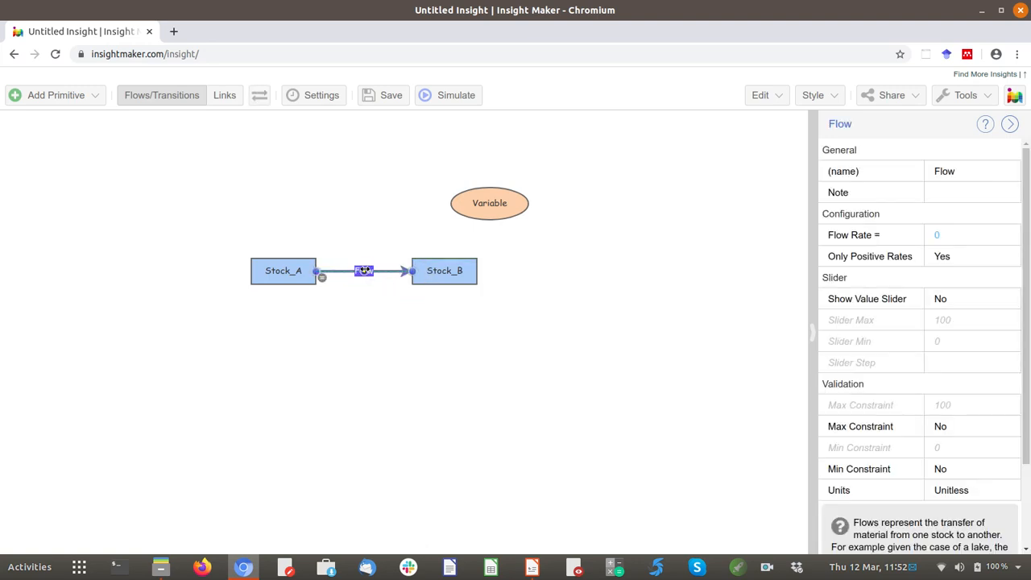
{"action": "left_click", "coordinate": [963, 171]}
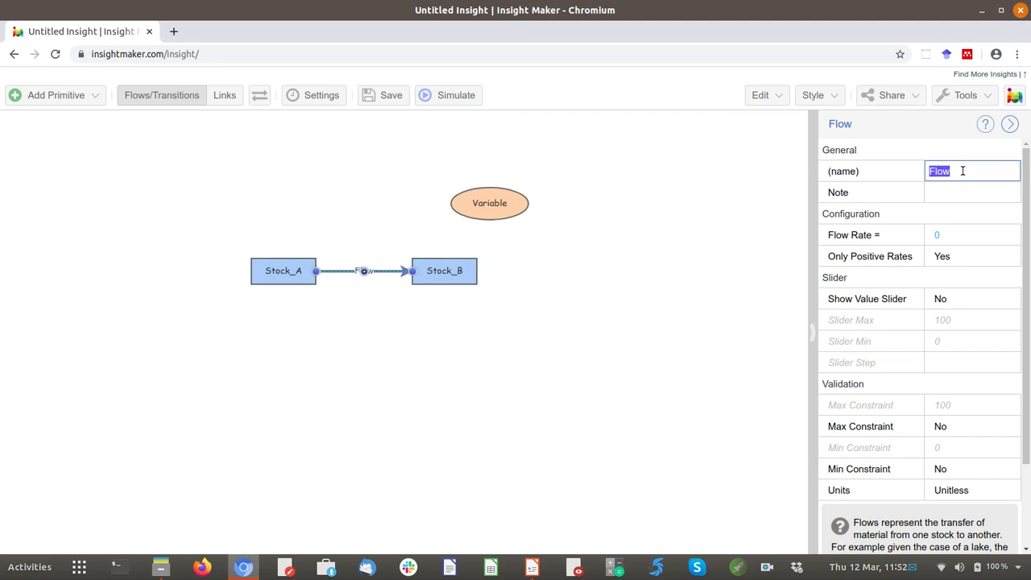
{"action": "type", "text": "my_flow"}
{"action": "key", "text": "Return"}
{"action": "left_click", "coordinate": [778, 296]}
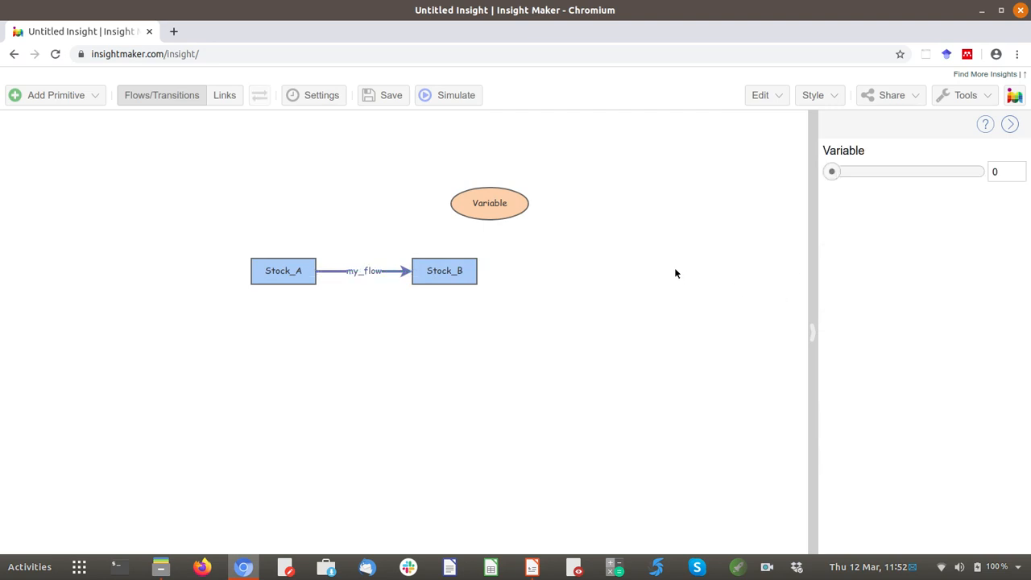
{"action": "left_click", "coordinate": [396, 272]}
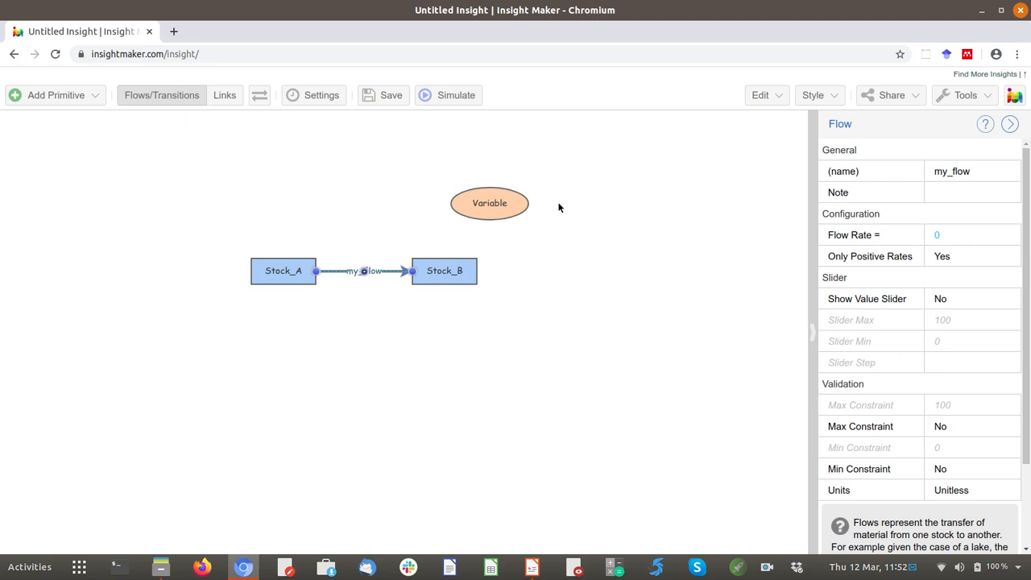
{"action": "mouse_move", "coordinate": [304, 268]}
{"action": "left_click", "coordinate": [620, 321]}
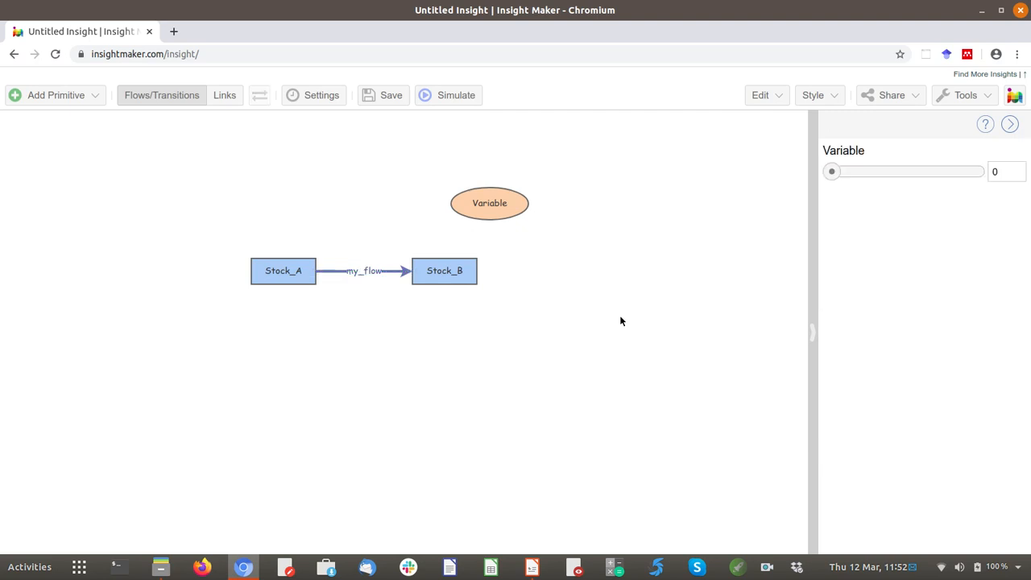
Set the initial value of Stock_A to 10.
{"action": "left_click", "coordinate": [306, 279]}
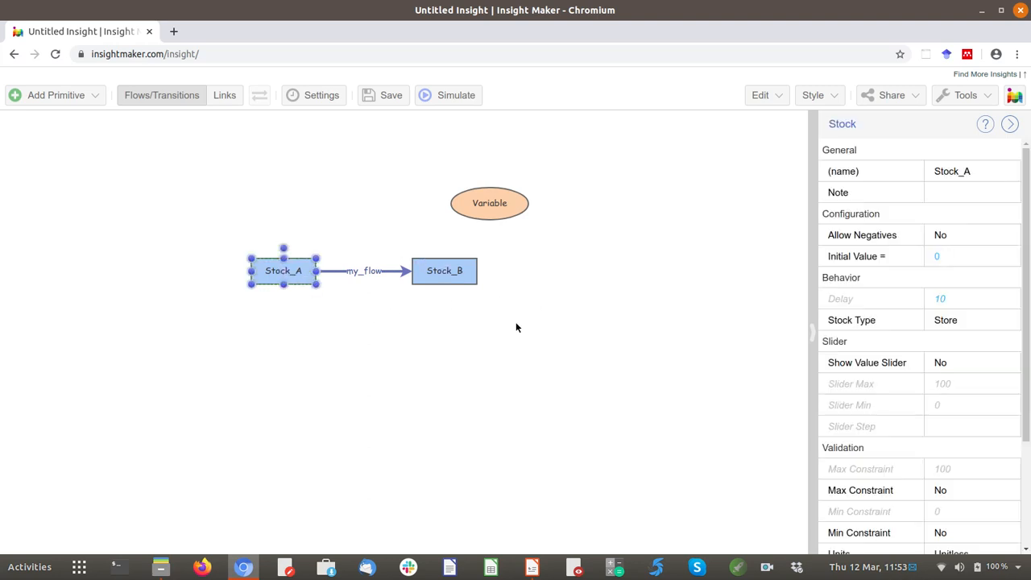
{"action": "left_click", "coordinate": [976, 260]}
{"action": "type", "text": "10"}
{"action": "key", "text": "Return"}
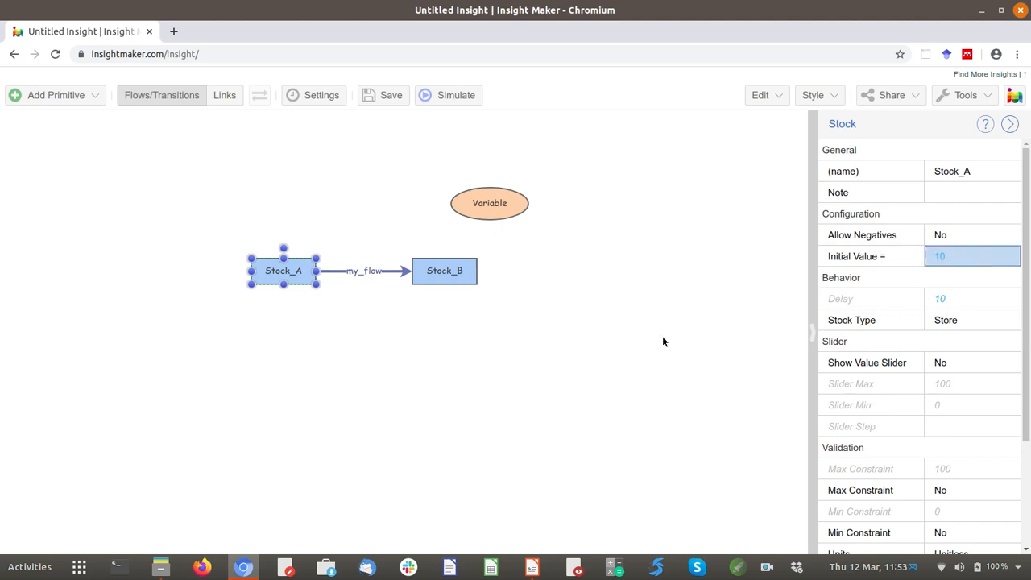
Set the flow rate of my_flow to 1.
{"action": "left_click", "coordinate": [459, 274]}
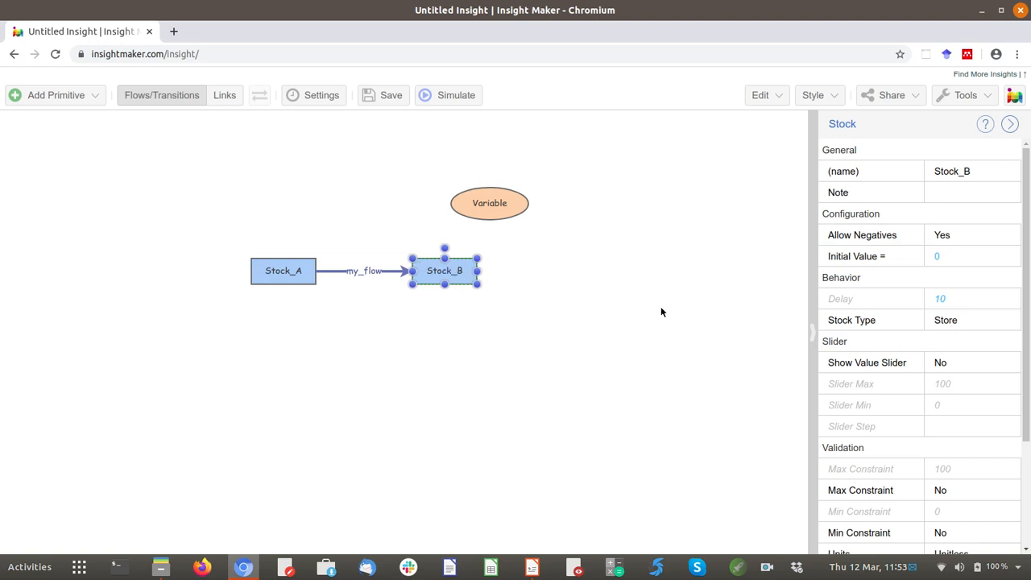
{"action": "left_click", "coordinate": [382, 274]}
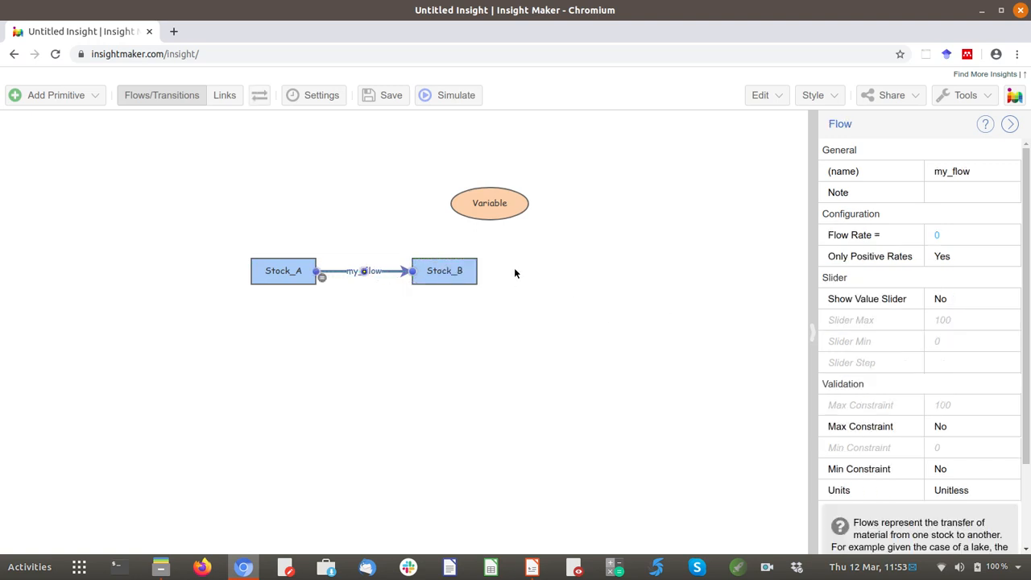
{"action": "left_click", "coordinate": [936, 235]}
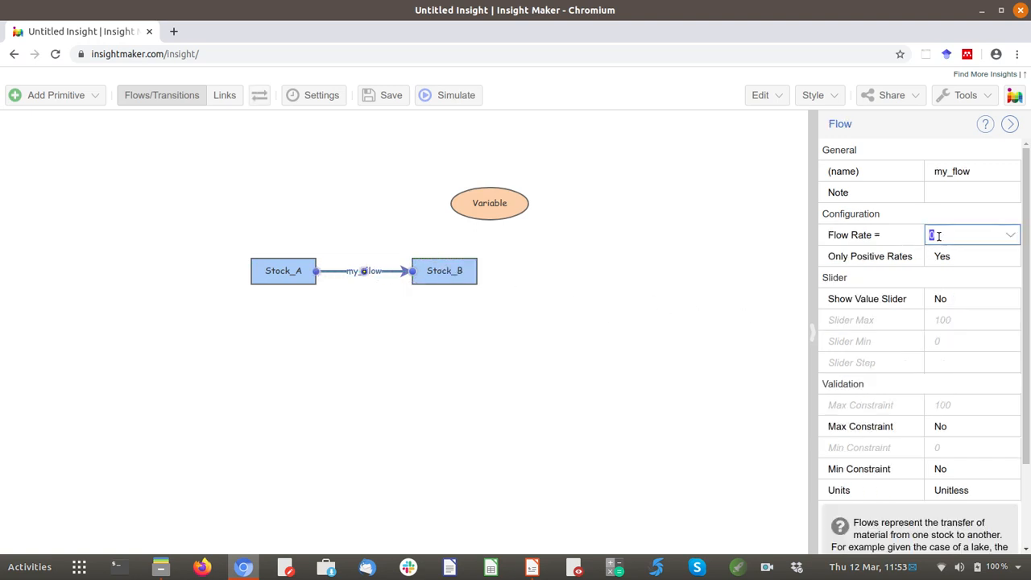
{"action": "type", "text": "1"}
{"action": "key", "text": "Return"}
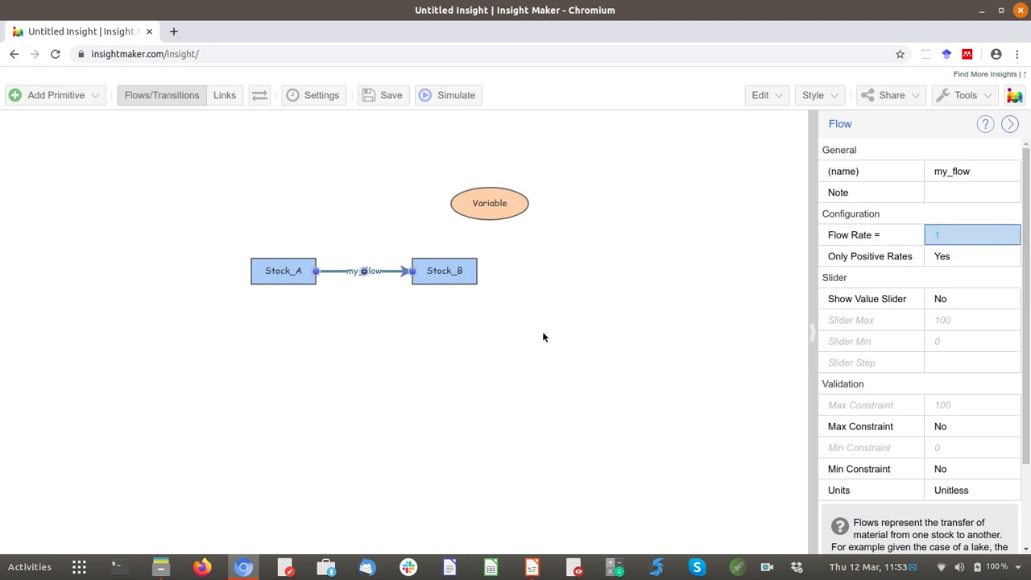
{"action": "left_click", "coordinate": [543, 331]}
Run the simulation, examine how Stock_A and Stock_B change over time in the graph, and close the results.
{"action": "left_click", "coordinate": [295, 272]}
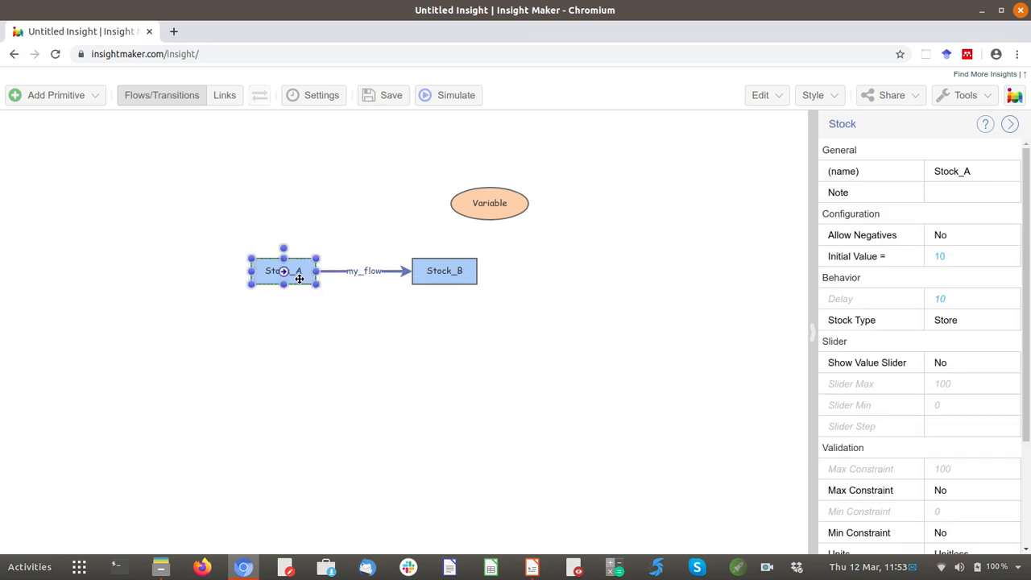
{"action": "left_click", "coordinate": [502, 355]}
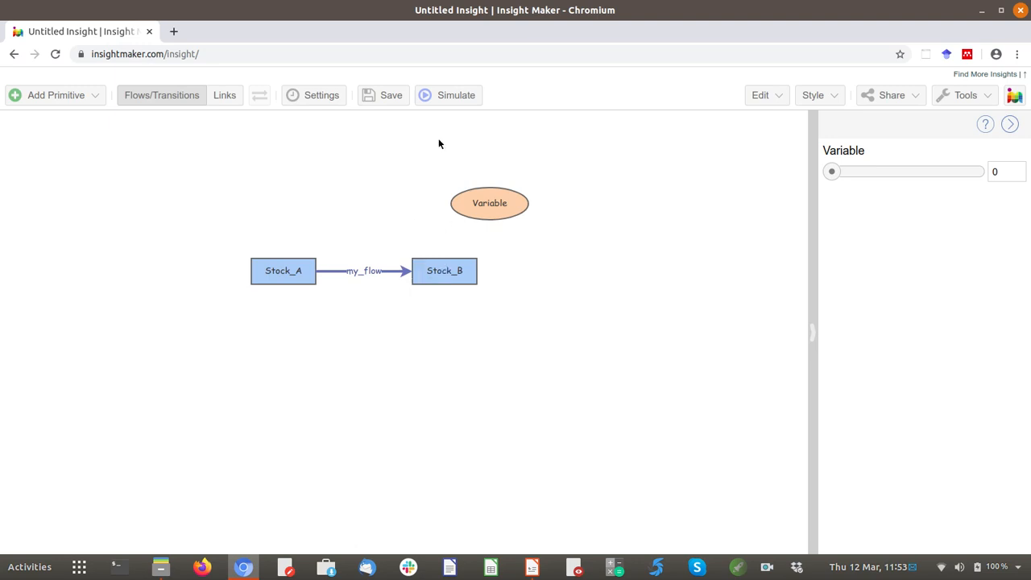
{"action": "left_click", "coordinate": [446, 97]}
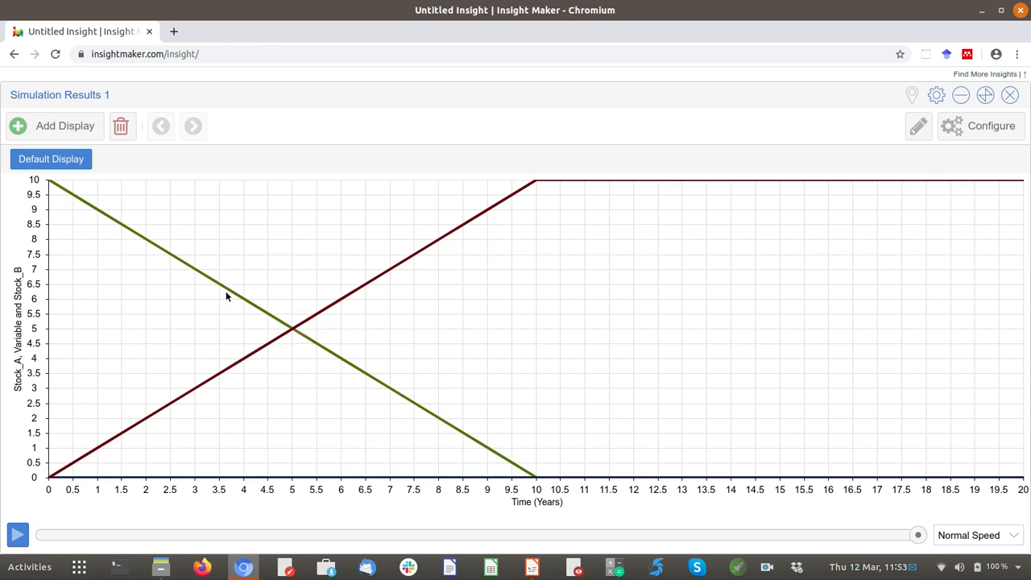
{"action": "mouse_move", "coordinate": [239, 294]}
{"action": "mouse_move", "coordinate": [53, 185]}
{"action": "mouse_move", "coordinate": [531, 480]}
{"action": "mouse_move", "coordinate": [90, 456]}
{"action": "mouse_move", "coordinate": [303, 326]}
{"action": "left_click", "coordinate": [1016, 100]}
{"action": "left_click", "coordinate": [1008, 97]}
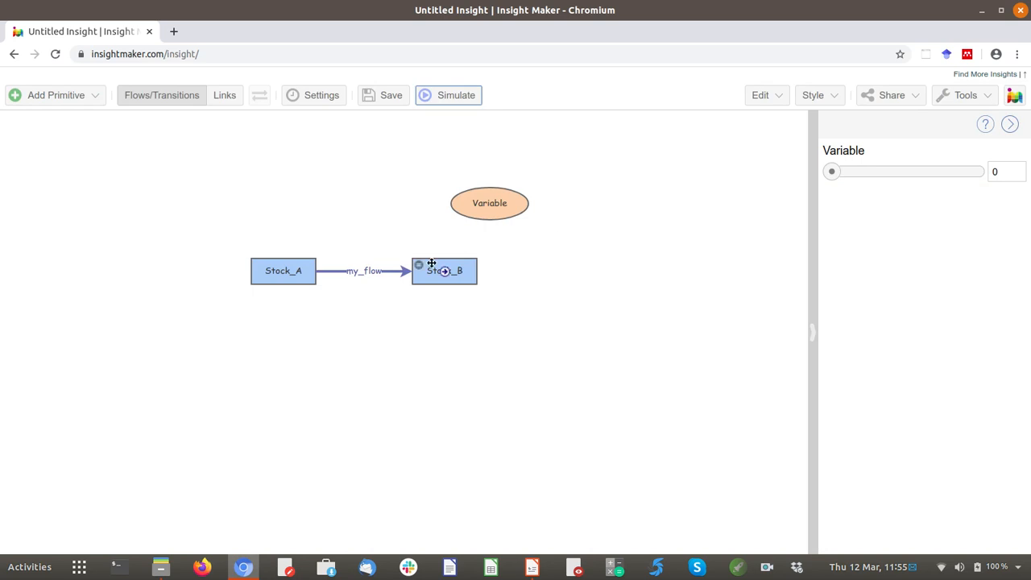
Move Variable directly above my_flow and draw a link from Variable to my_flow.
{"action": "left_click", "coordinate": [382, 271]}
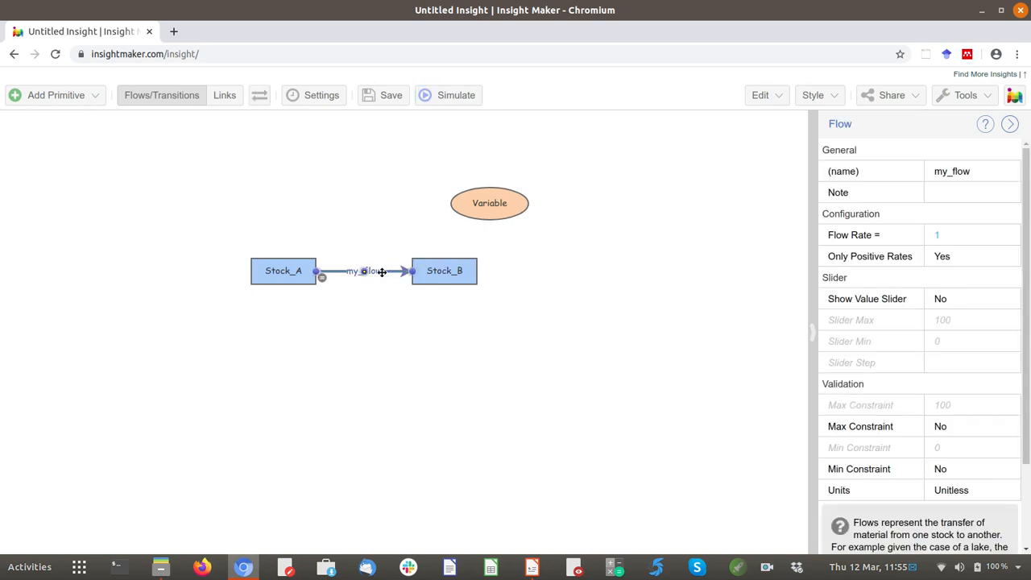
{"action": "left_click", "coordinate": [475, 355]}
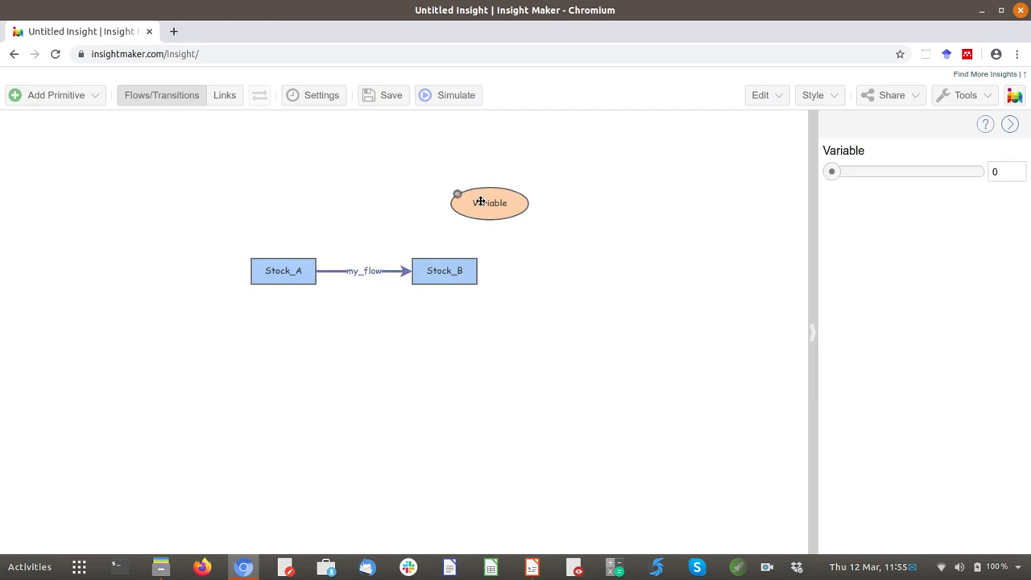
{"action": "left_click_drag", "start_coordinate": [487, 203], "coordinate": [375, 185]}
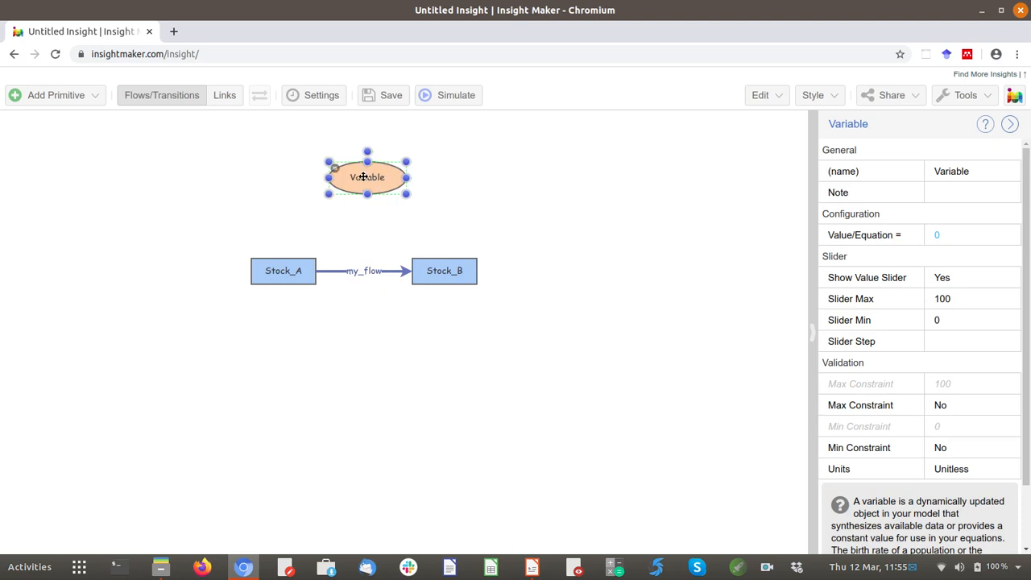
{"action": "left_click", "coordinate": [224, 96]}
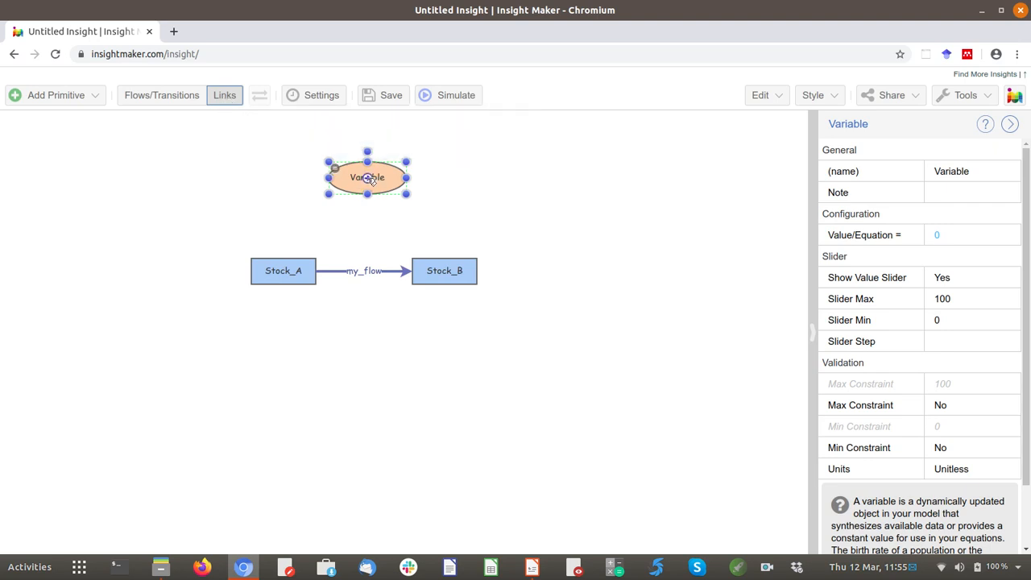
{"action": "left_click_drag", "start_coordinate": [367, 178], "coordinate": [367, 273]}
{"action": "left_click", "coordinate": [461, 411]}
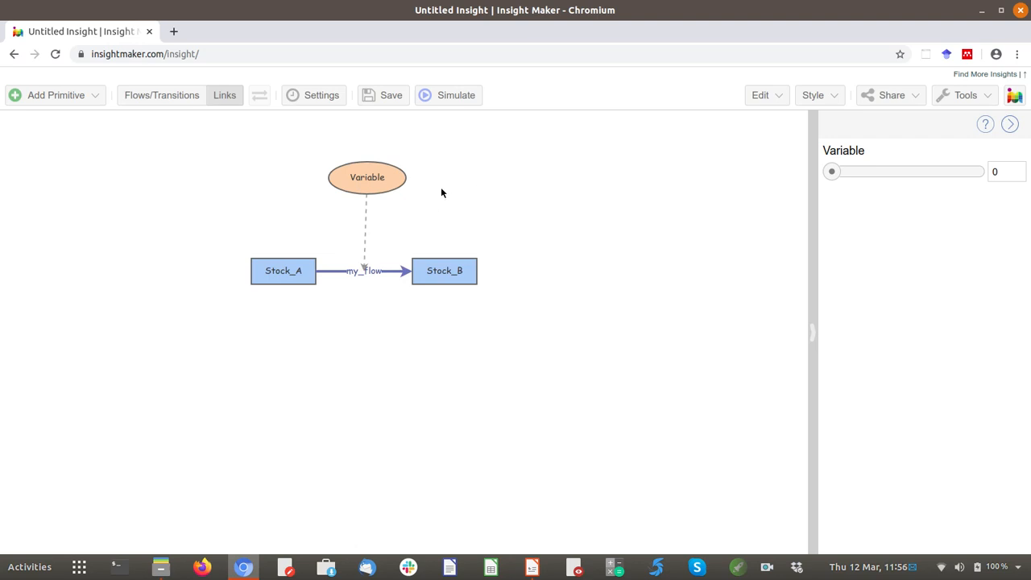
Set the value of Variable to 2.
{"action": "left_click", "coordinate": [379, 176]}
{"action": "left_click", "coordinate": [952, 236]}
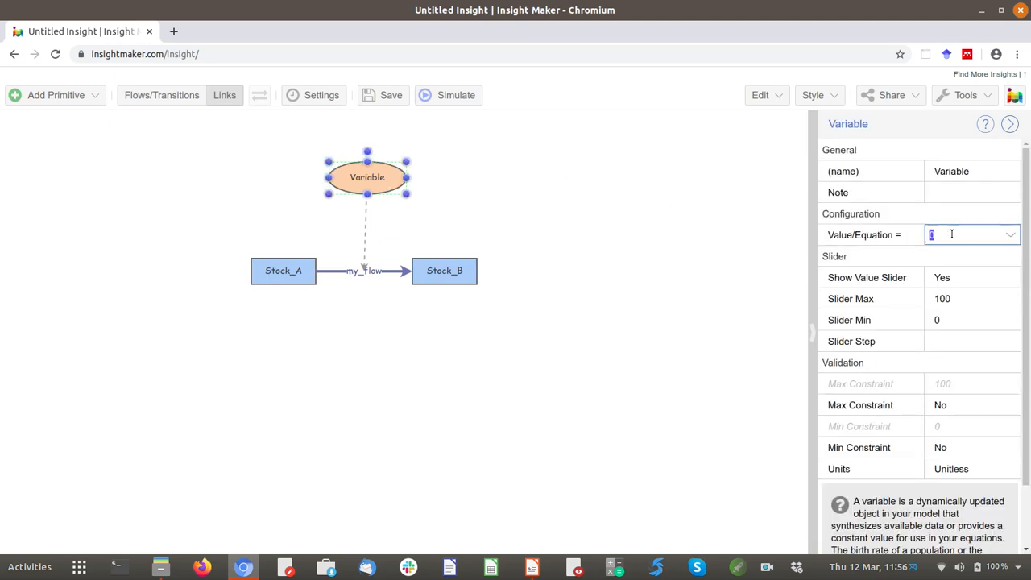
{"action": "type", "text": "2"}
{"action": "key", "text": "Return"}
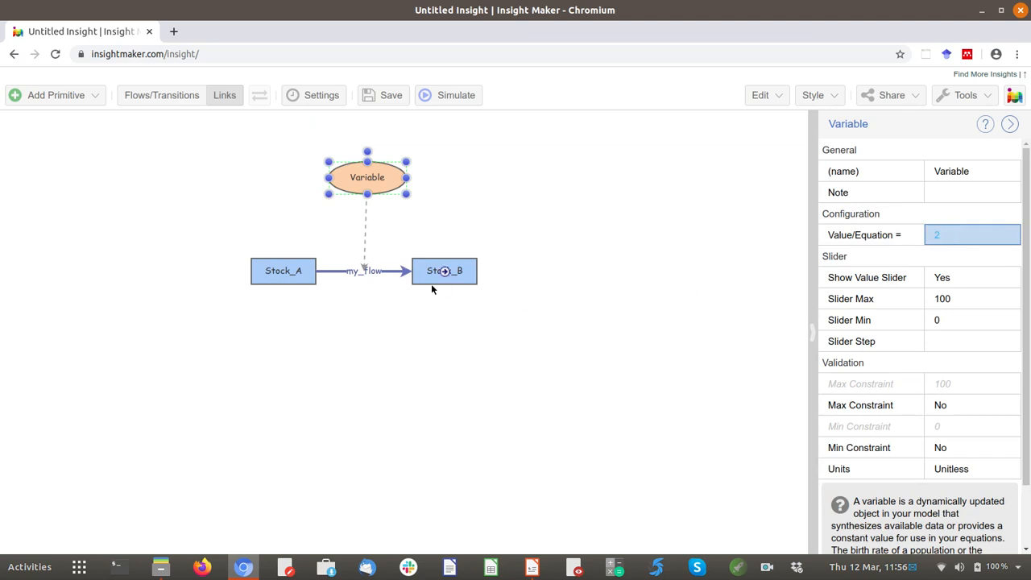
Replace the flow rate equation of my_flow with [Variable]*2, inserting Variable as a reference, and apply it.
{"action": "left_click", "coordinate": [388, 272]}
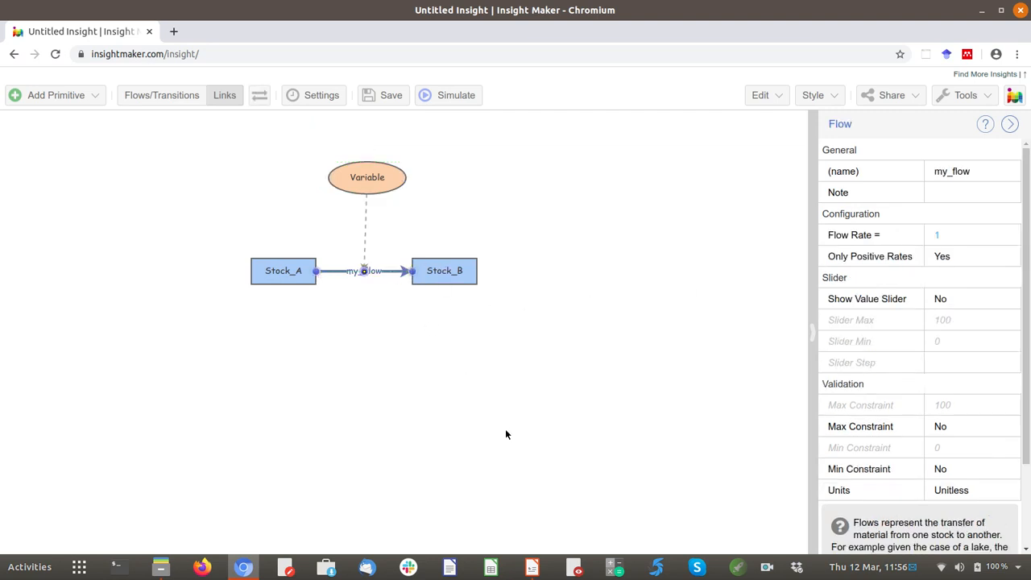
{"action": "left_click", "coordinate": [965, 234]}
{"action": "left_click", "coordinate": [1011, 234]}
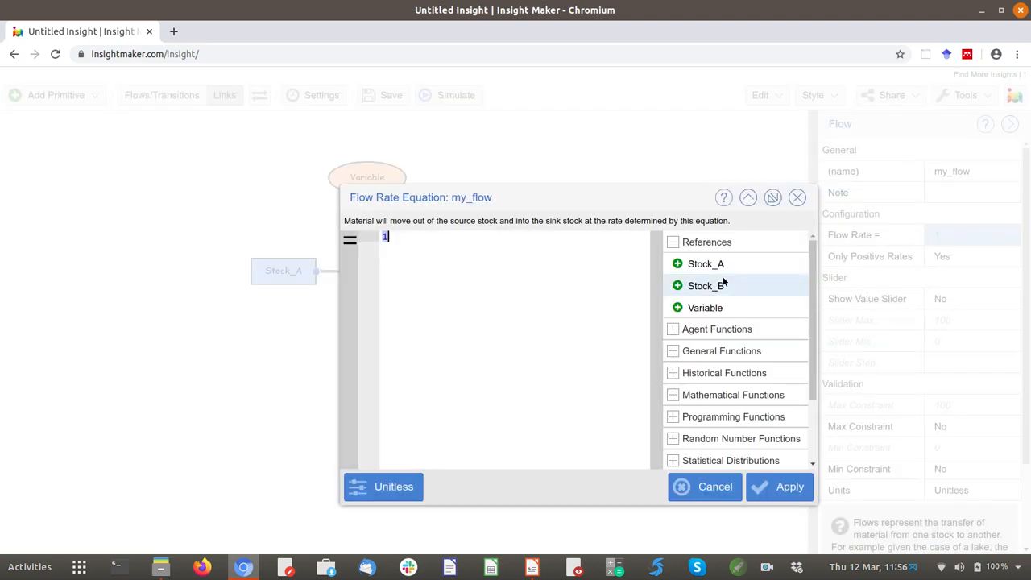
{"action": "key", "text": "BackSpace"}
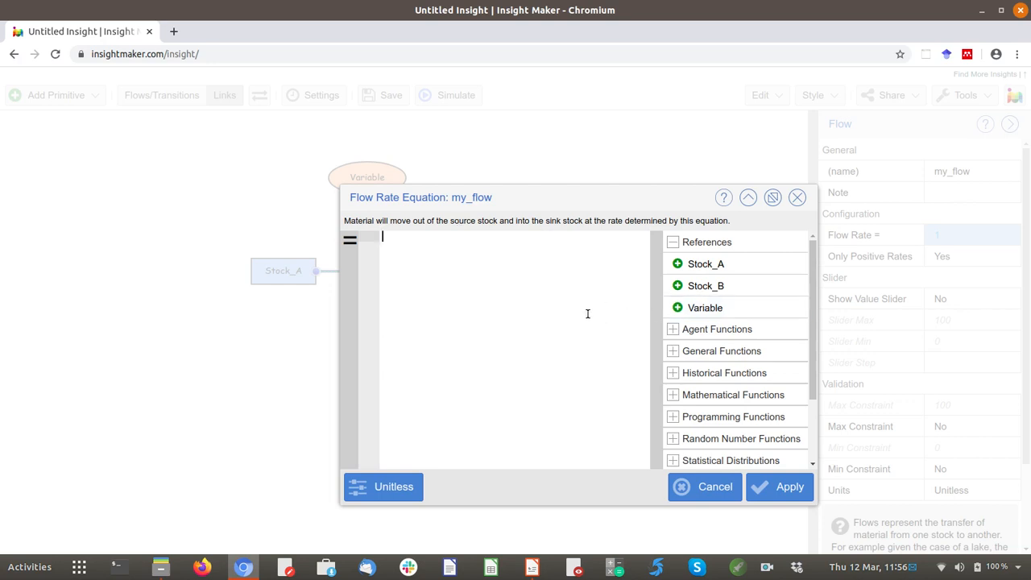
{"action": "left_click", "coordinate": [707, 308]}
{"action": "type", "text": "*2"}
{"action": "left_click", "coordinate": [765, 489]}
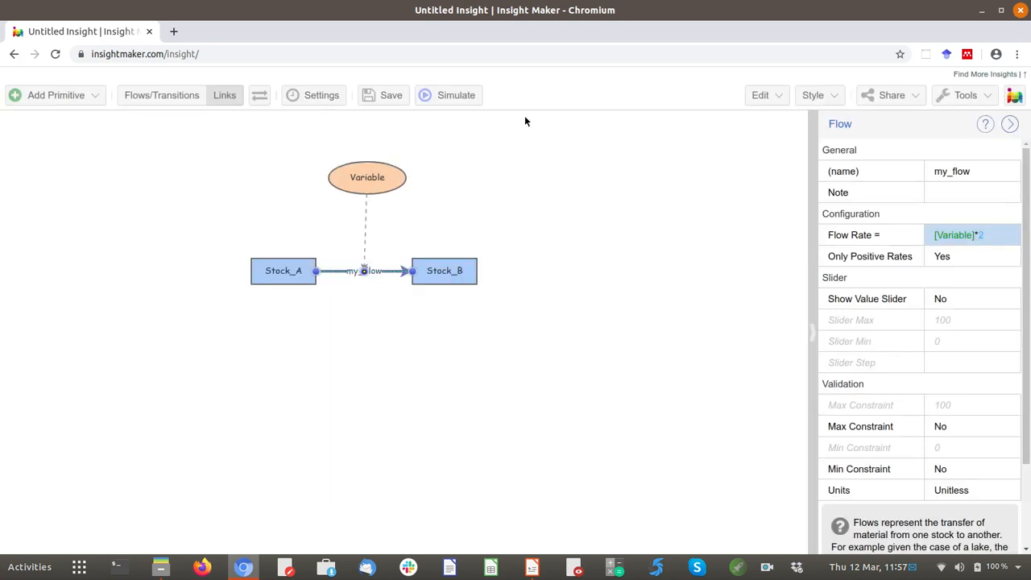
Run the simulation with the variable-driven flow, examine the curves of the stocks and Variable, and close the results.
{"action": "left_click", "coordinate": [455, 100]}
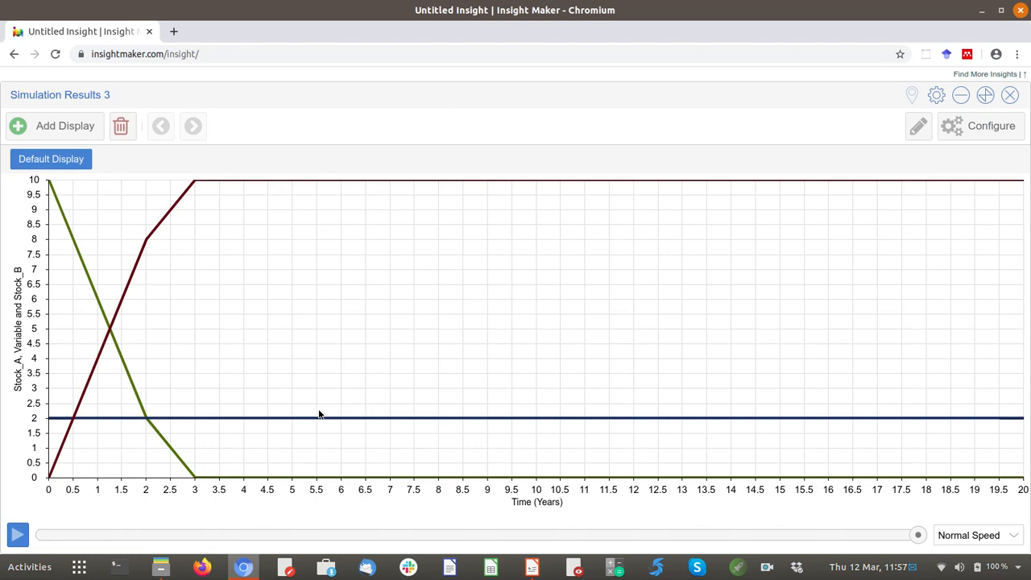
{"action": "mouse_move", "coordinate": [231, 420]}
{"action": "mouse_move", "coordinate": [101, 310]}
{"action": "left_click", "coordinate": [1011, 94]}
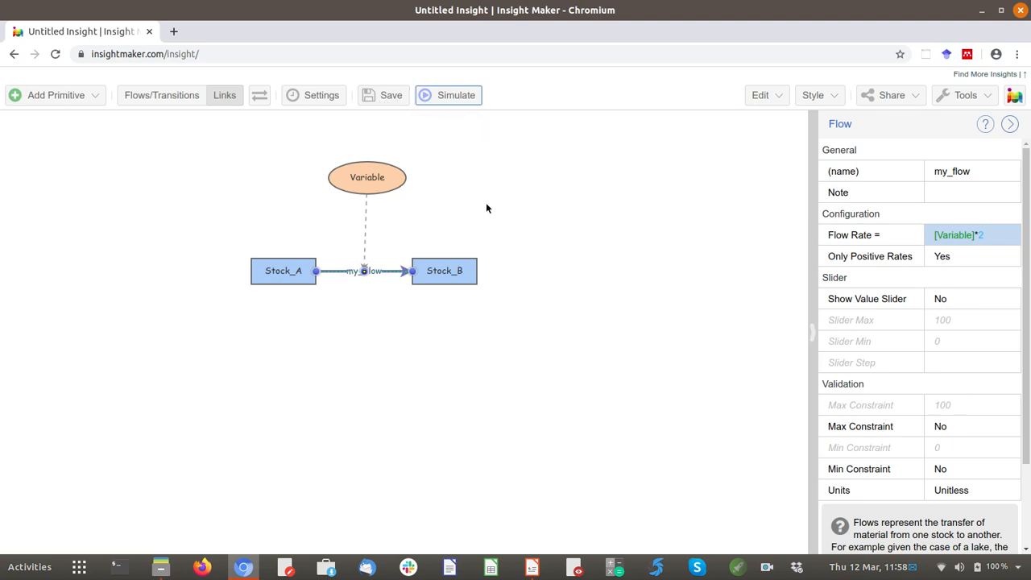
View the options for saving the insight and leave them without saving.
{"action": "left_click", "coordinate": [379, 99]}
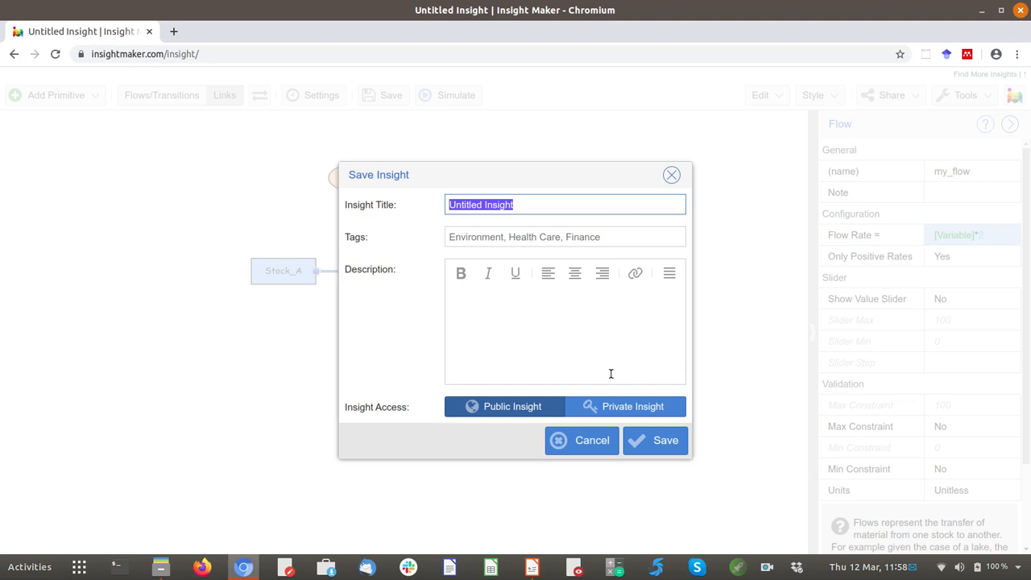
{"action": "left_click", "coordinate": [588, 445]}
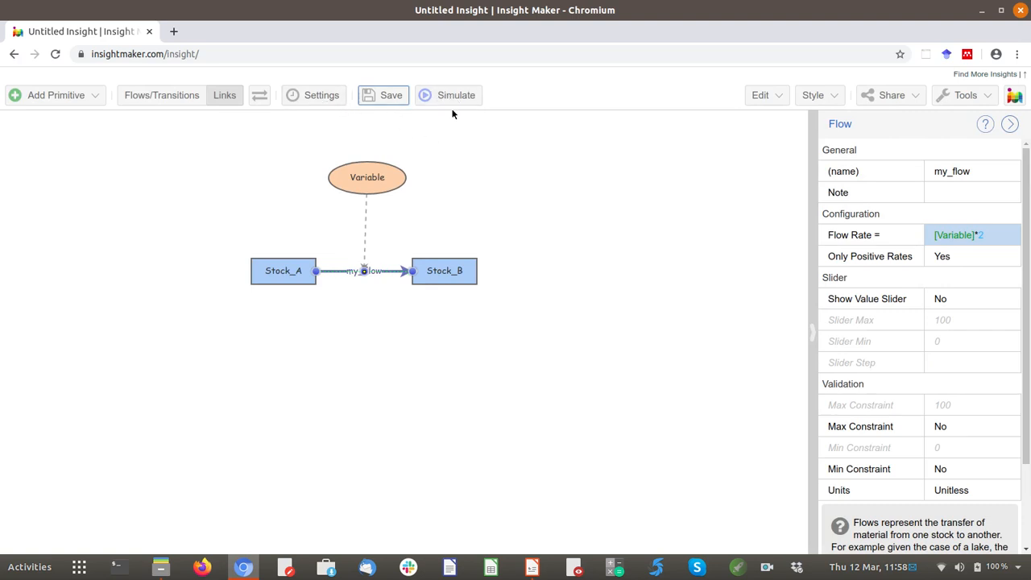
Try a simulation length of 60 with minutes as time units in the simulation time settings, and discard the changes.
{"action": "left_click", "coordinate": [309, 95]}
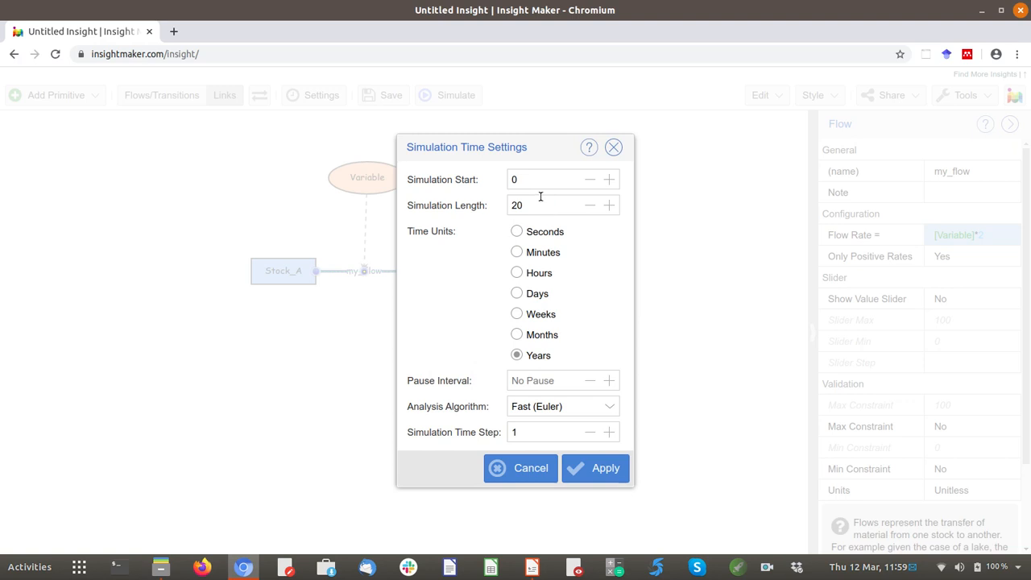
{"action": "double_click", "coordinate": [545, 204]}
{"action": "type", "text": "60"}
{"action": "left_click", "coordinate": [522, 253]}
{"action": "left_click", "coordinate": [527, 461]}
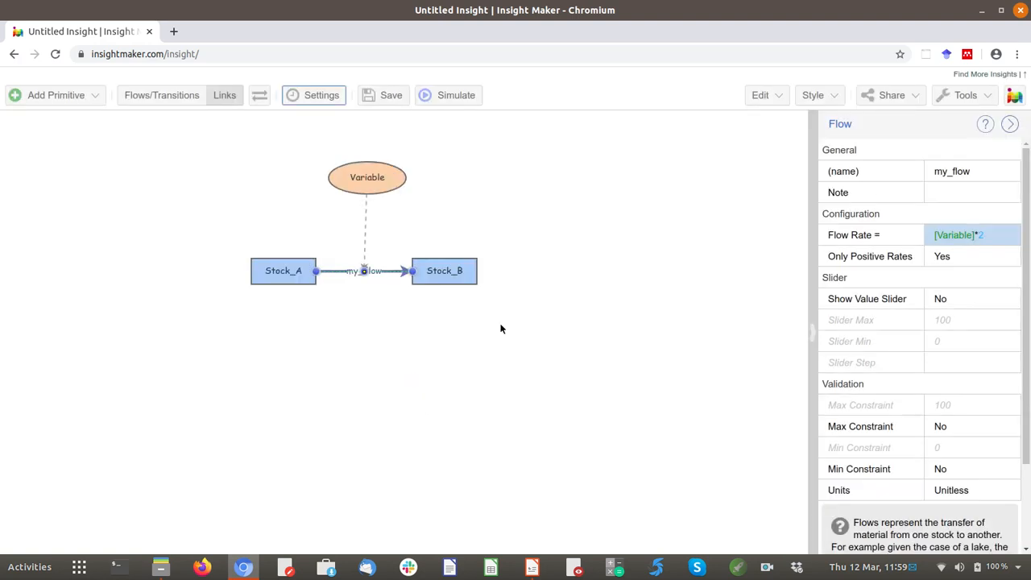
{"action": "left_click", "coordinate": [584, 222]}
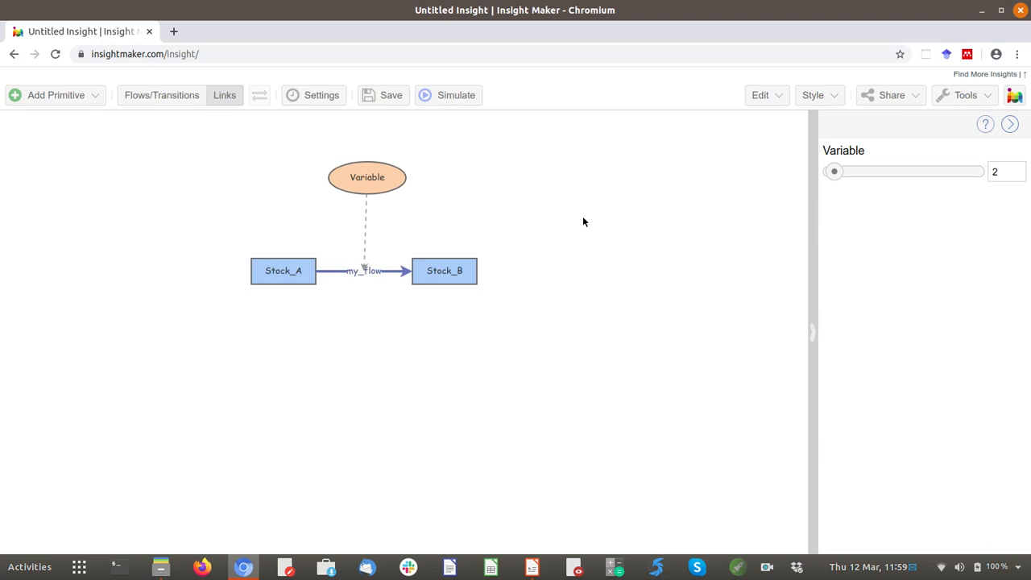
{"action": "left_click", "coordinate": [784, 100]}
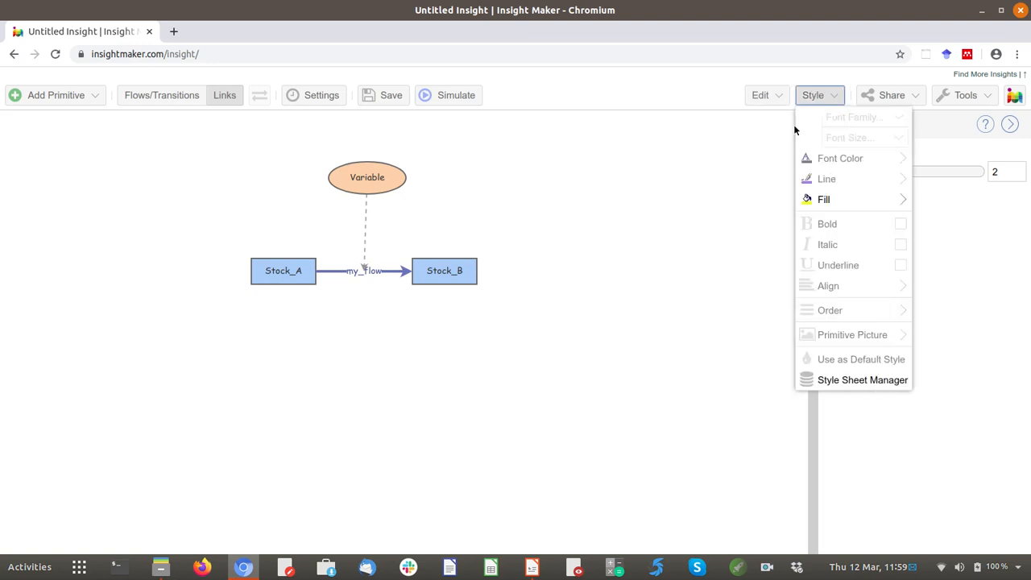
{"action": "mouse_move", "coordinate": [830, 95]}
{"action": "mouse_move", "coordinate": [881, 205]}
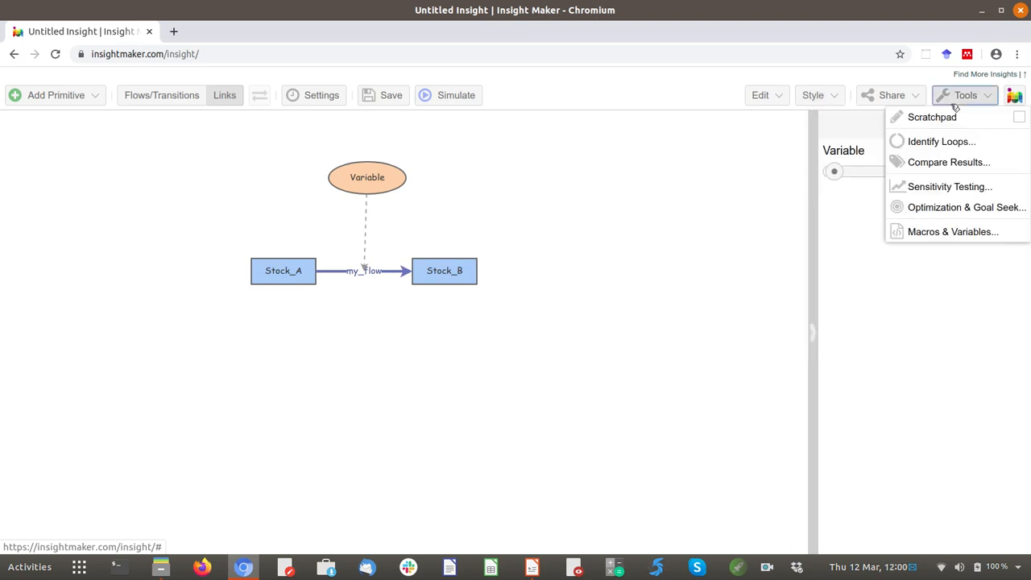
{"action": "mouse_move", "coordinate": [894, 96]}
{"action": "left_click", "coordinate": [642, 246]}
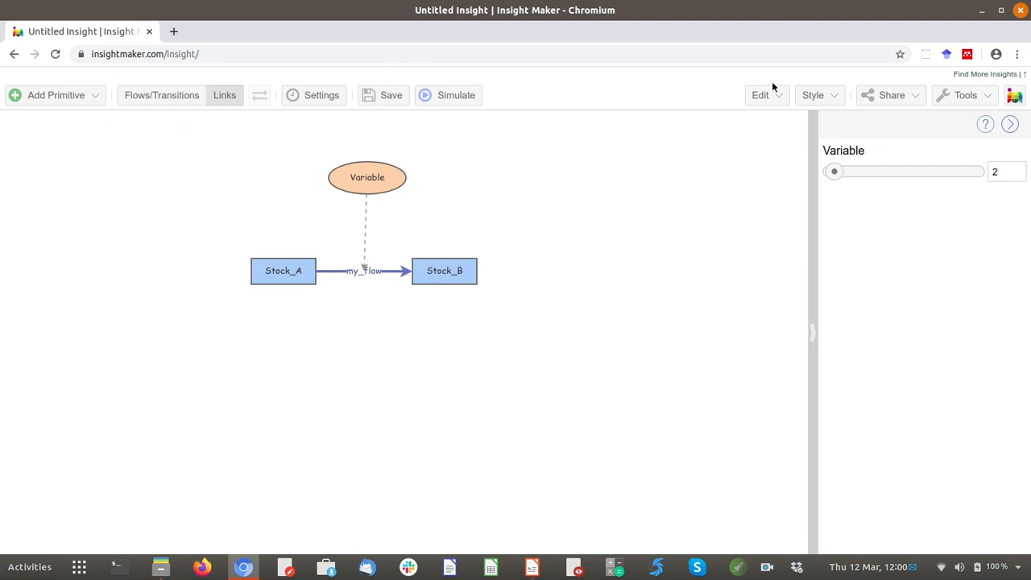
Abandon the current model without saving and create a new insight, clearing its demo model to get an empty canvas.
{"action": "left_click", "coordinate": [1017, 77]}
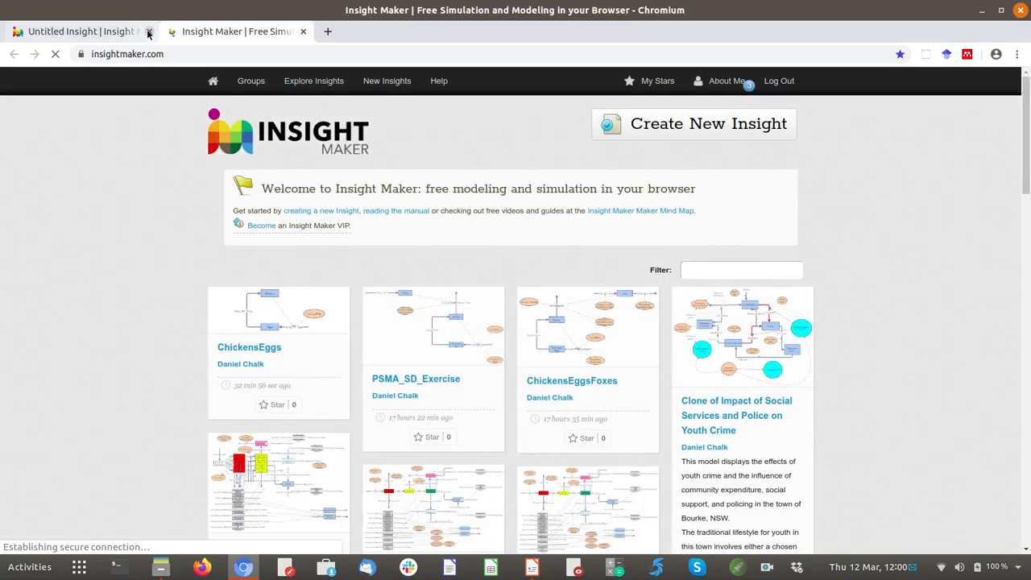
{"action": "left_click", "coordinate": [149, 32]}
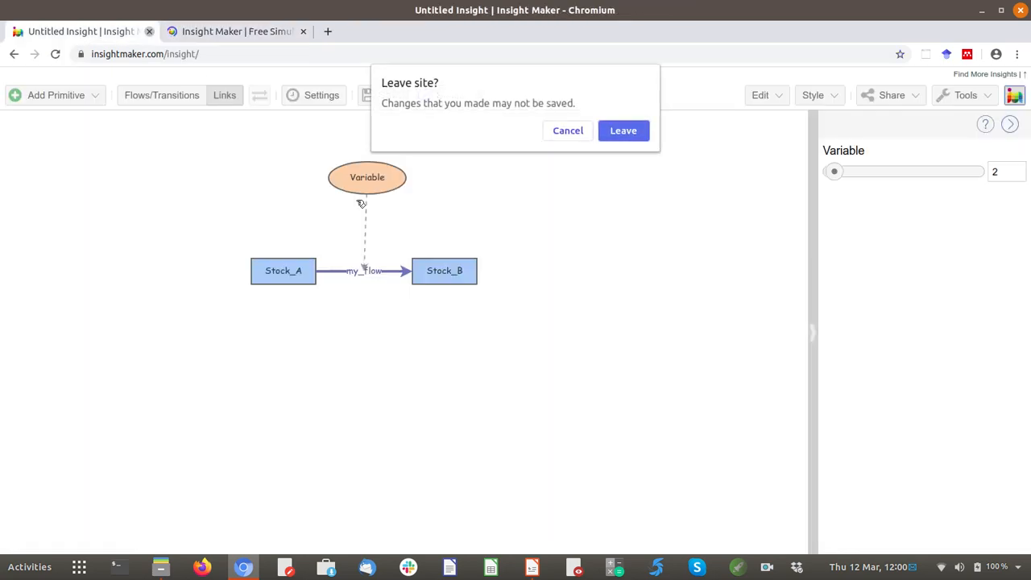
{"action": "left_click", "coordinate": [624, 133]}
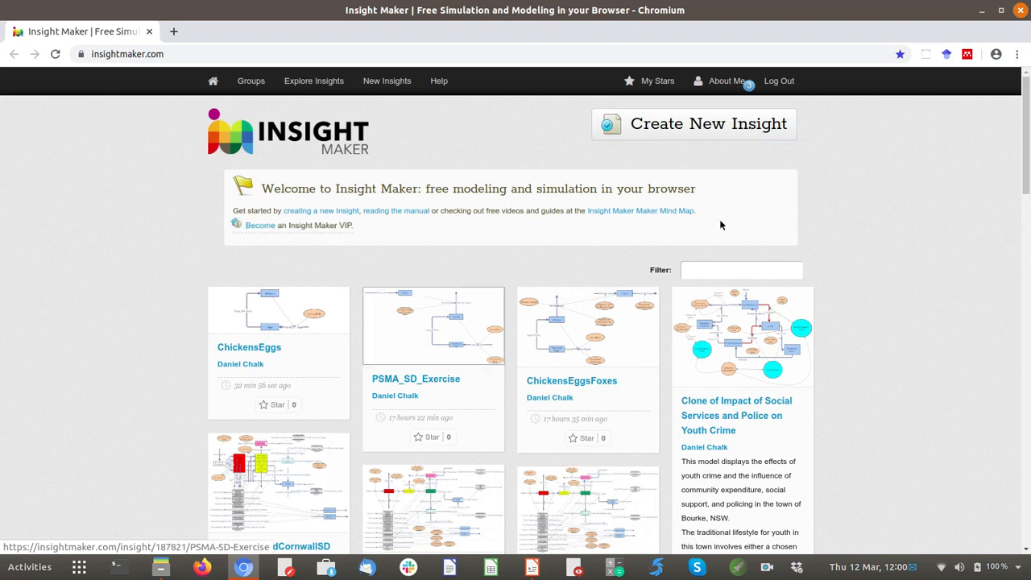
{"action": "left_click", "coordinate": [708, 131]}
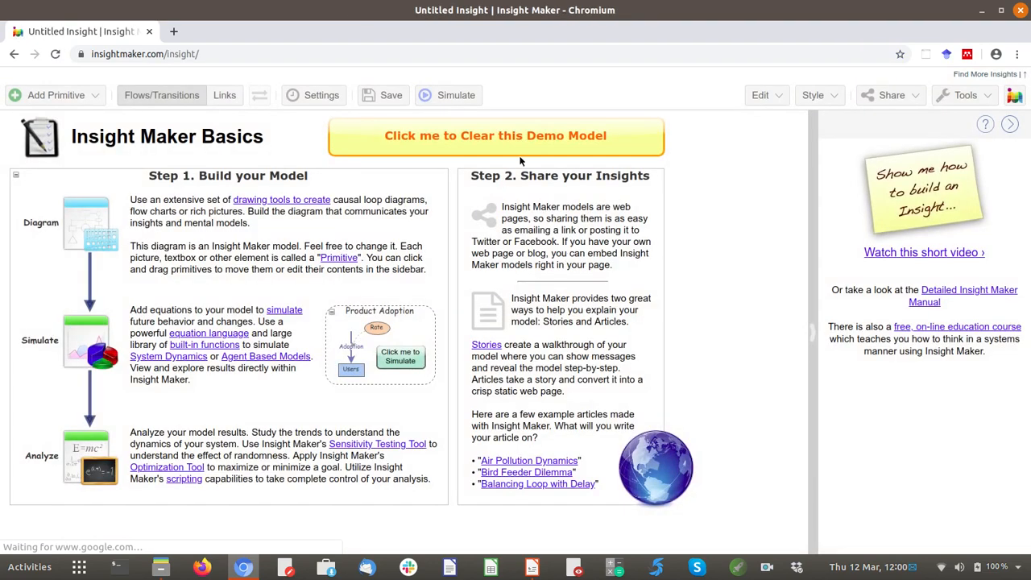
{"action": "left_click", "coordinate": [521, 151]}
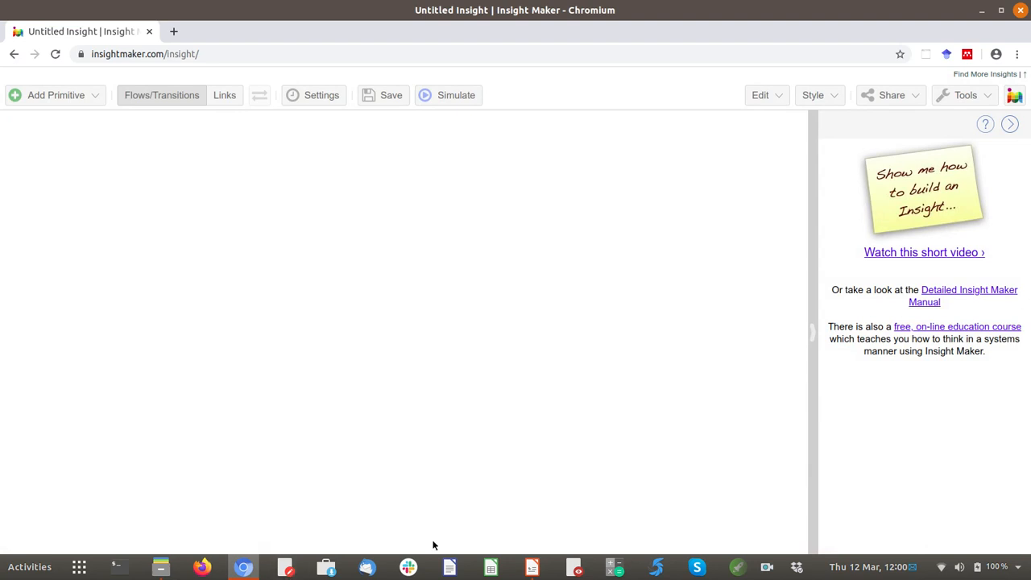
Switch to the LibreOffice Impress presentation, read the Building the Model slide, and return to Insight Maker.
{"action": "left_click", "coordinate": [532, 567]}
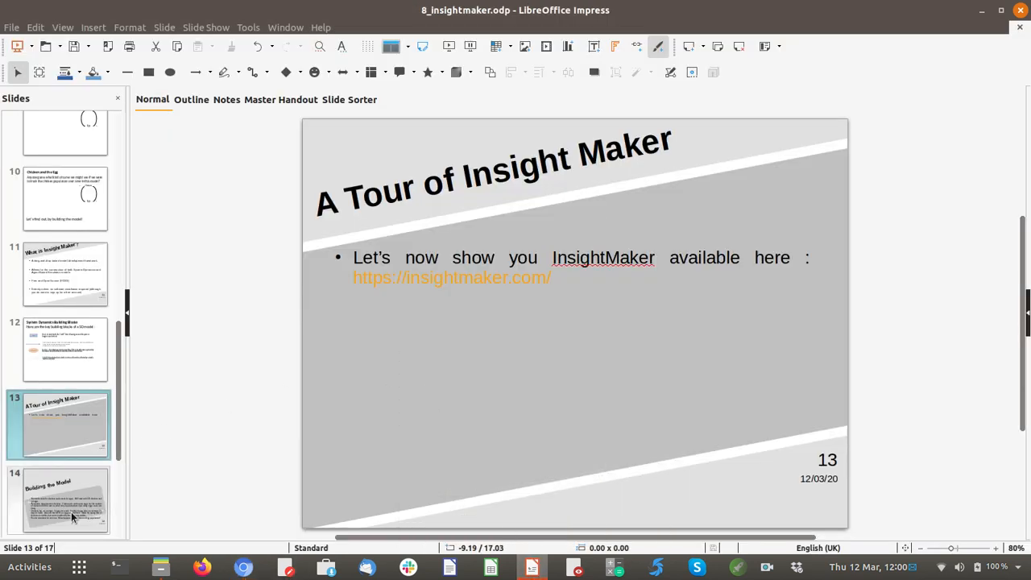
{"action": "left_click", "coordinate": [72, 516]}
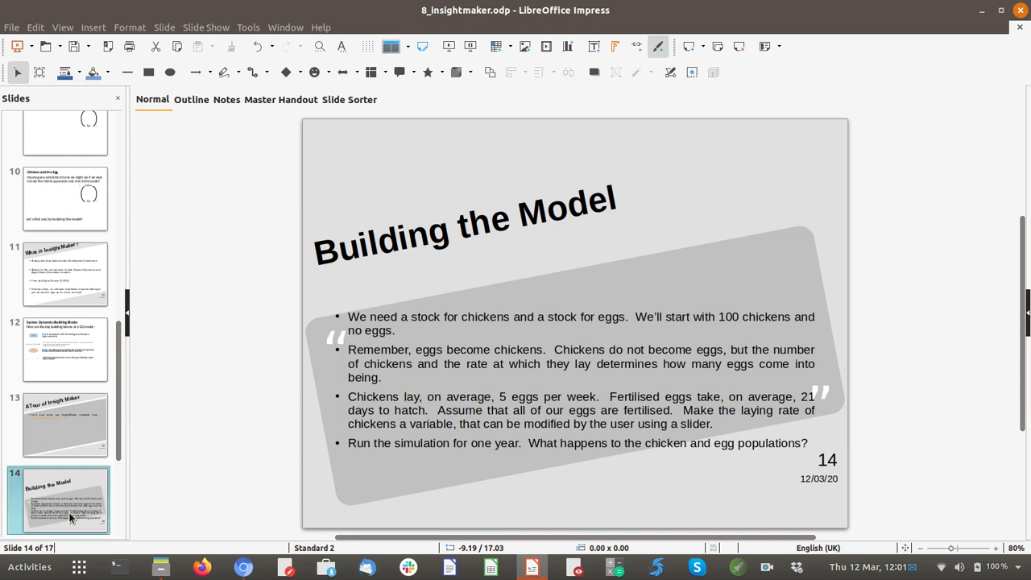
{"action": "key", "text": "alt+Tab"}
Add a stock in the upper middle of the canvas and name it Chickens.
{"action": "left_click", "coordinate": [87, 100]}
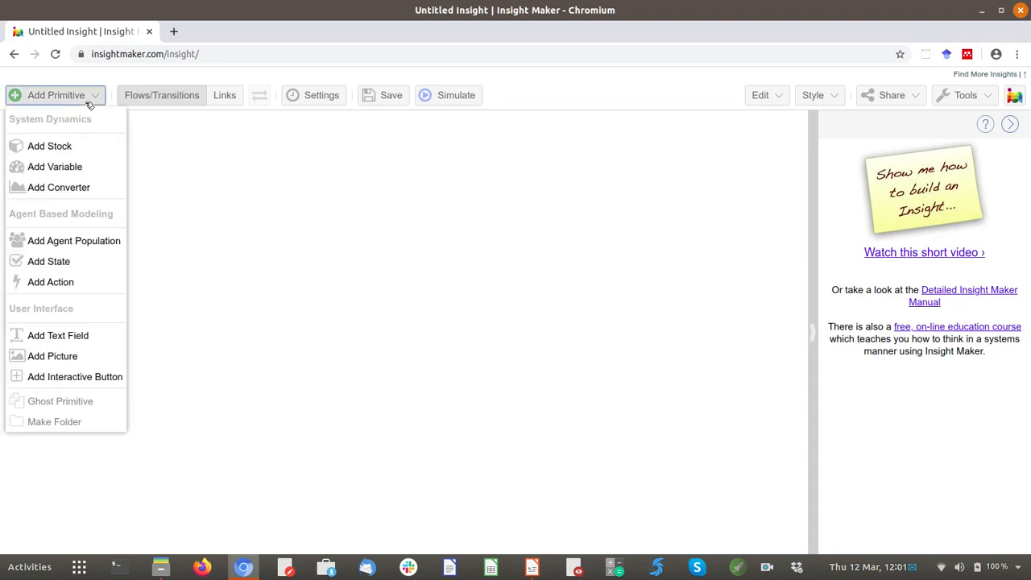
{"action": "left_click", "coordinate": [62, 149]}
{"action": "left_click_drag", "start_coordinate": [193, 173], "coordinate": [393, 186]}
{"action": "double_click", "coordinate": [406, 197]}
{"action": "type", "text": "C"}
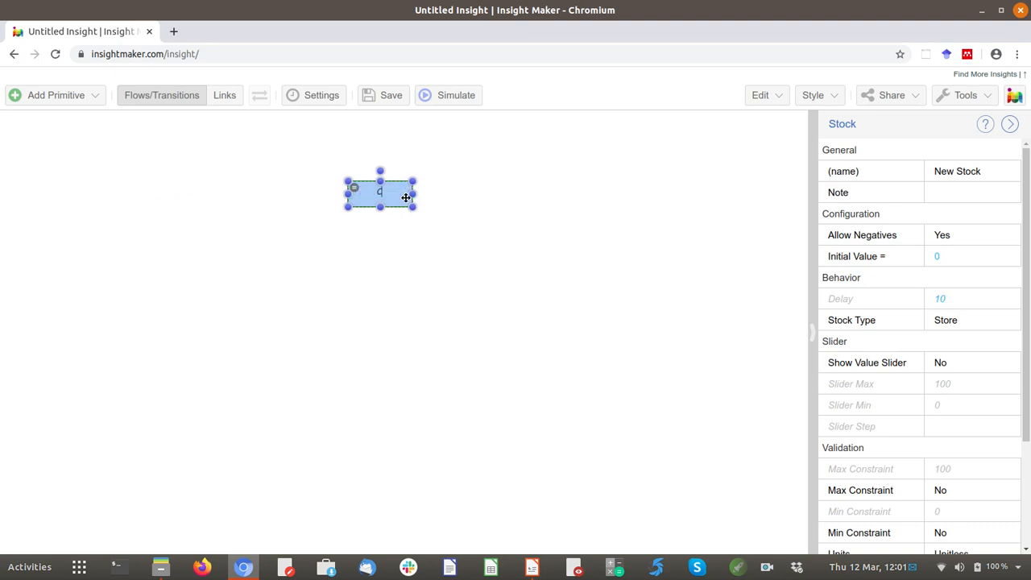
{"action": "type", "text": "hickens"}
{"action": "key", "text": "Return"}
{"action": "left_click", "coordinate": [479, 319]}
Add a second stock directly below Chickens and name it Eggs.
{"action": "left_click", "coordinate": [92, 98]}
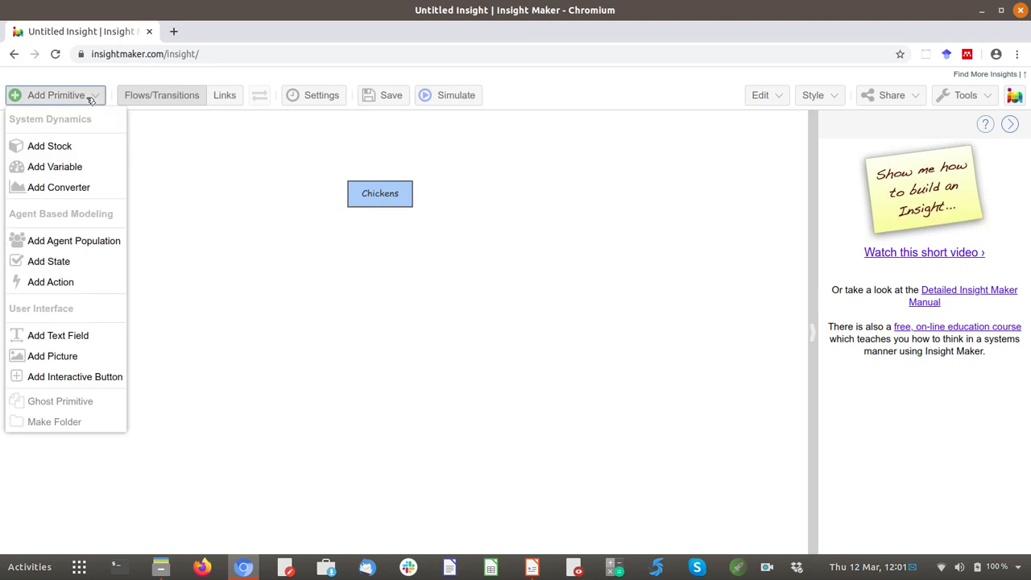
{"action": "left_click", "coordinate": [34, 147]}
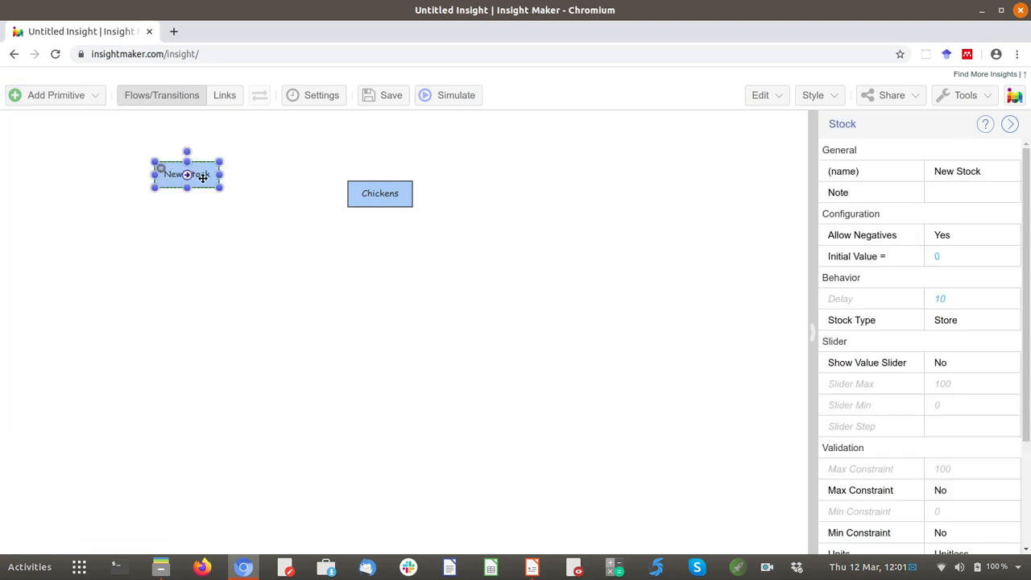
{"action": "left_click_drag", "start_coordinate": [212, 183], "coordinate": [402, 316]}
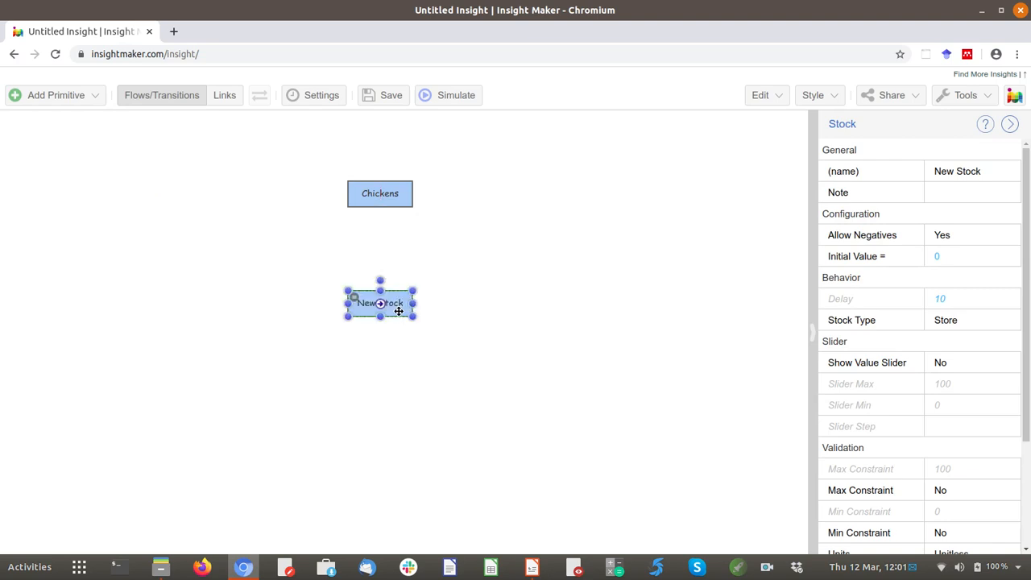
{"action": "double_click", "coordinate": [398, 308]}
{"action": "type", "text": "Eggs"}
{"action": "key", "text": "Return"}
{"action": "left_click", "coordinate": [552, 342]}
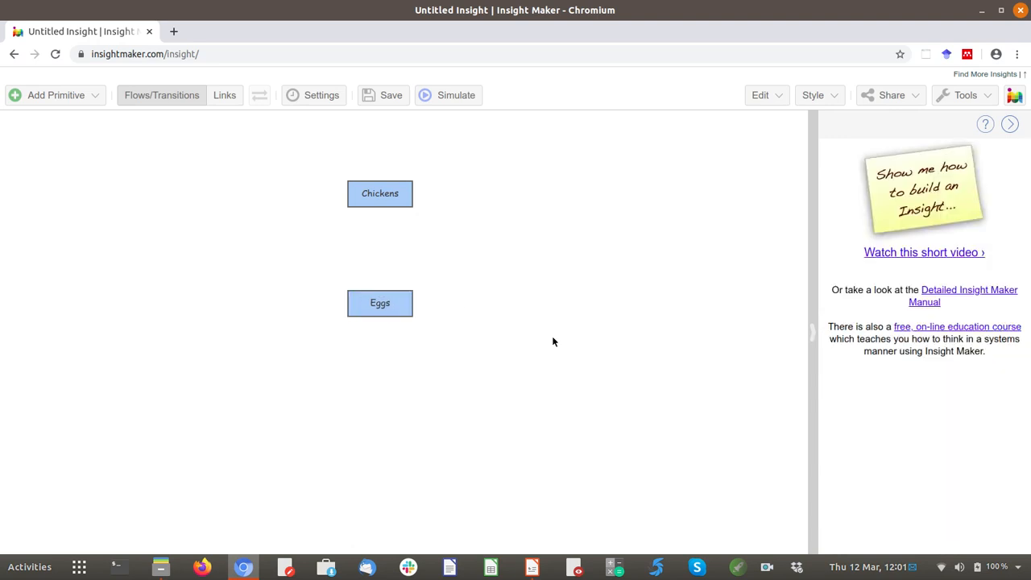
Consult the model description slide in Impress, set the Chickens stock's initial value to 100, and check the initial value of Eggs.
{"action": "key", "text": "alt+Tab"}
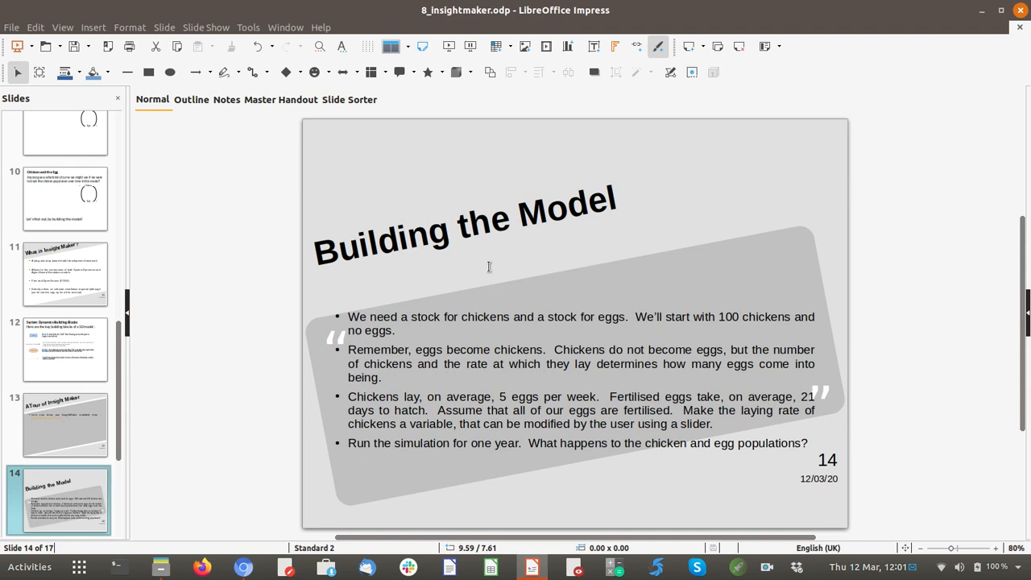
{"action": "key", "text": "alt+Tab"}
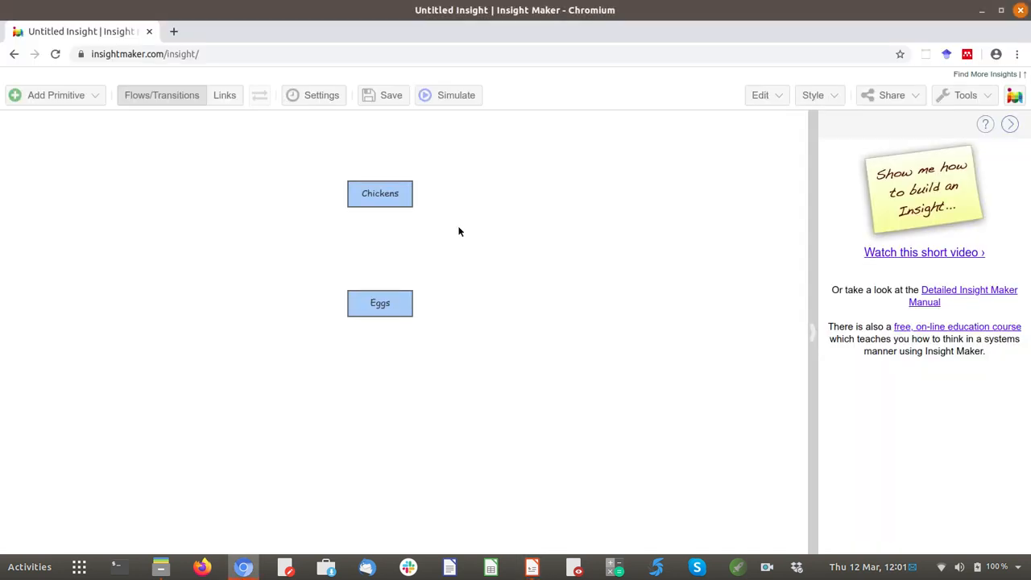
{"action": "left_click", "coordinate": [381, 193]}
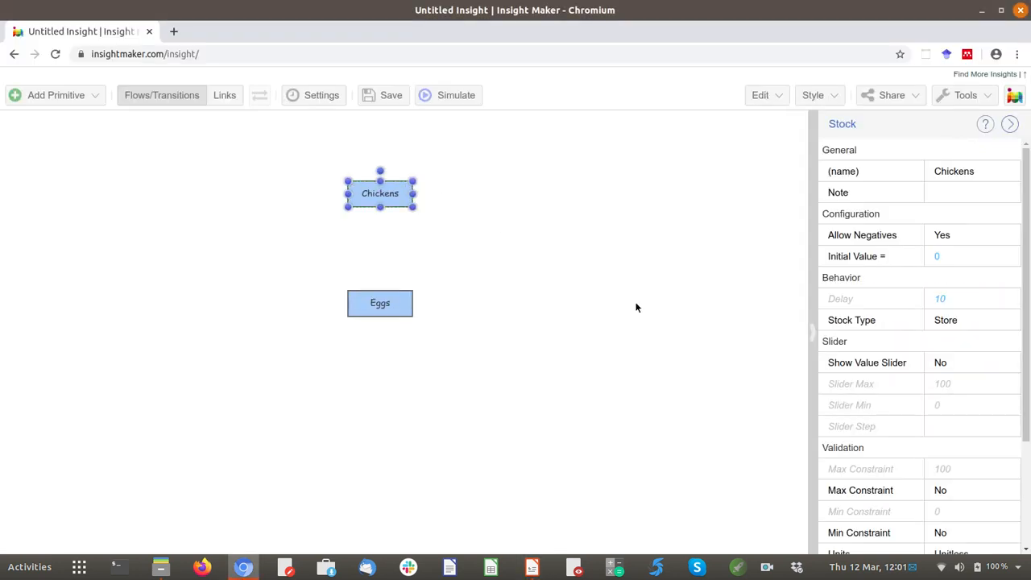
{"action": "left_click", "coordinate": [954, 256]}
{"action": "type", "text": "100"}
{"action": "key", "text": "Return"}
{"action": "left_click", "coordinate": [608, 320]}
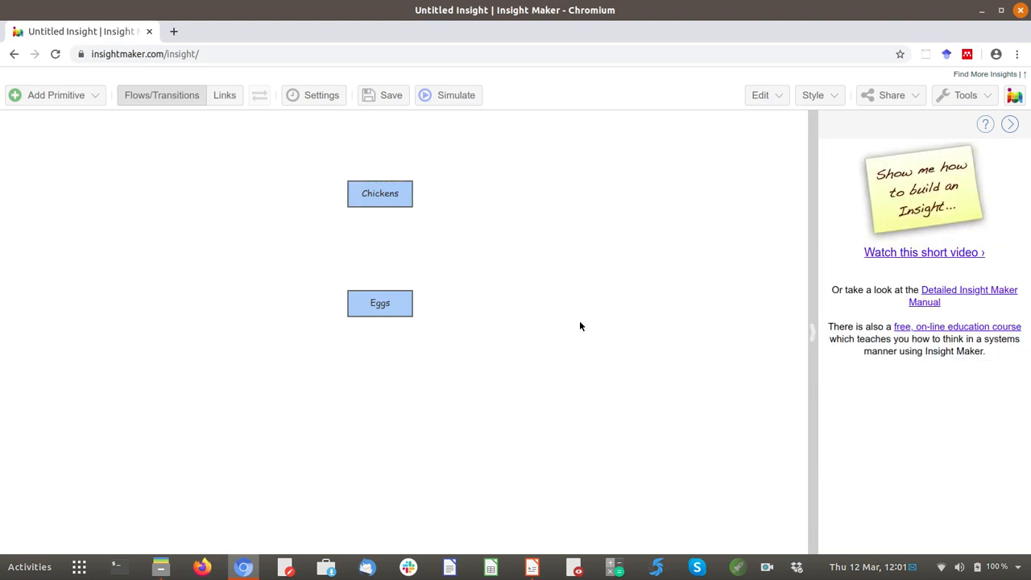
{"action": "left_click", "coordinate": [399, 309]}
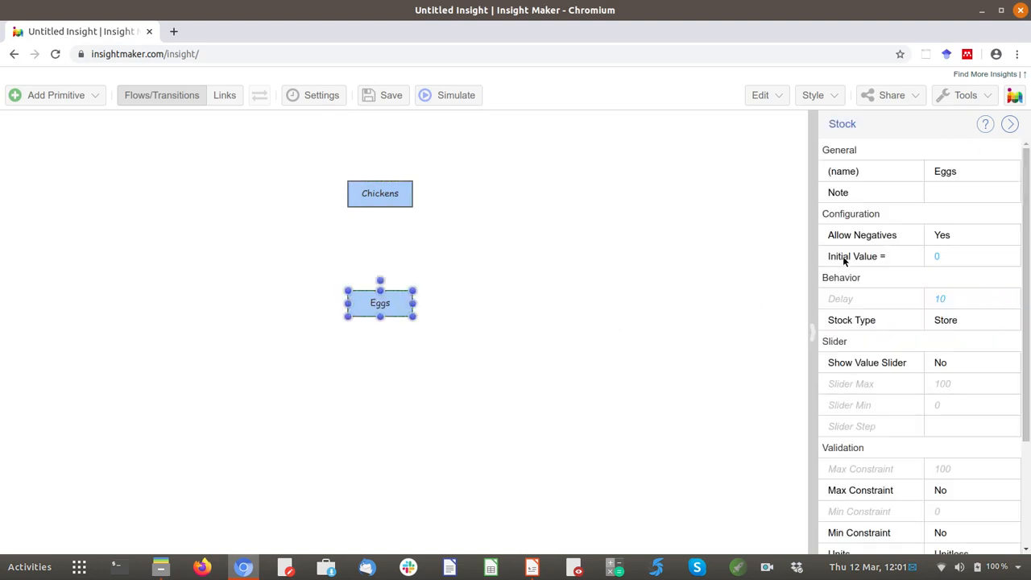
{"action": "left_click", "coordinate": [613, 336]}
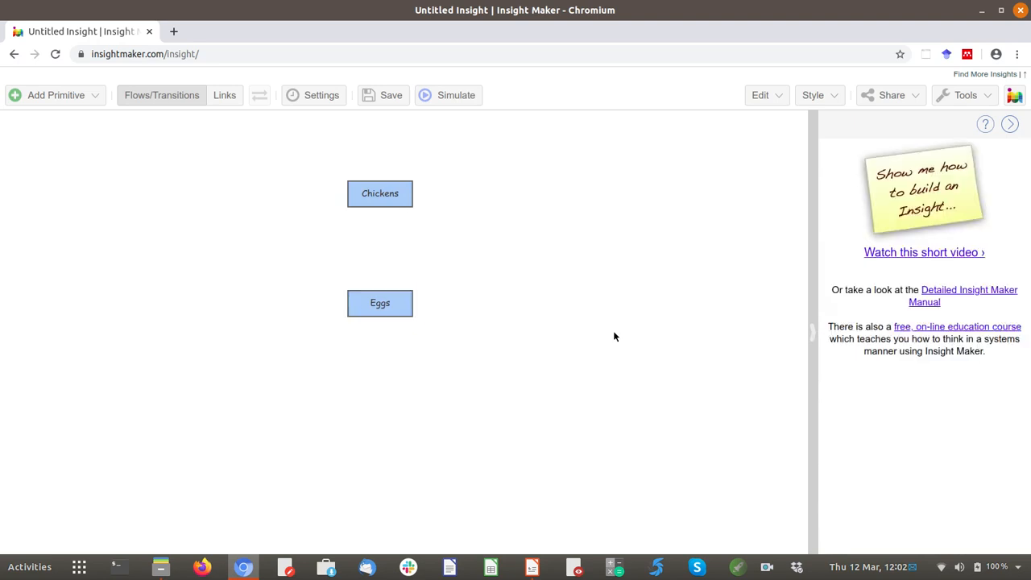
Recheck the model description slide in Impress and draw a flow from Eggs to Chickens.
{"action": "key", "text": "alt+Tab"}
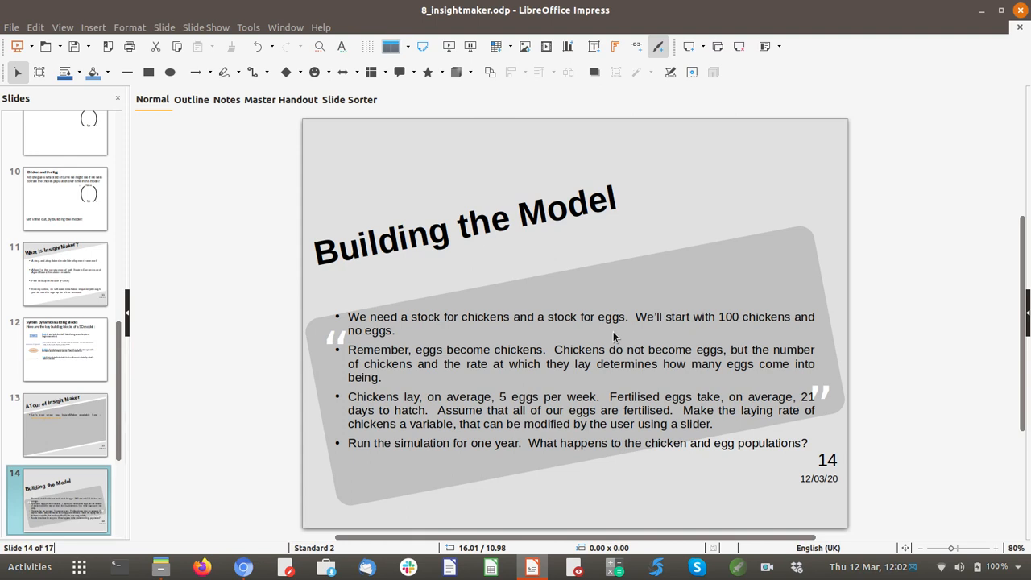
{"action": "key", "text": "alt+Tab"}
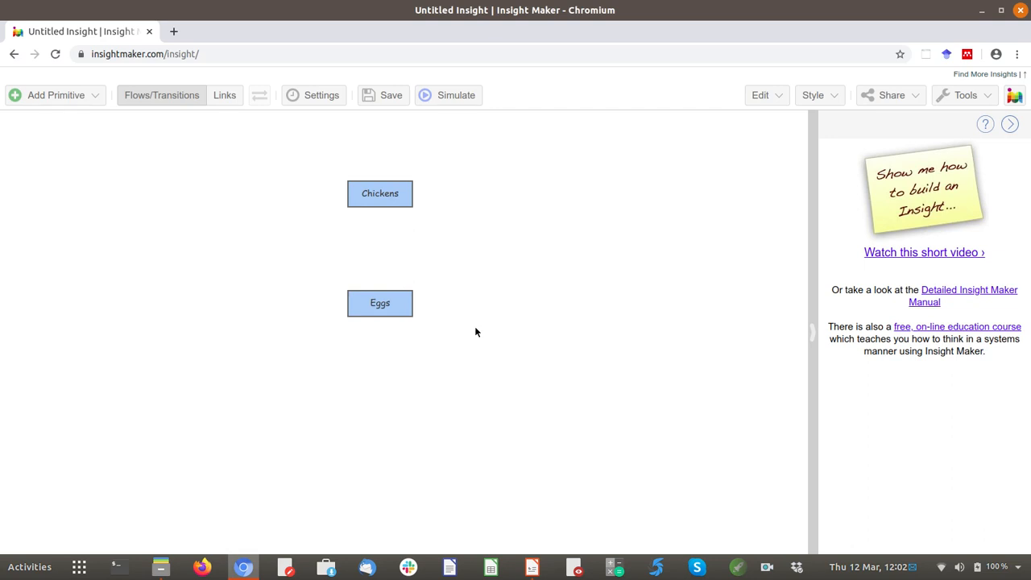
{"action": "left_click", "coordinate": [180, 96]}
{"action": "left_click_drag", "start_coordinate": [380, 303], "coordinate": [372, 194]}
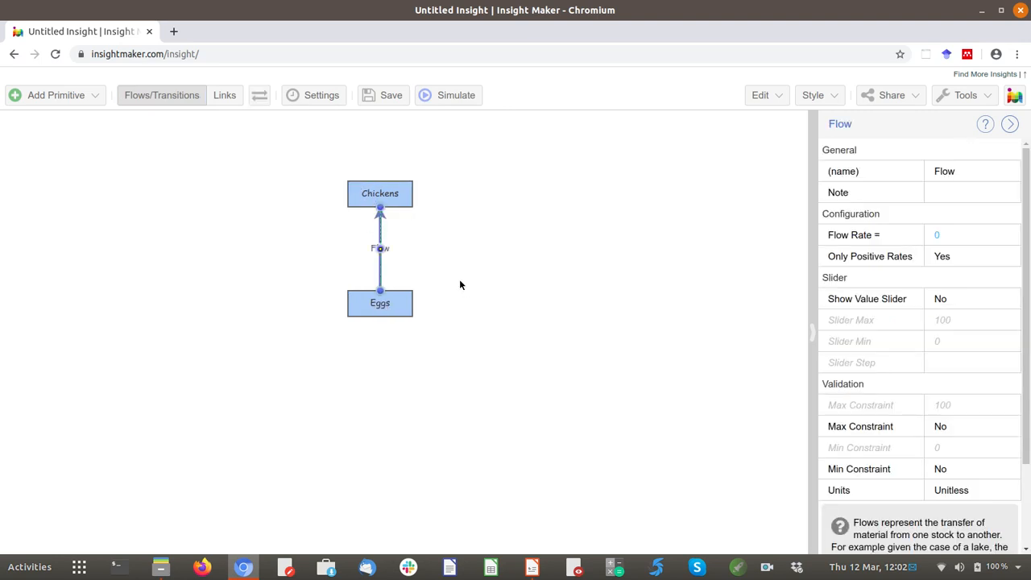
{"action": "left_click", "coordinate": [460, 281]}
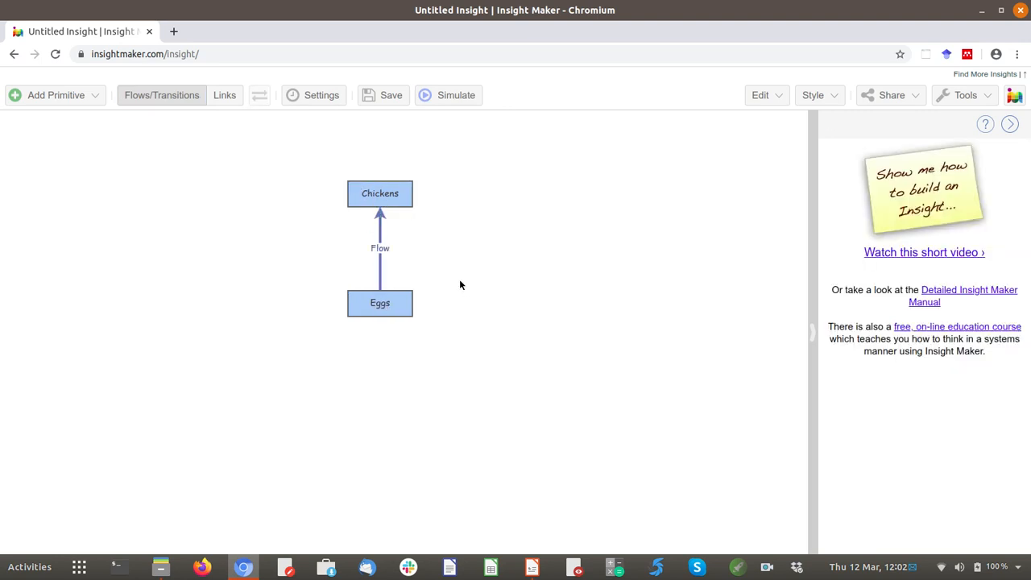
Bend the flow out to the left of the two stocks and place its label on the line.
{"action": "left_click", "coordinate": [381, 257]}
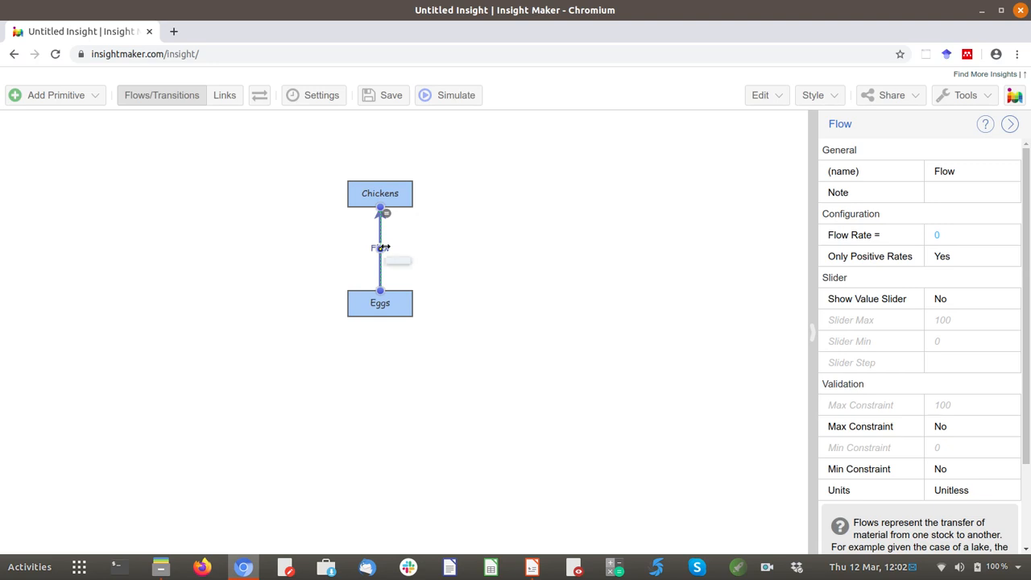
{"action": "left_click_drag", "start_coordinate": [384, 248], "coordinate": [269, 243]}
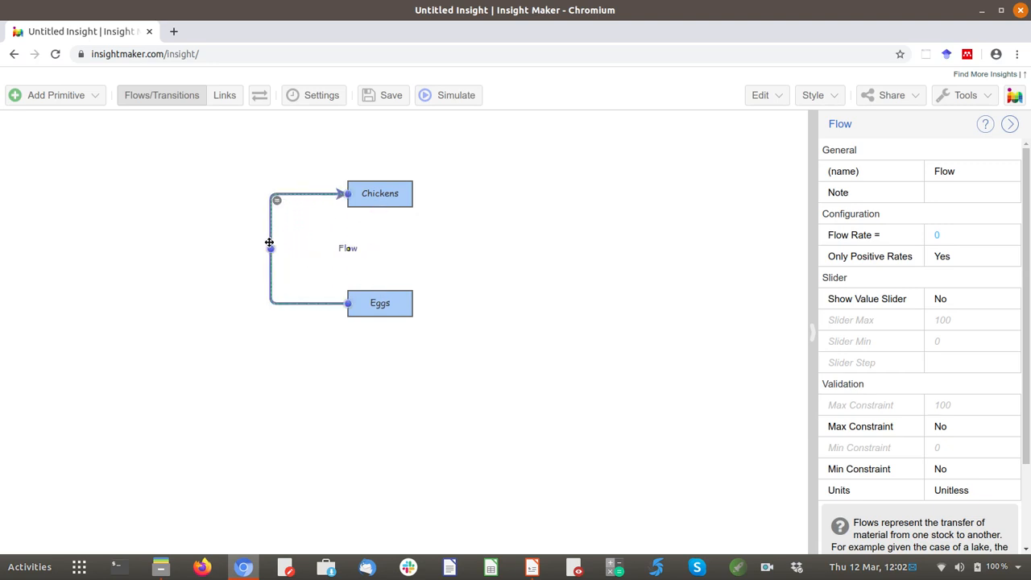
{"action": "left_click", "coordinate": [502, 265]}
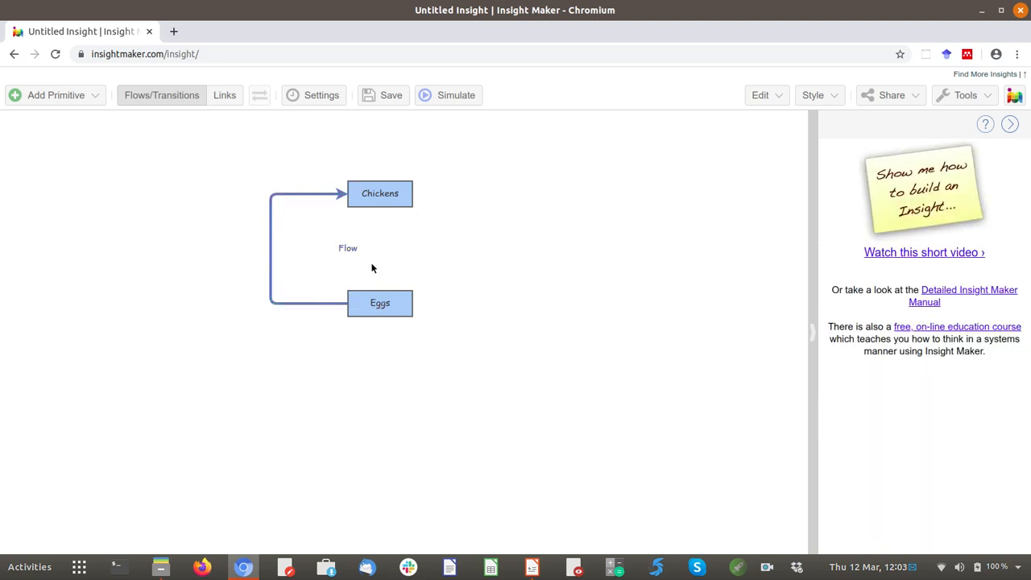
{"action": "left_click", "coordinate": [352, 245]}
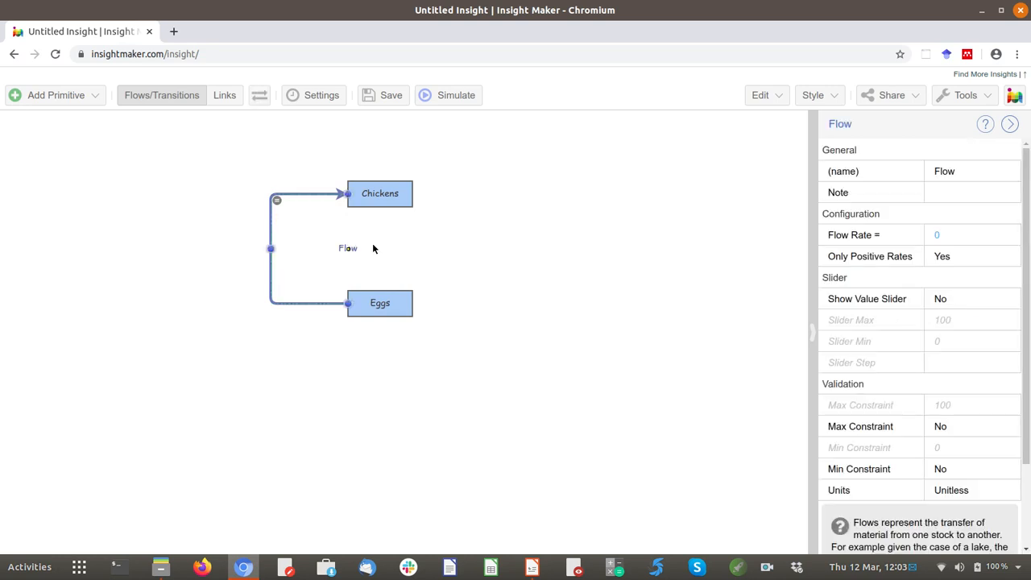
{"action": "left_click_drag", "start_coordinate": [351, 248], "coordinate": [271, 253]}
{"action": "left_click", "coordinate": [334, 256]}
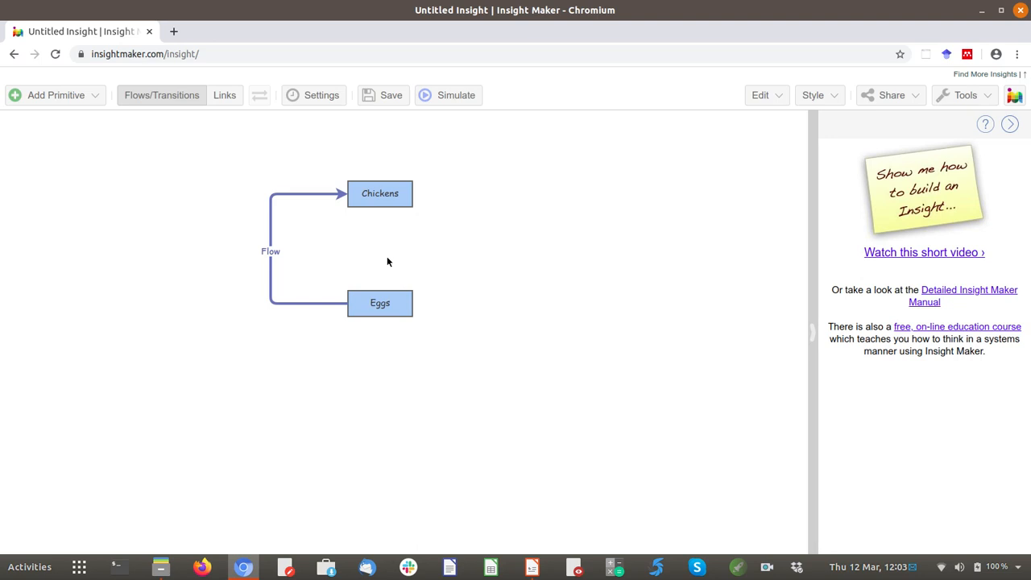
Rename the flow from Eggs to Chickens as Eggs_Hatching.
{"action": "double_click", "coordinate": [270, 251]}
{"action": "type", "text": "Eggs"}
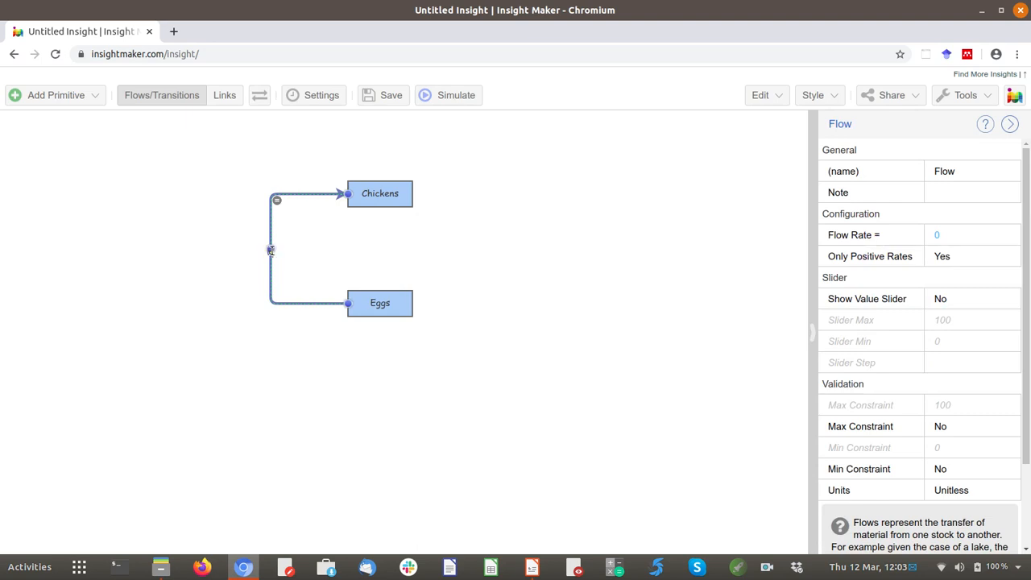
{"action": "type", "text": "_Hatching"}
{"action": "key", "text": "Return"}
{"action": "left_click", "coordinate": [338, 378]}
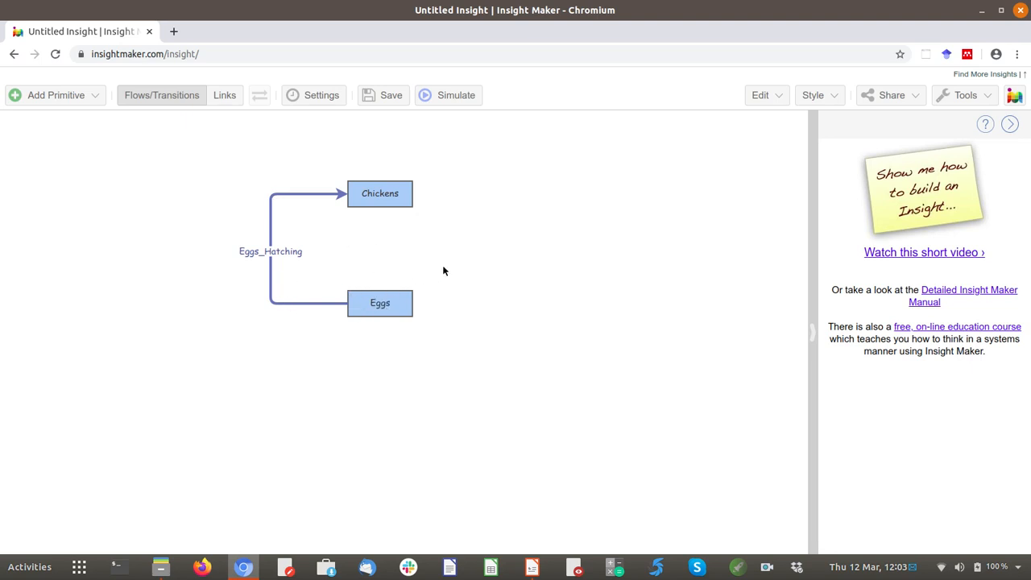
Consult the model description slide in Impress and set the simulation time units to Weeks.
{"action": "key", "text": "alt+Tab"}
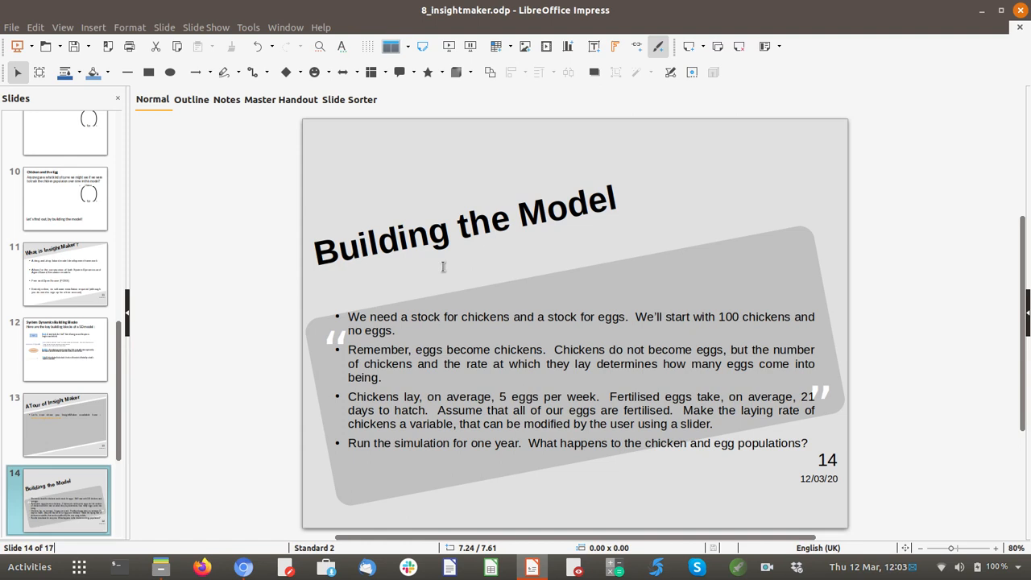
{"action": "key", "text": "alt+Tab"}
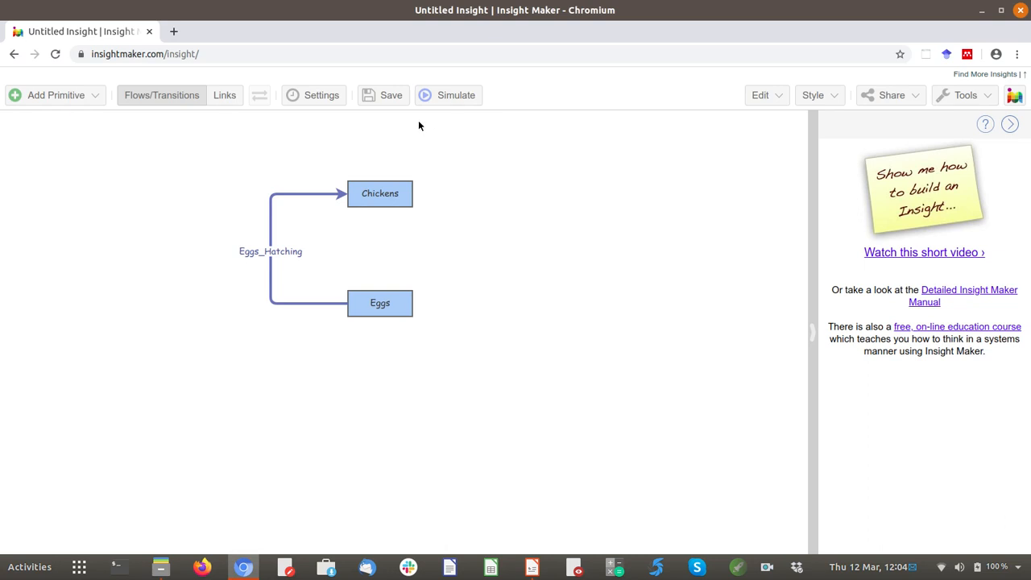
{"action": "left_click", "coordinate": [319, 101]}
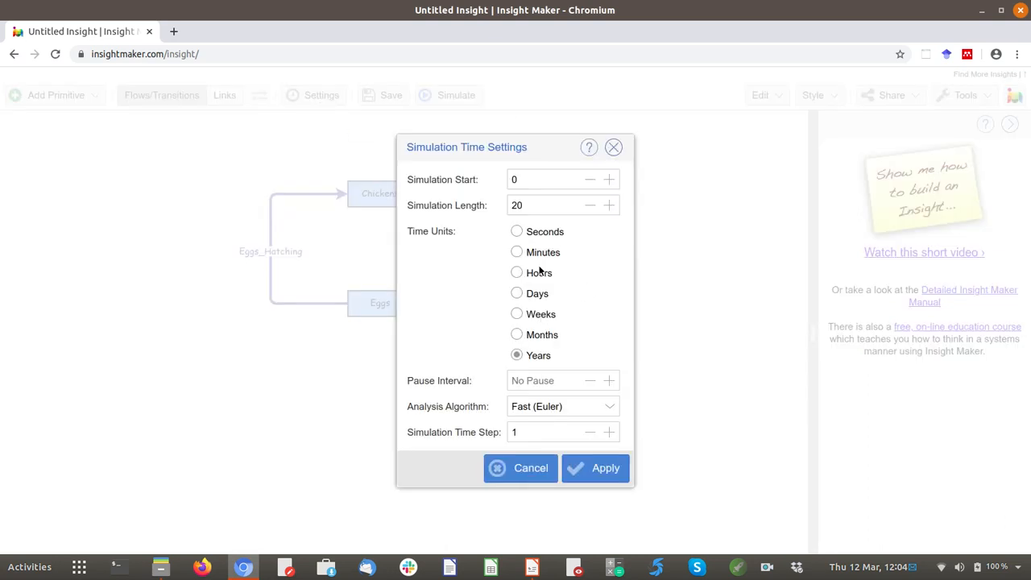
{"action": "left_click", "coordinate": [517, 314]}
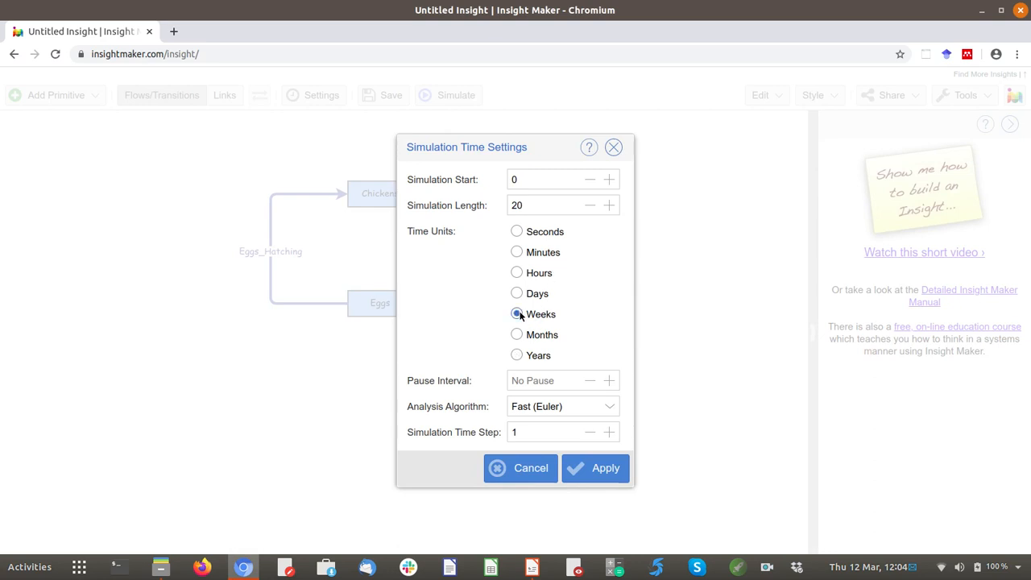
{"action": "left_click", "coordinate": [589, 476]}
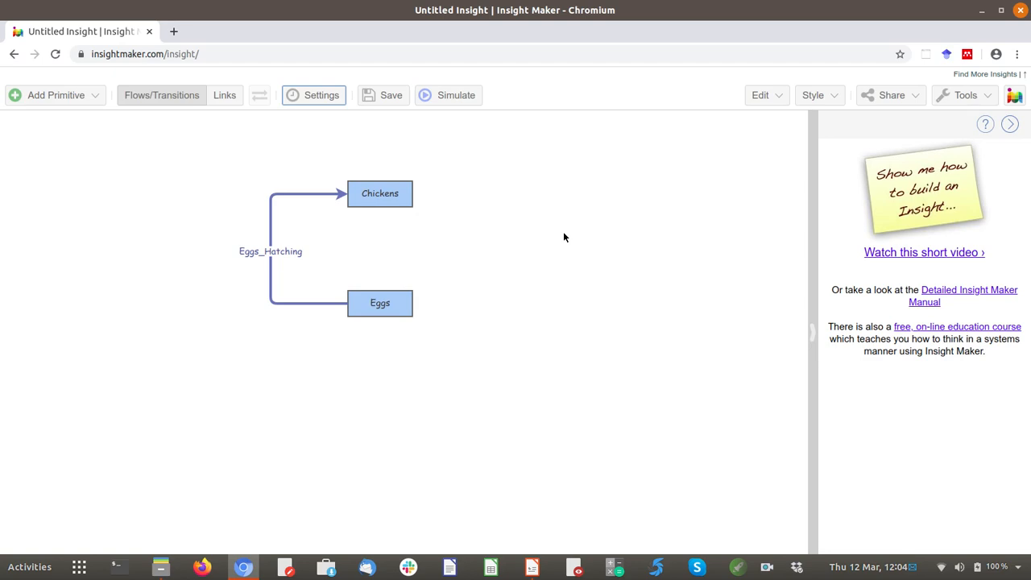
Consult the model description slide in Impress and open the Eggs_Hatching flow rate equation for editing in Insight Maker.
{"action": "key", "text": "alt+Tab"}
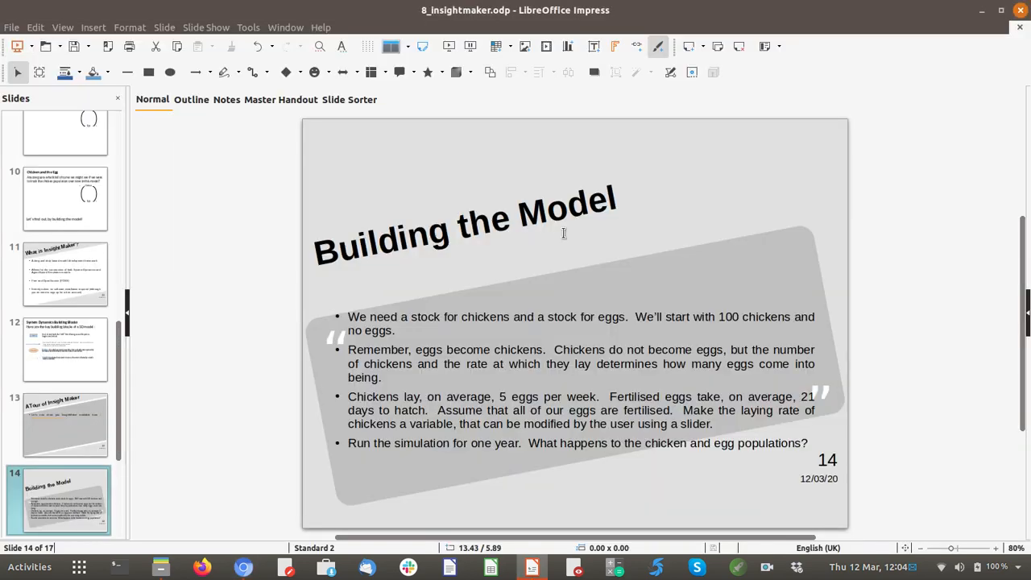
{"action": "key", "text": "alt+Tab"}
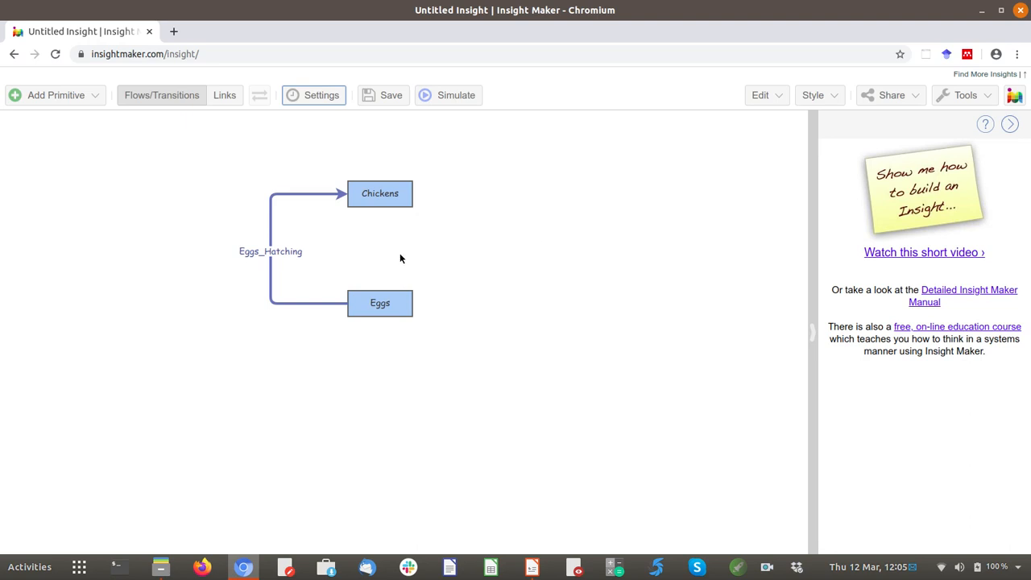
{"action": "left_click", "coordinate": [269, 270]}
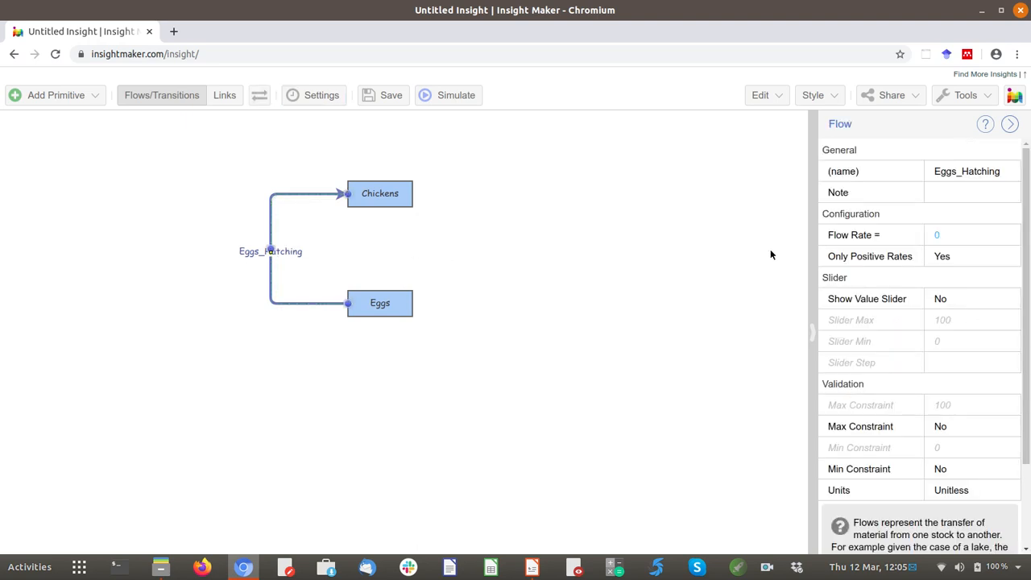
{"action": "left_click", "coordinate": [999, 235]}
{"action": "left_click", "coordinate": [1009, 236]}
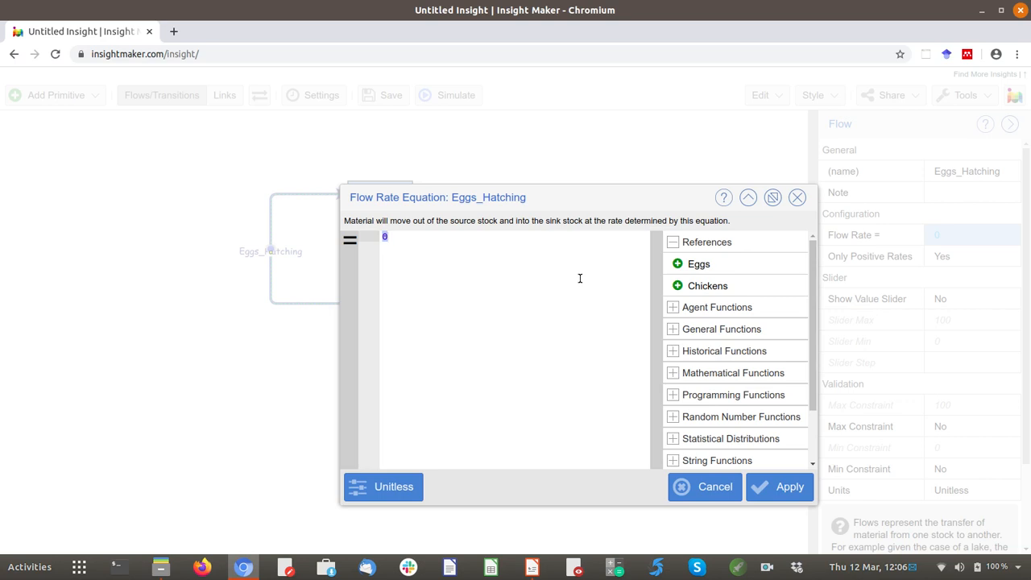
Enter (1/3)*[Eggs] as a first version of the Eggs_Hatching flow rate equation.
{"action": "key", "text": "BackSpace"}
{"action": "type", "text": "1/3"}
{"action": "key", "text": "Home"}
{"action": "type", "text": "("}
{"action": "key", "text": "End"}
{"action": "type", "text": ")*"}
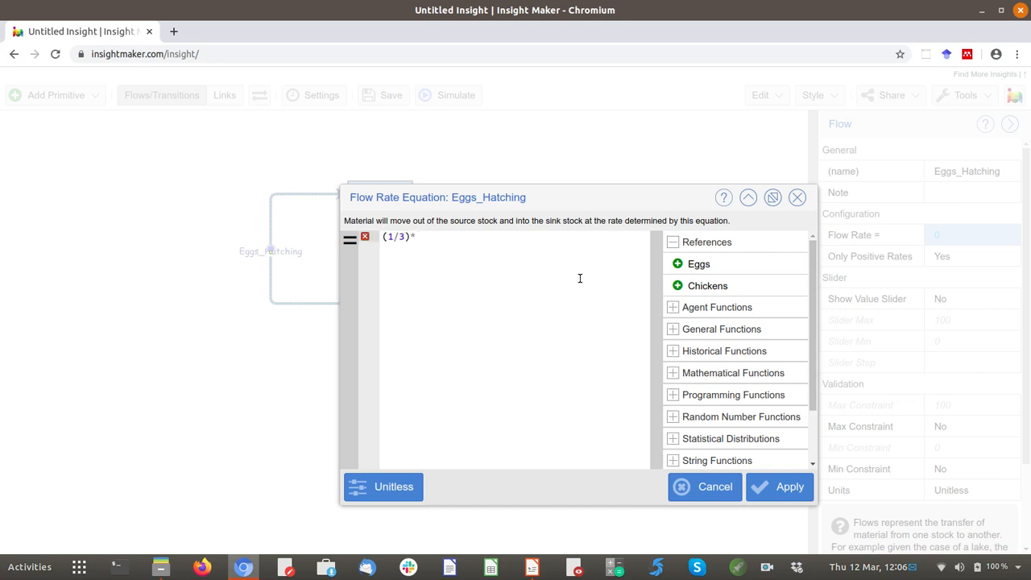
{"action": "left_click", "coordinate": [709, 264]}
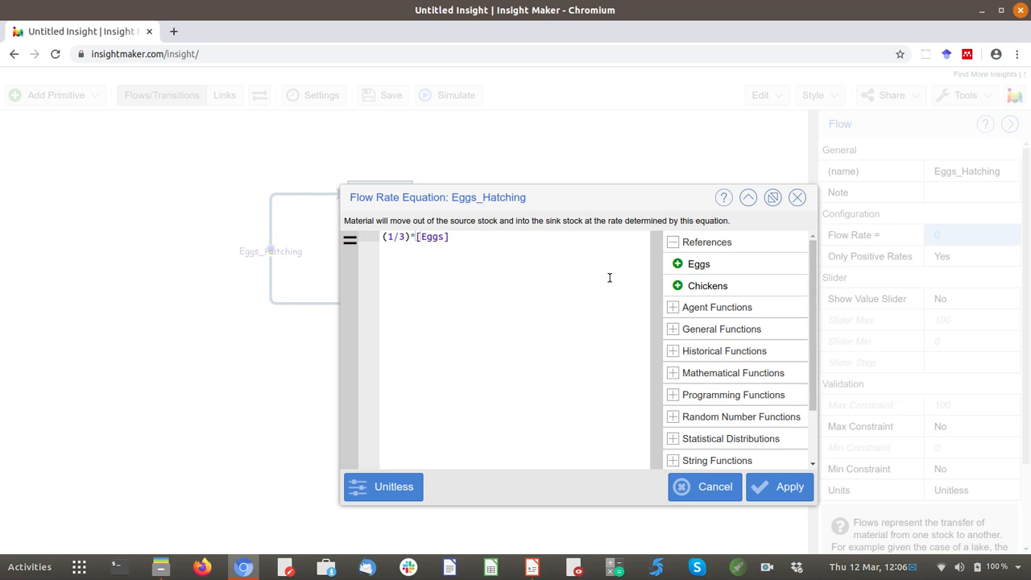
Replace the whole Eggs_Hatching flow rate equation with [Eggs]/3 and apply it.
{"action": "key", "text": "ctrl+a"}
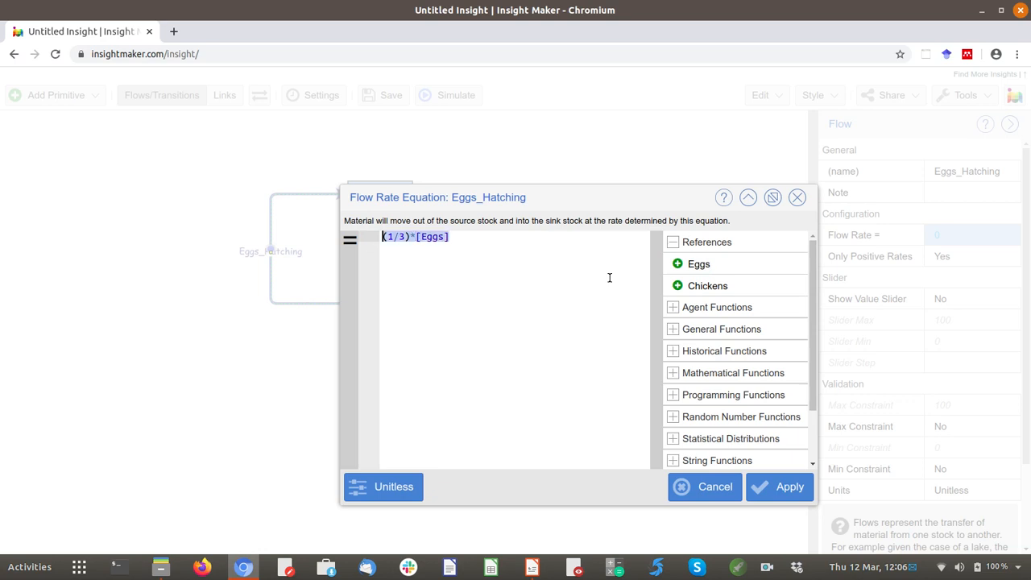
{"action": "left_click", "coordinate": [681, 273]}
{"action": "type", "text": "/3"}
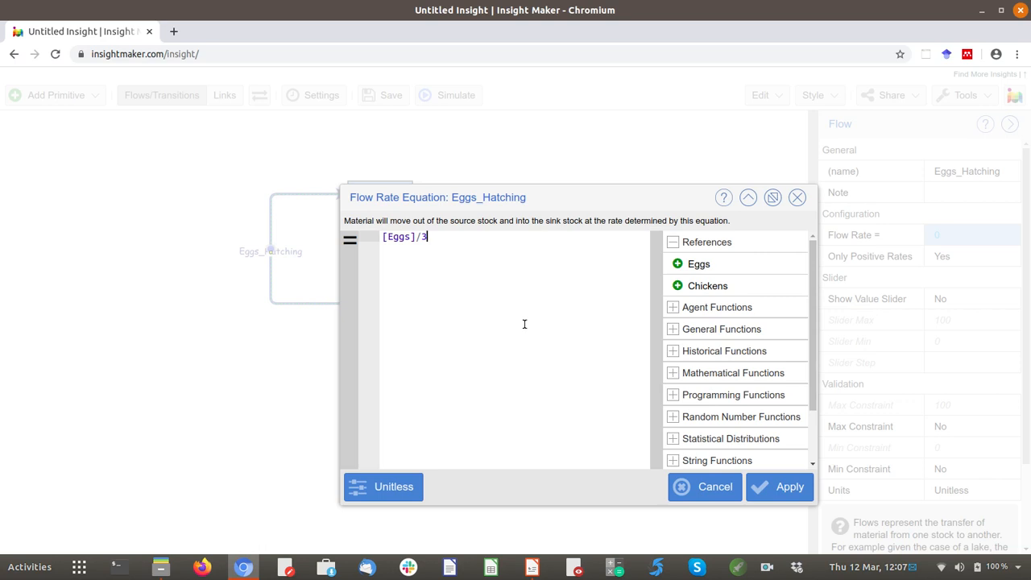
{"action": "left_click", "coordinate": [786, 489]}
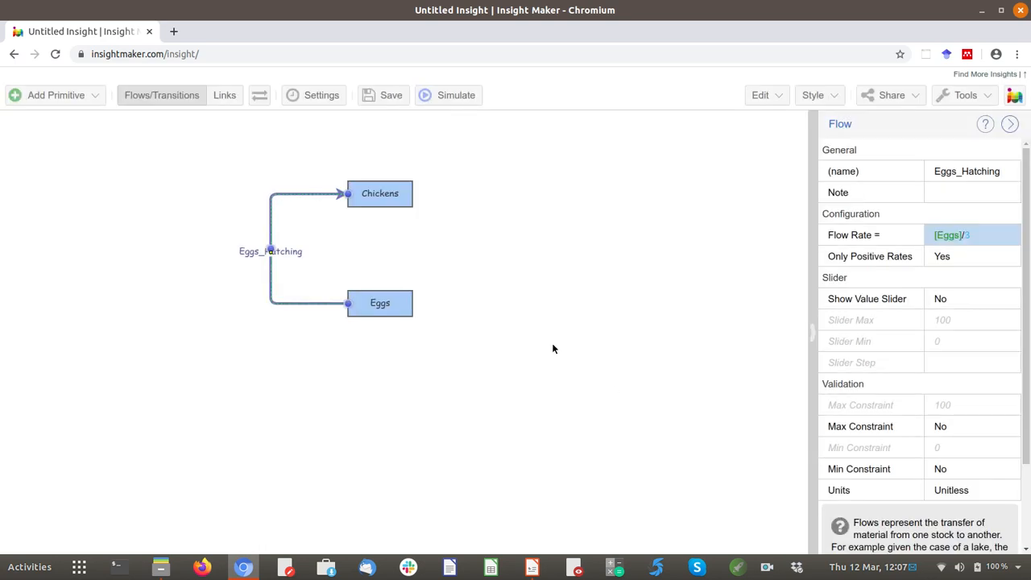
{"action": "left_click", "coordinate": [508, 319]}
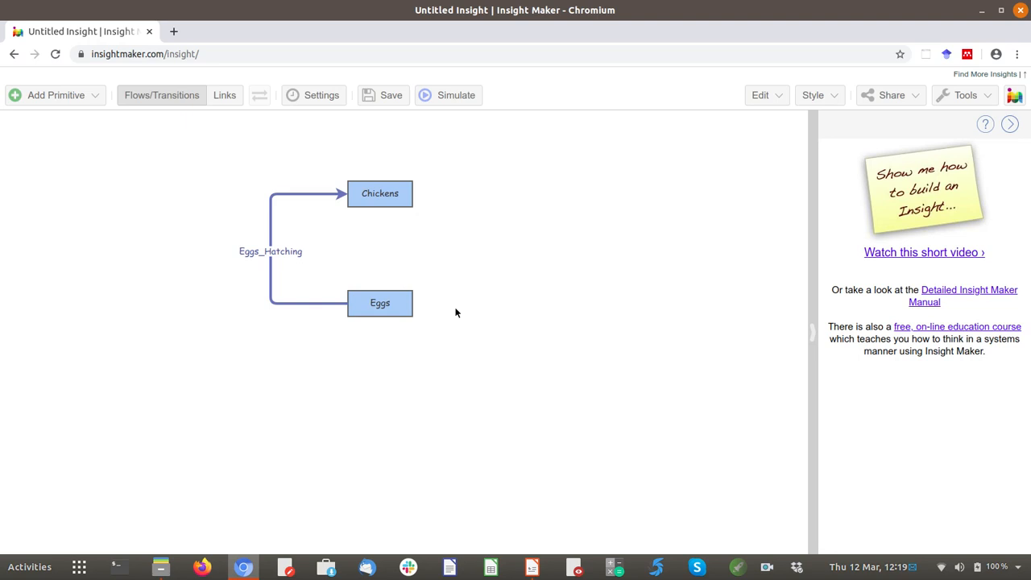
Try a direct flow from Chickens to Eggs and delete that flow.
{"action": "mouse_move", "coordinate": [380, 195]}
{"action": "left_click_drag", "start_coordinate": [383, 197], "coordinate": [384, 300]}
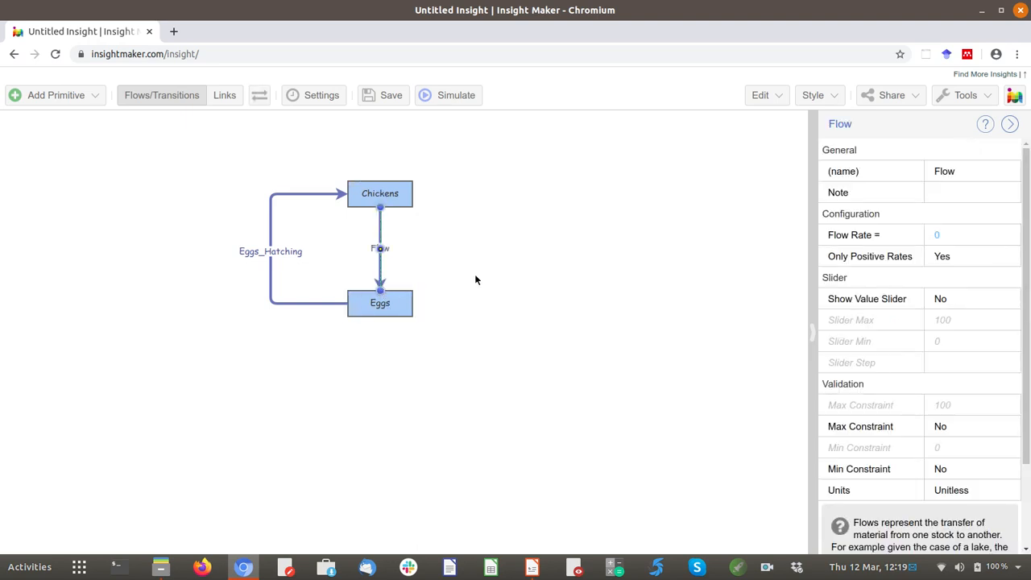
{"action": "left_click", "coordinate": [475, 279]}
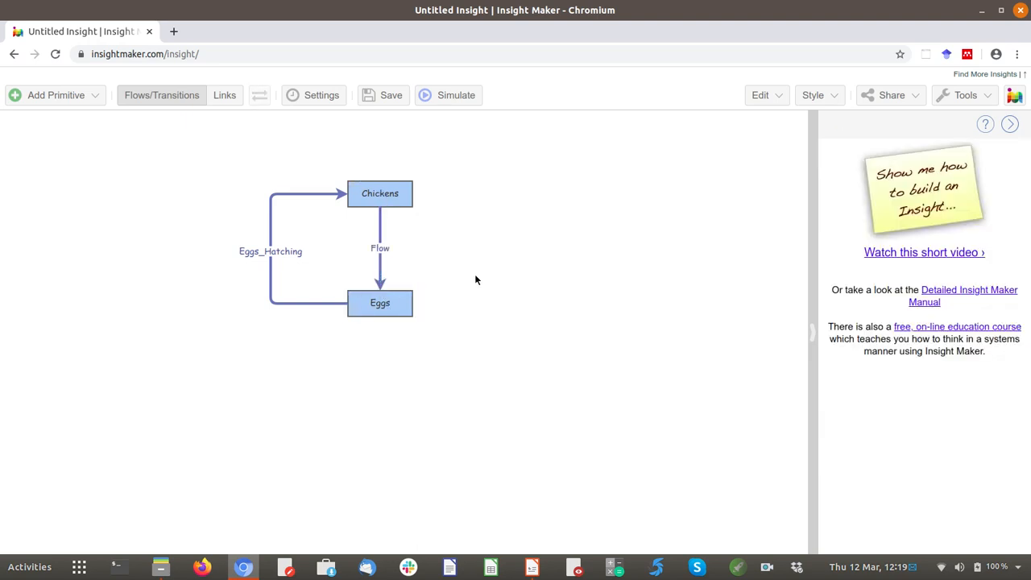
{"action": "left_click", "coordinate": [378, 257]}
{"action": "key", "text": "Delete"}
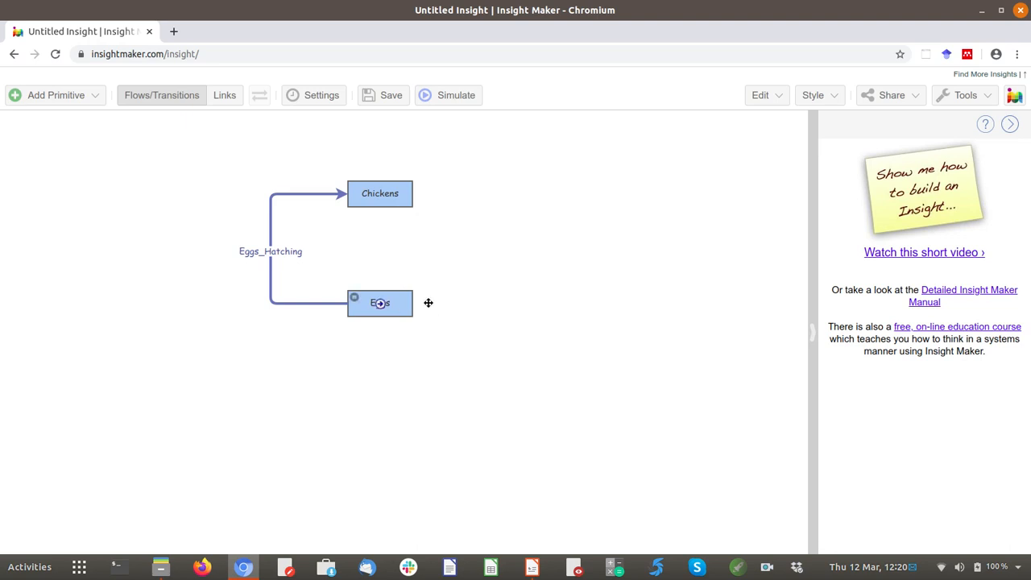
Create an inflow into Eggs without a source by drawing a flow from a temporary stock beside it and deleting that stock.
{"action": "left_click", "coordinate": [92, 97]}
{"action": "left_click", "coordinate": [57, 141]}
{"action": "left_click", "coordinate": [187, 174]}
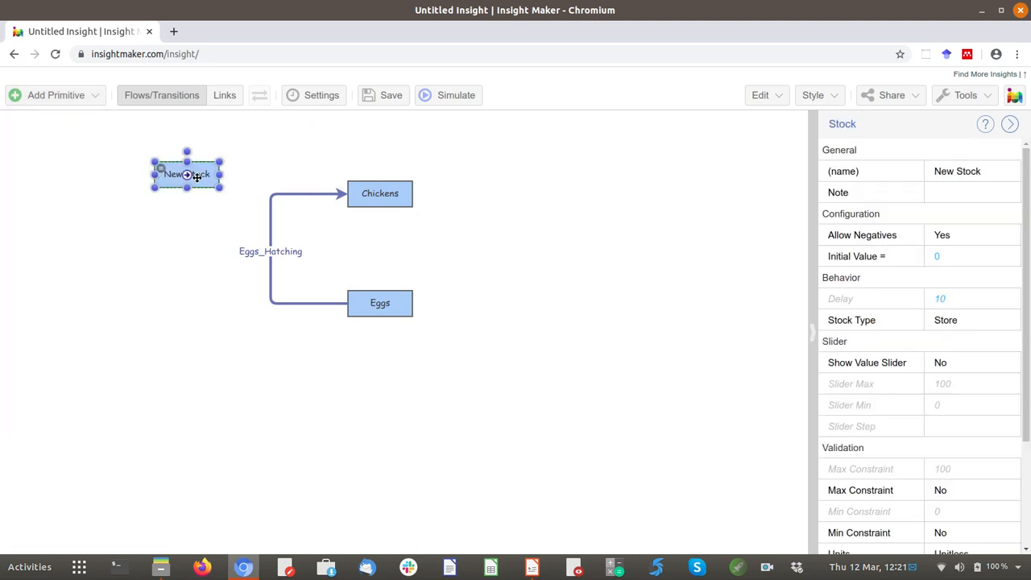
{"action": "left_click_drag", "start_coordinate": [197, 177], "coordinate": [401, 312]}
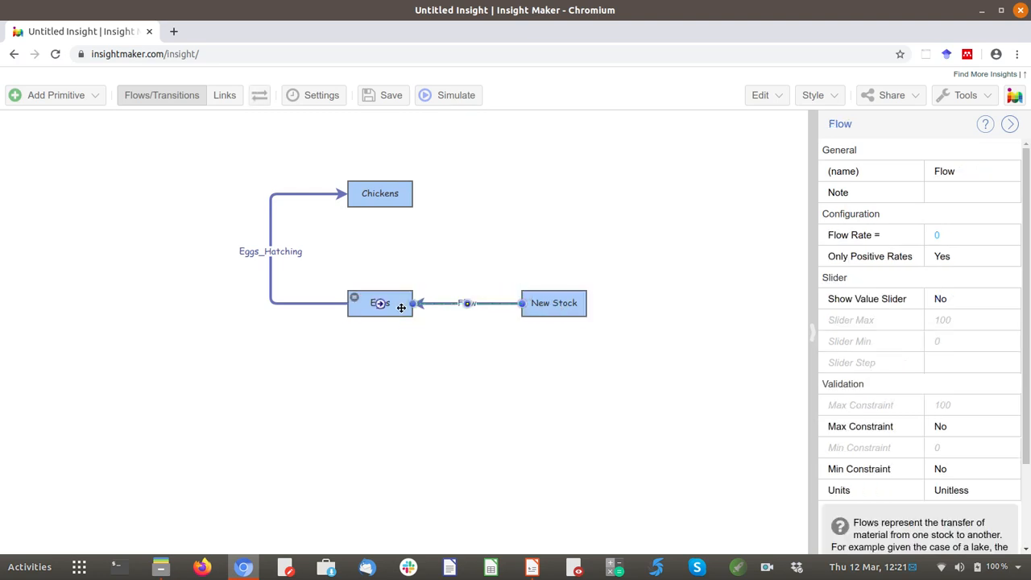
{"action": "left_click", "coordinate": [568, 313]}
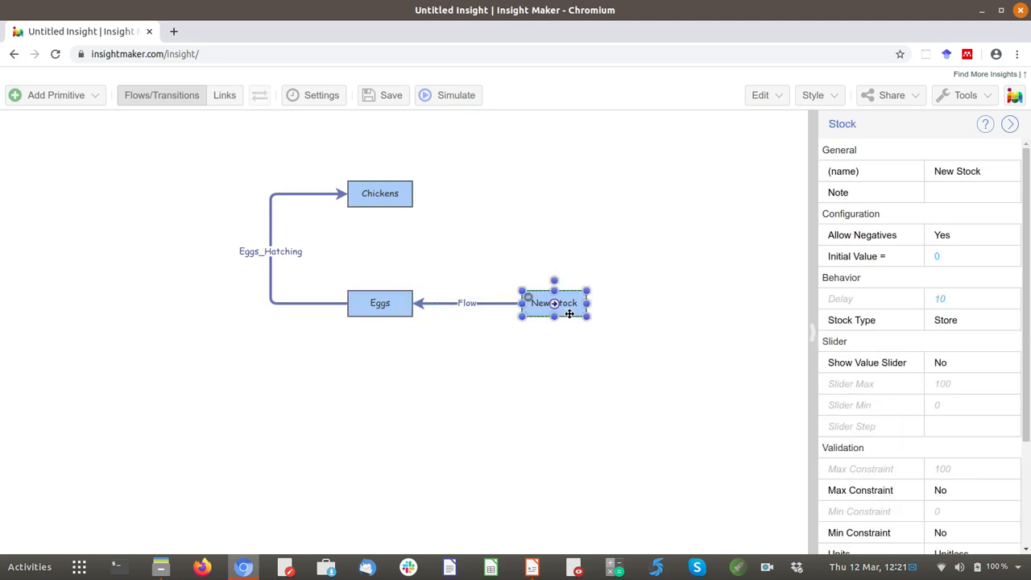
{"action": "key", "text": "Delete"}
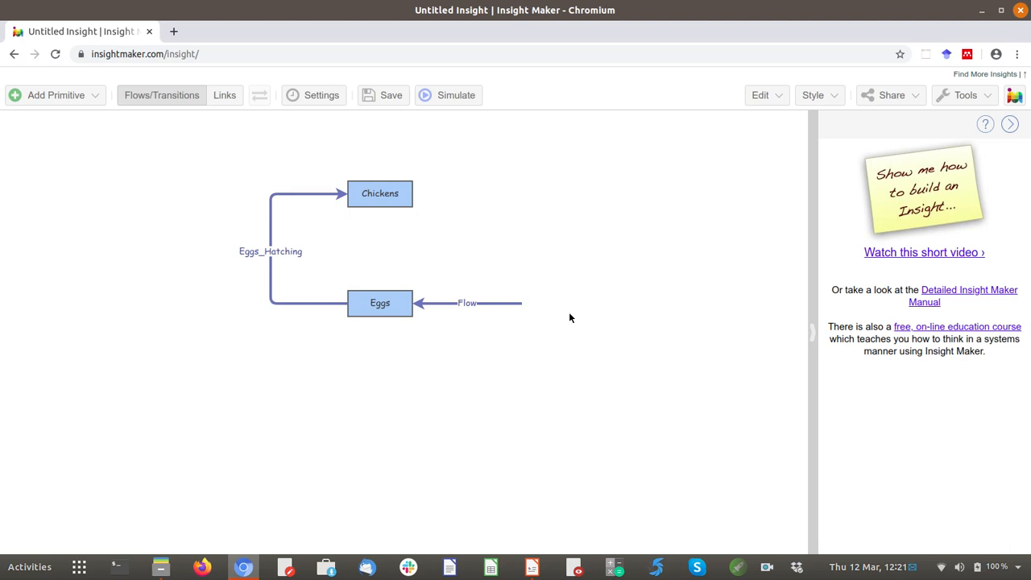
Rename the new inflow into Eggs as Laying_of_eggs.
{"action": "double_click", "coordinate": [469, 303]}
{"action": "type", "text": "Laying"}
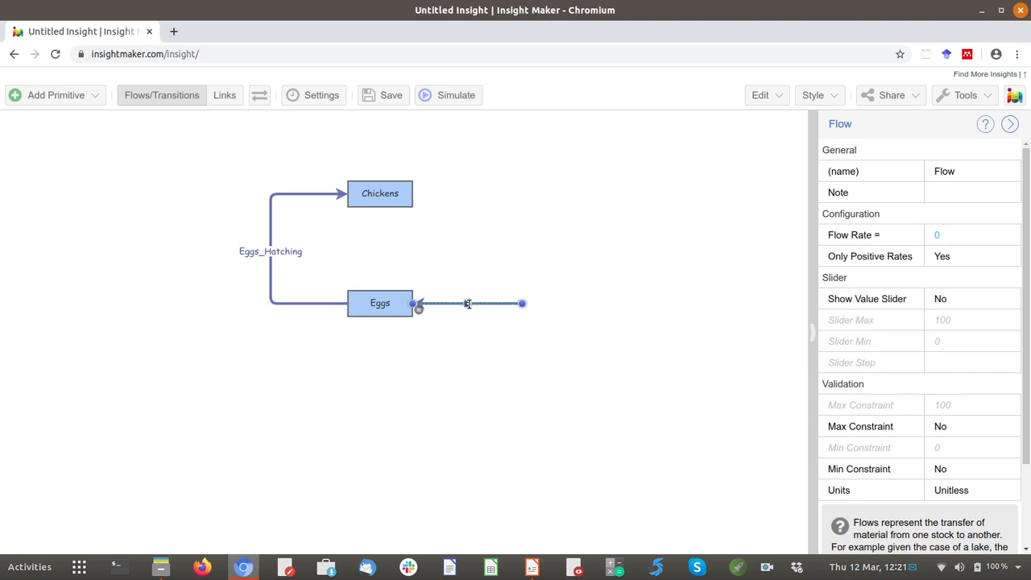
{"action": "type", "text": "_of_eggs"}
{"action": "key", "text": "Return"}
{"action": "left_click", "coordinate": [558, 394]}
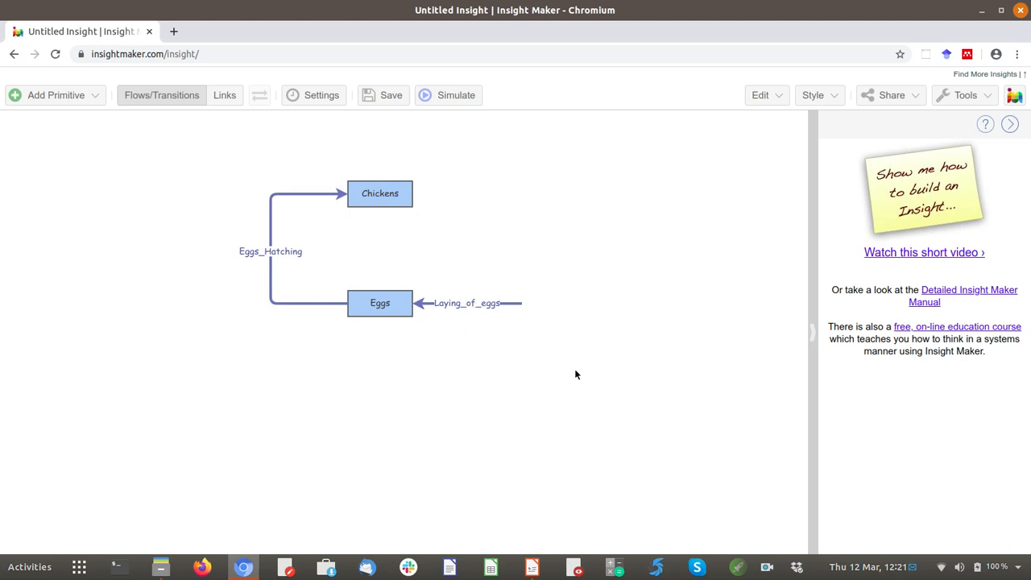
Draw a link from the Chickens stock to the Laying_of_eggs flow.
{"action": "left_click", "coordinate": [228, 96]}
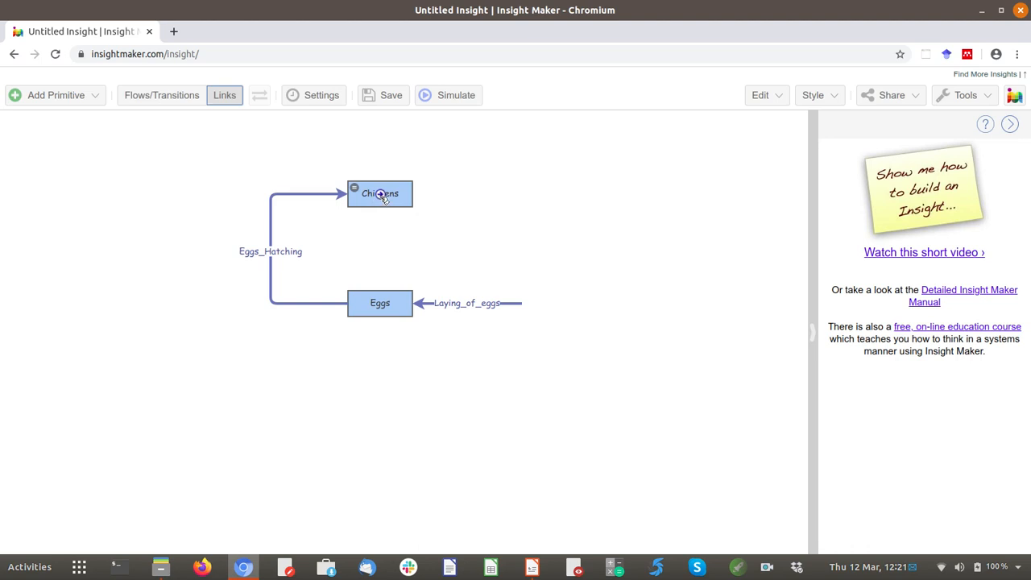
{"action": "left_click_drag", "start_coordinate": [380, 195], "coordinate": [482, 304]}
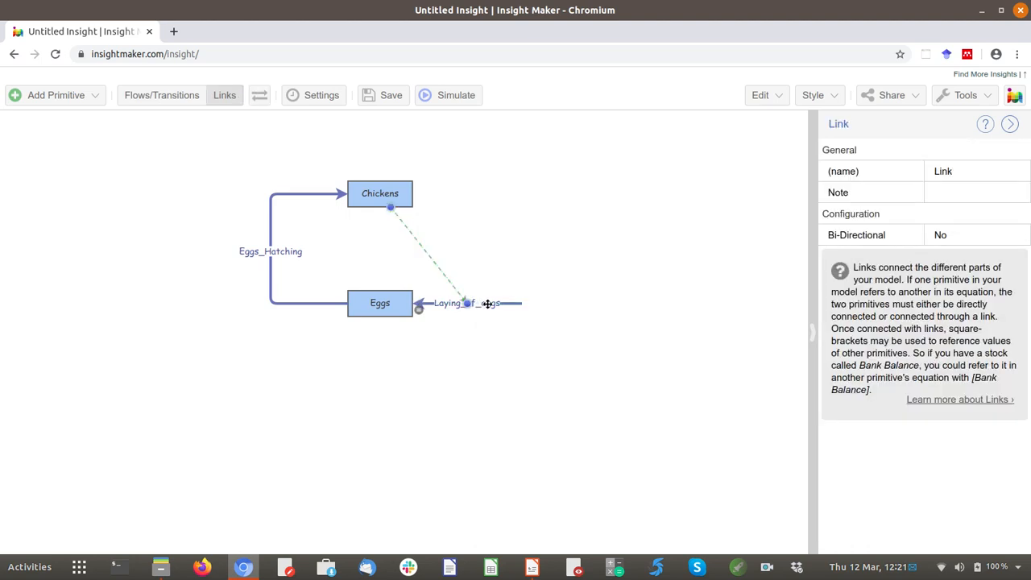
{"action": "left_click", "coordinate": [578, 339]}
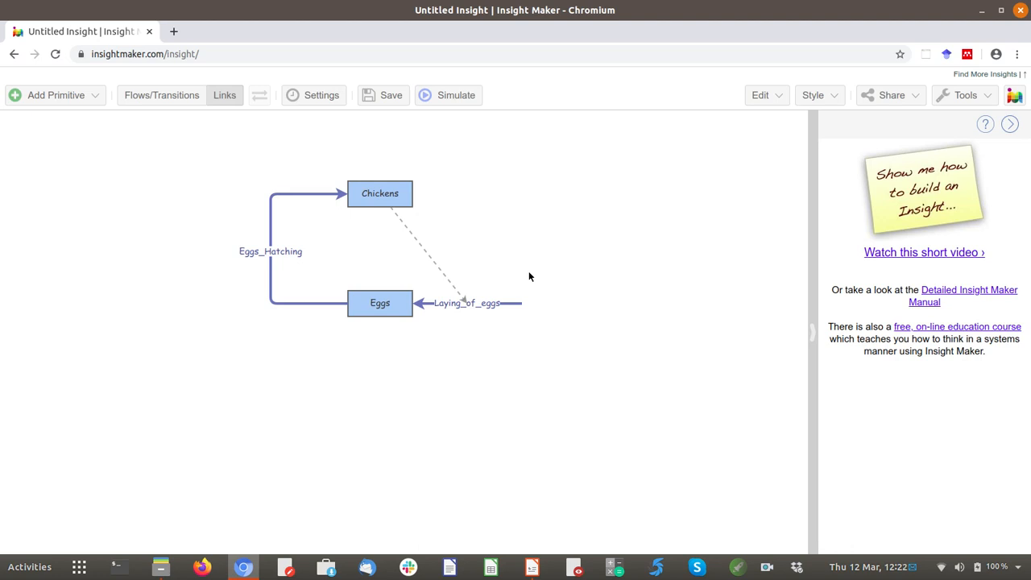
Recheck the laying rate on the Impress slide and set the Laying_of_eggs flow rate to 5*[Chickens] in Insight Maker.
{"action": "key", "text": "alt+Tab"}
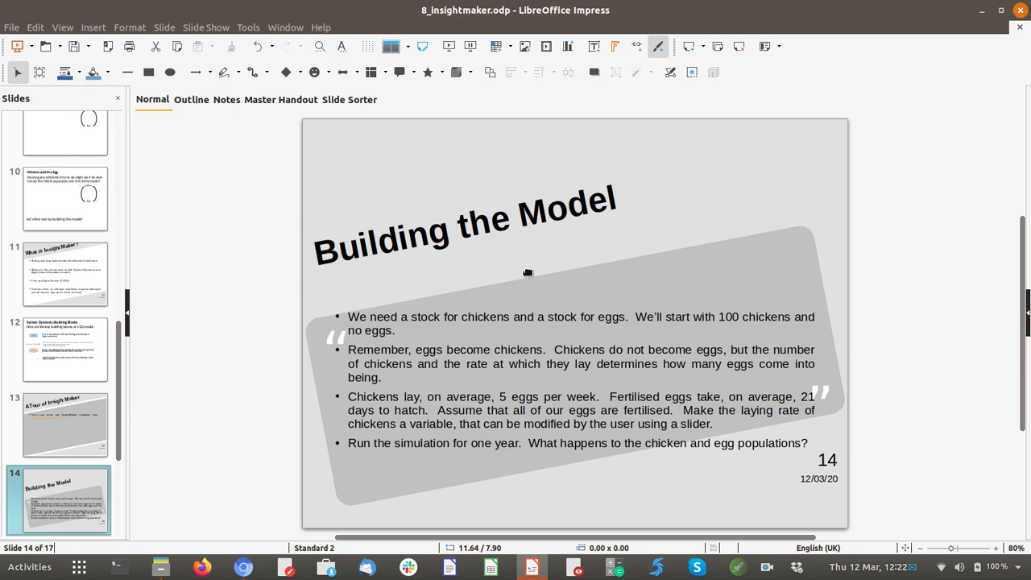
{"action": "key", "text": "alt+Tab"}
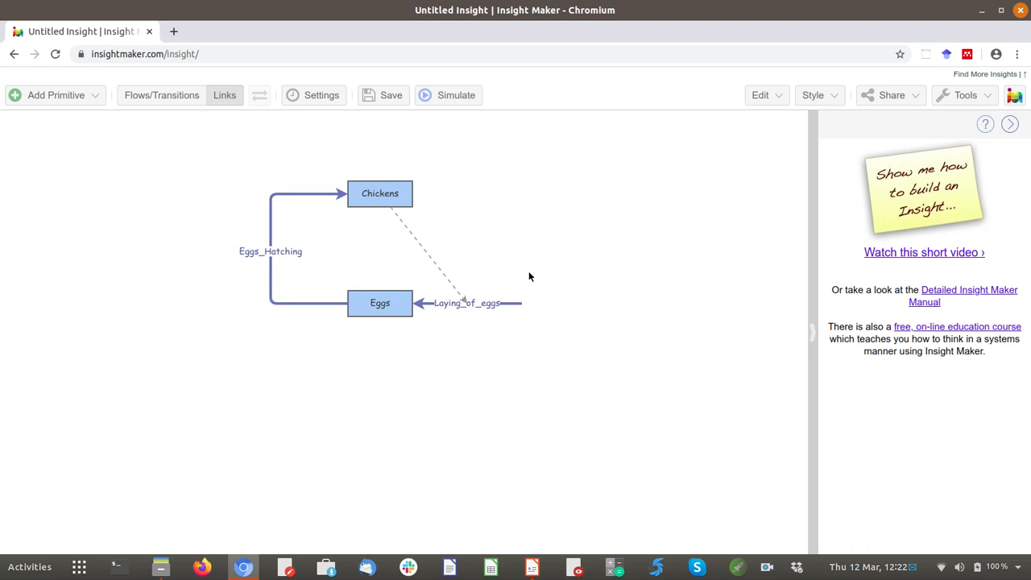
{"action": "left_click", "coordinate": [483, 303]}
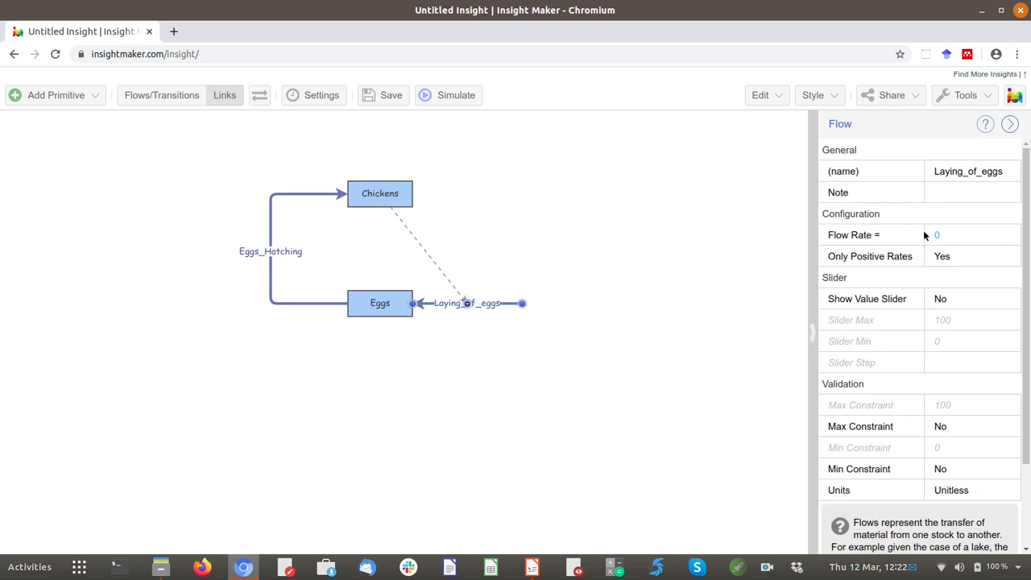
{"action": "left_click", "coordinate": [991, 238]}
{"action": "left_click", "coordinate": [1019, 236]}
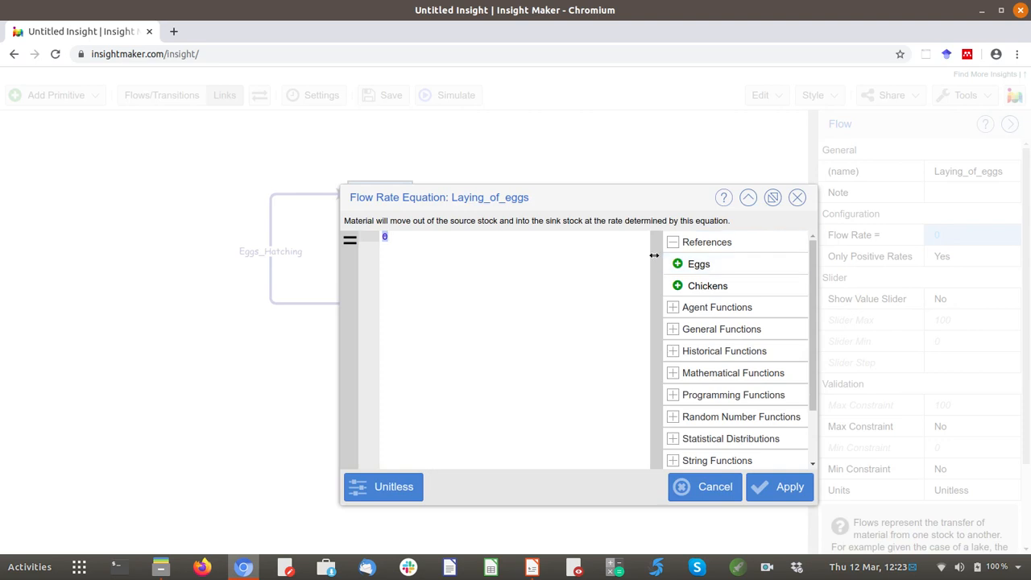
{"action": "key", "text": "BackSpace"}
{"action": "type", "text": "5"}
{"action": "type", "text": "*"}
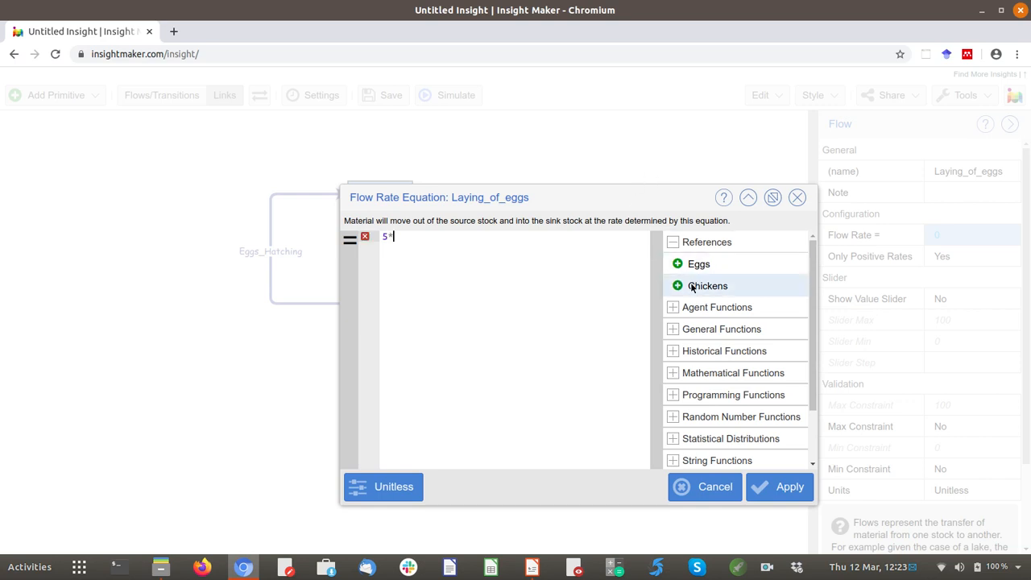
{"action": "left_click", "coordinate": [692, 287]}
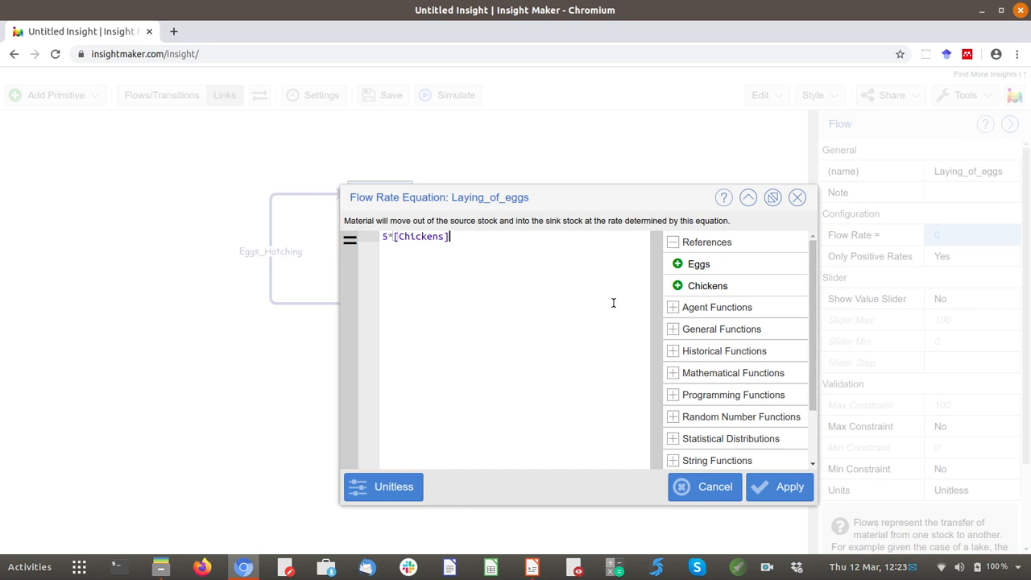
{"action": "left_click", "coordinate": [768, 489]}
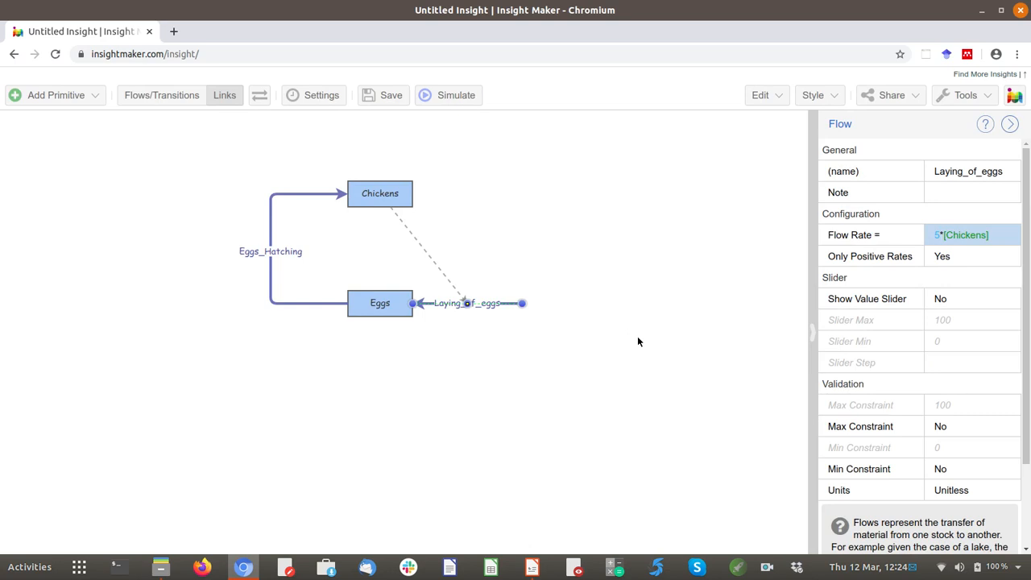
Review the settings of the Chickens and Eggs stocks and both flows, and run the simulation.
{"action": "left_click", "coordinate": [379, 194]}
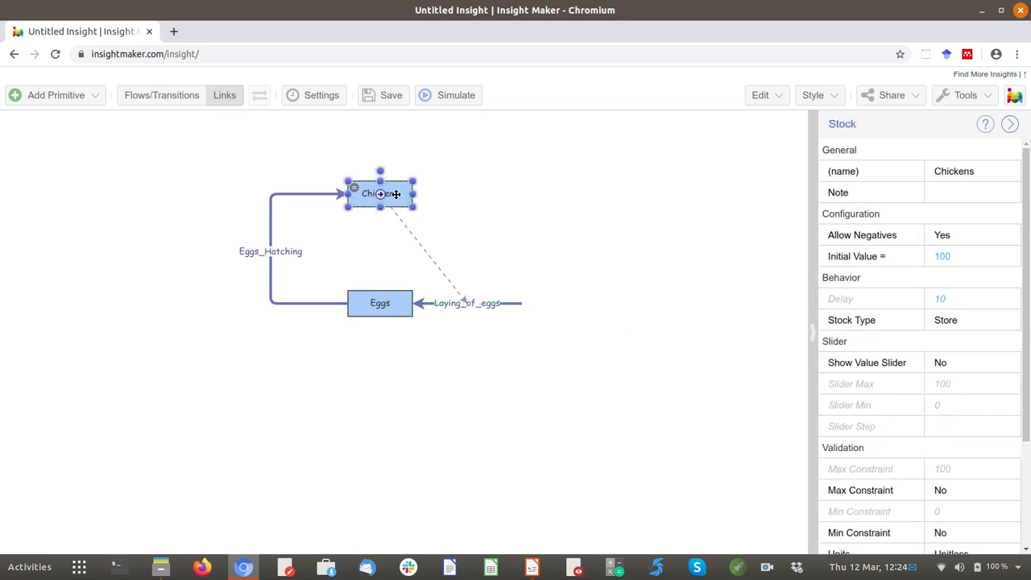
{"action": "left_click", "coordinate": [392, 314]}
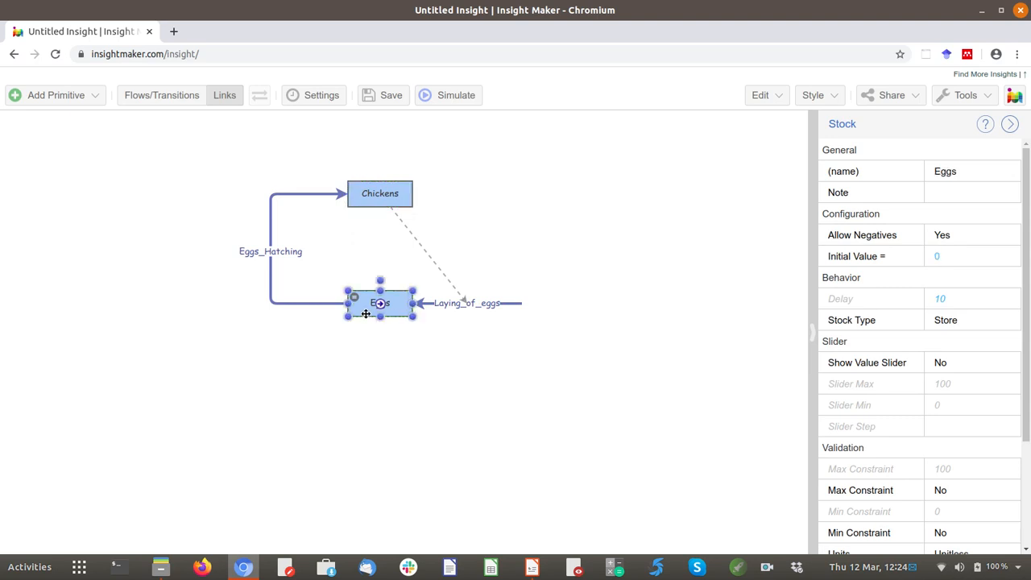
{"action": "left_click", "coordinate": [295, 302]}
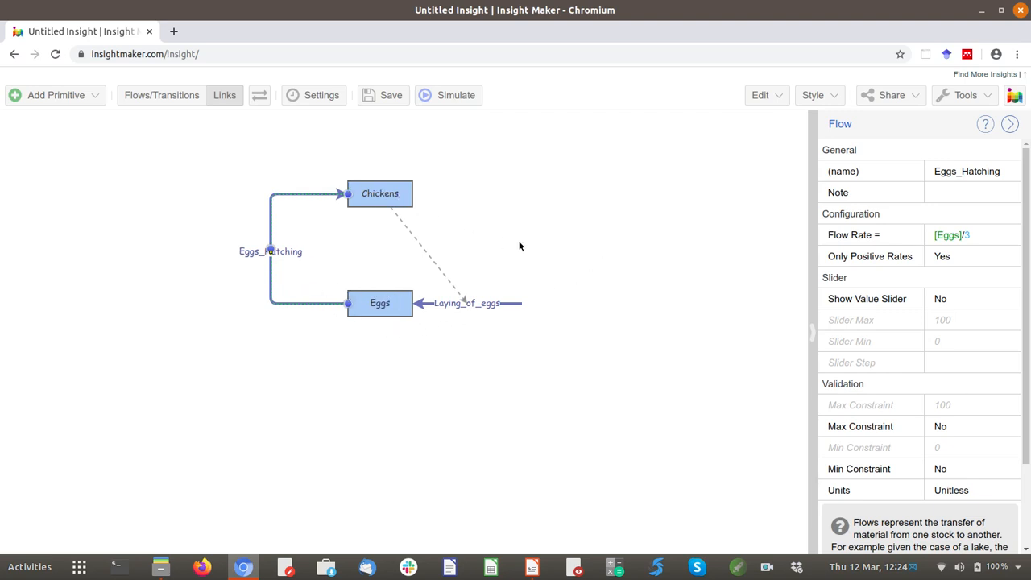
{"action": "left_click", "coordinate": [466, 303]}
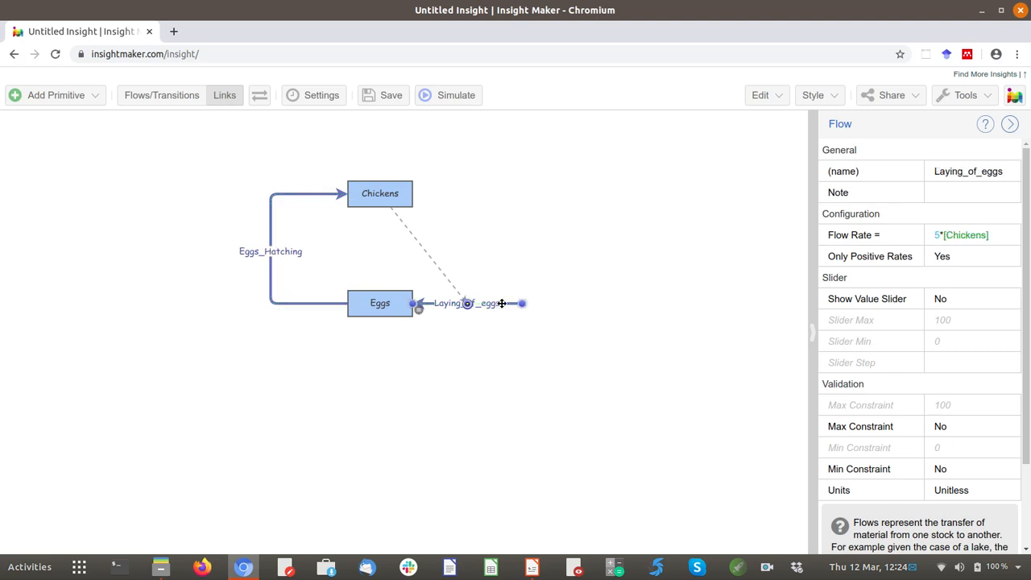
{"action": "left_click", "coordinate": [639, 326]}
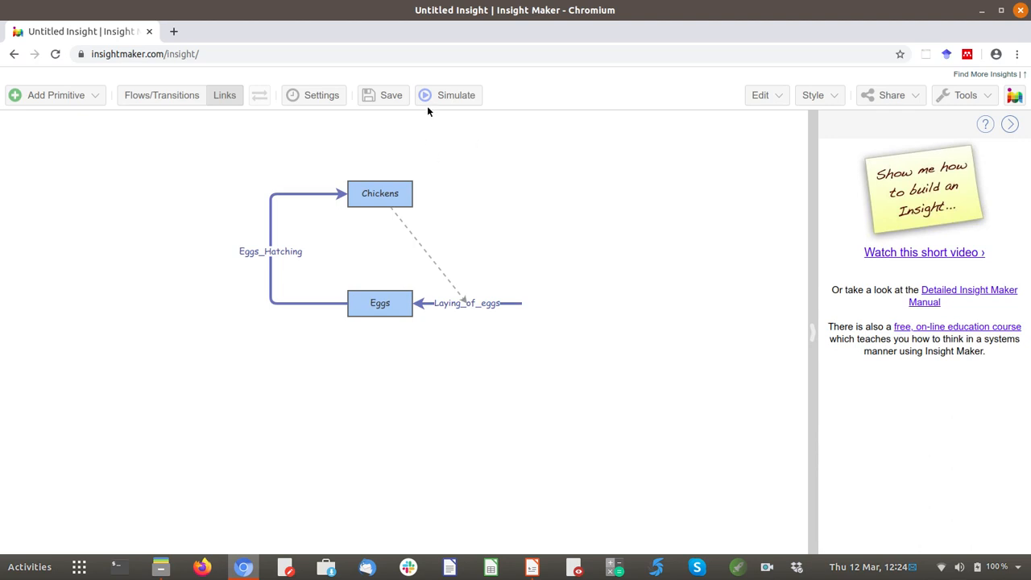
{"action": "left_click", "coordinate": [448, 97]}
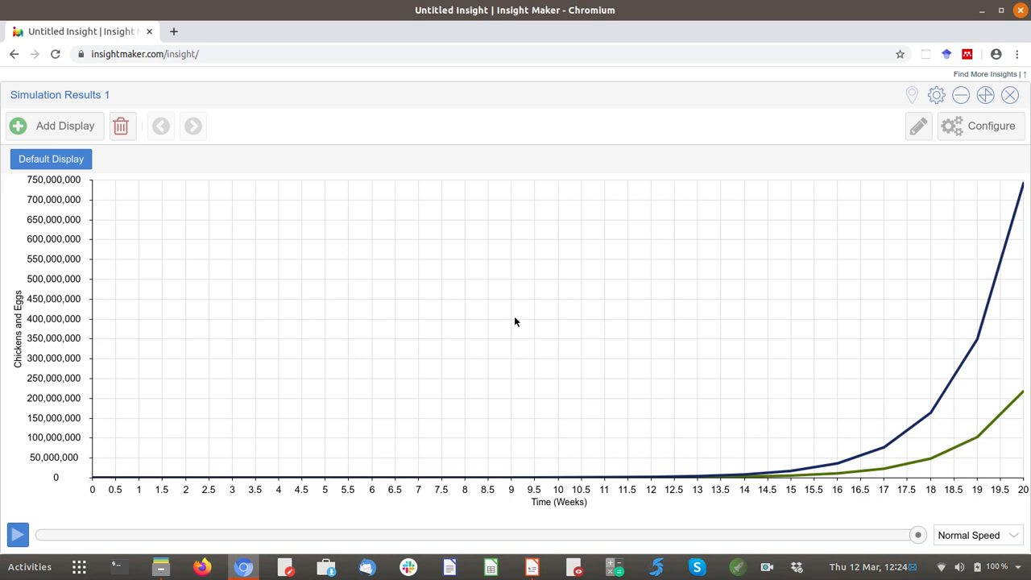
Examine the Chickens and Eggs curves over the 20-week simulation and close the results.
{"action": "mouse_move", "coordinate": [939, 401]}
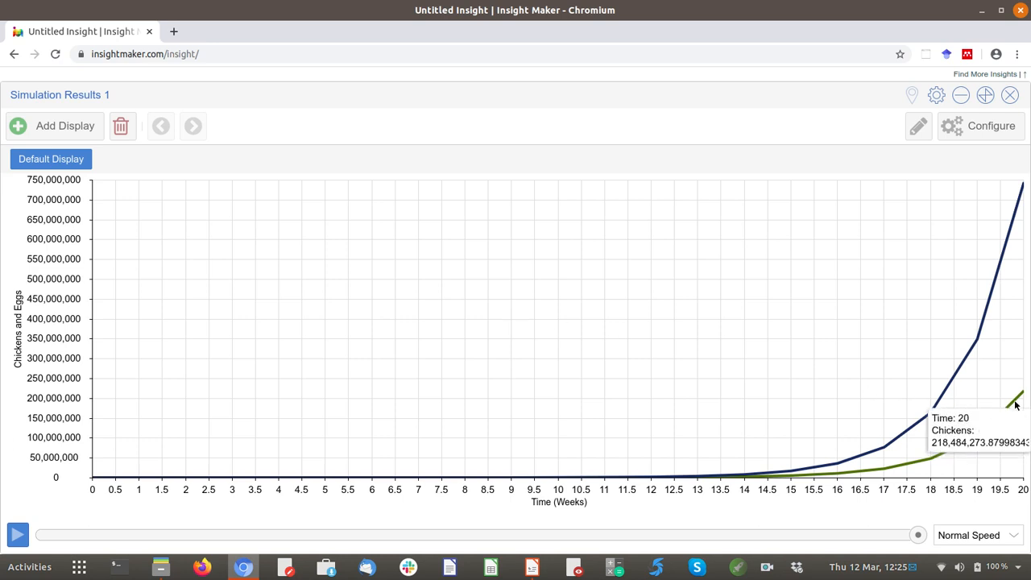
{"action": "mouse_move", "coordinate": [983, 437]}
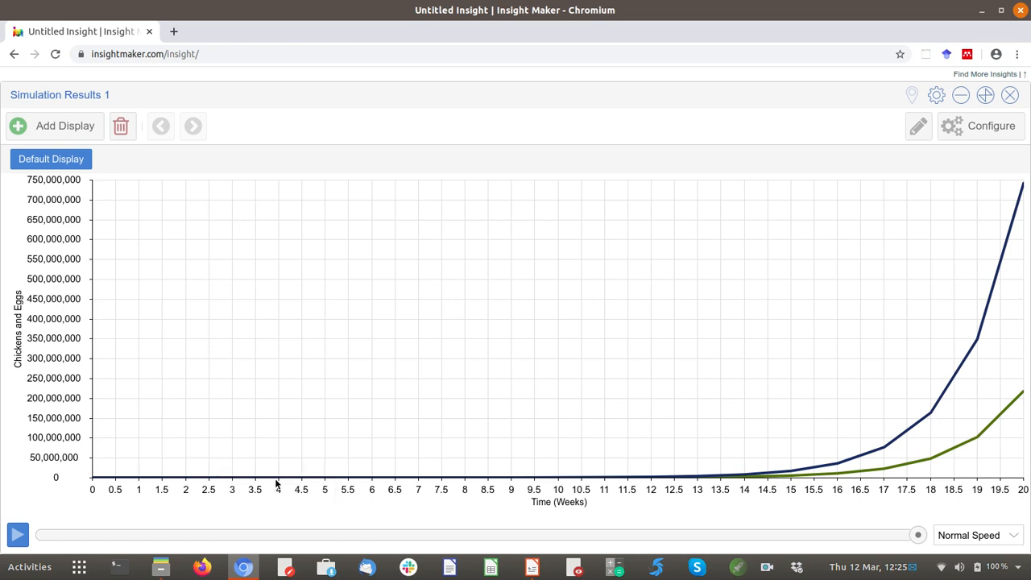
{"action": "mouse_move", "coordinate": [280, 481]}
{"action": "mouse_move", "coordinate": [324, 478]}
{"action": "mouse_move", "coordinate": [790, 481]}
{"action": "mouse_move", "coordinate": [1017, 403]}
{"action": "left_click", "coordinate": [1010, 98]}
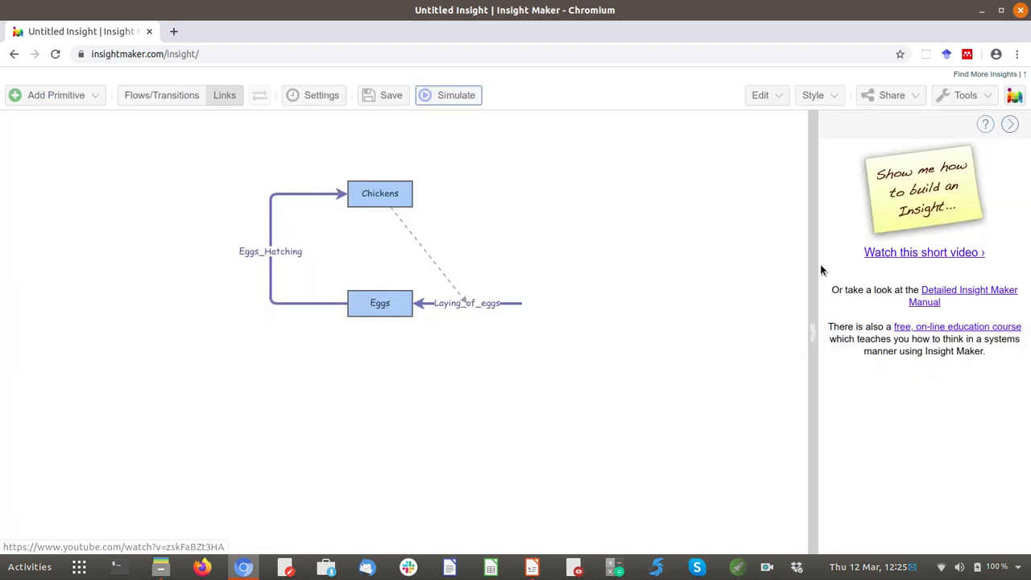
Recheck the simulation period on the Building the Model slide in Impress and return to Insight Maker.
{"action": "key", "text": "alt+Tab"}
{"action": "scroll", "coordinate": [46, 444], "scroll_direction": "down", "scroll_amount": 2}
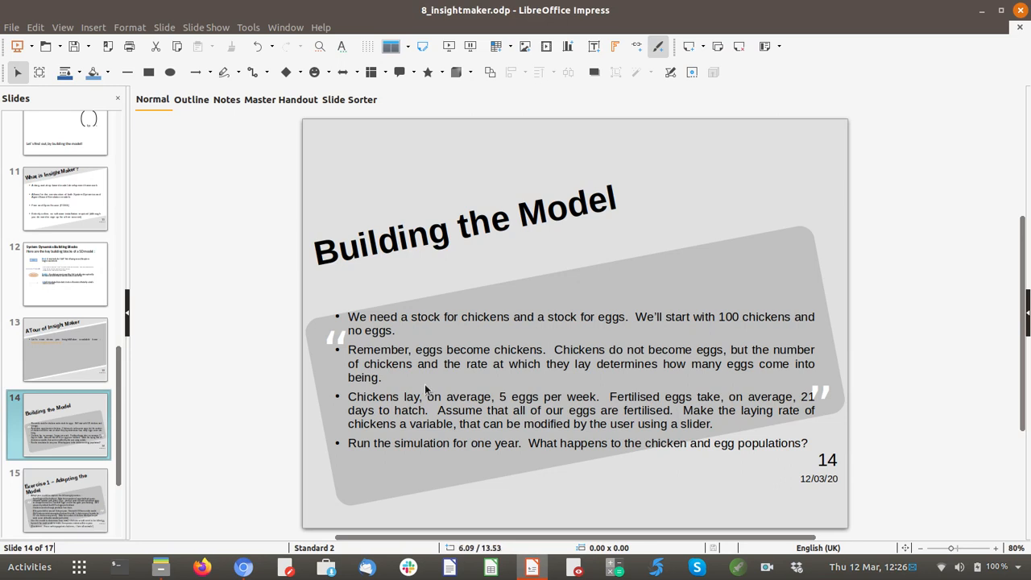
{"action": "key", "text": "alt+Tab"}
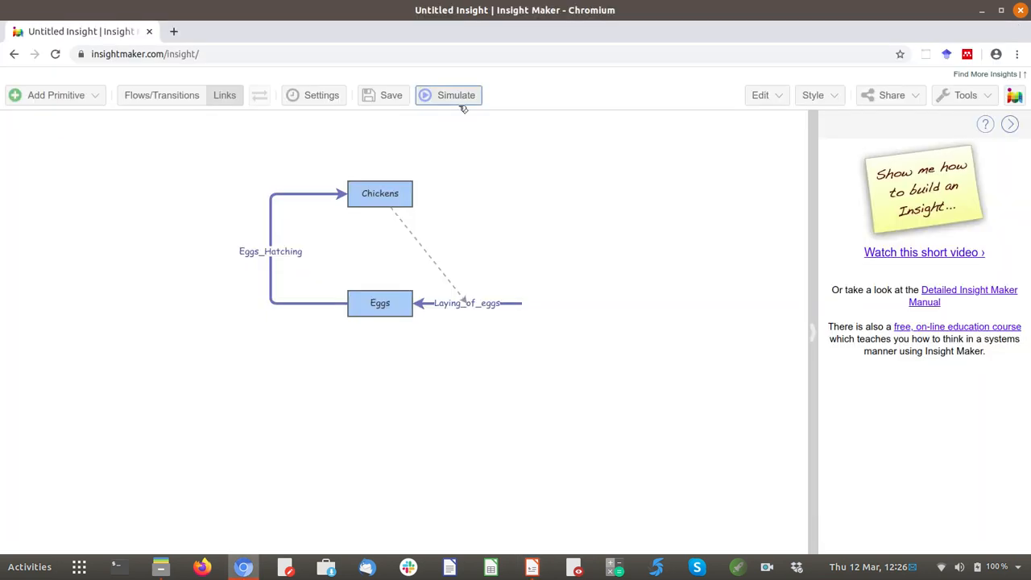
Set the simulation length to 52 weeks and run the simulation.
{"action": "left_click", "coordinate": [308, 95]}
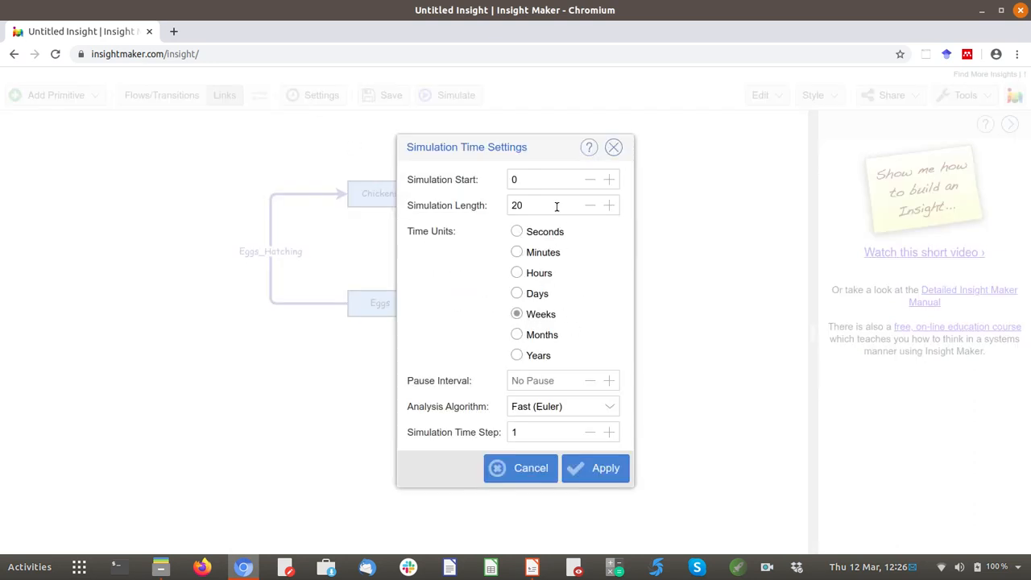
{"action": "left_click", "coordinate": [536, 205]}
{"action": "key", "text": "BackSpace"}
{"action": "key", "text": "BackSpace"}
{"action": "type", "text": "52"}
{"action": "left_click", "coordinate": [587, 475]}
{"action": "left_click", "coordinate": [433, 99]}
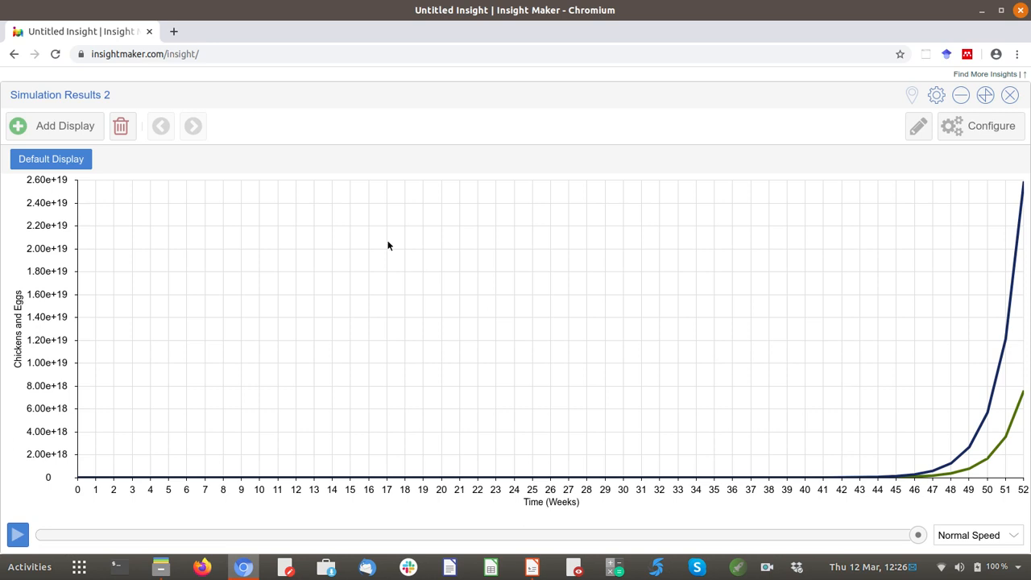
Add a Table display to the simulation results without selecting any data.
{"action": "left_click", "coordinate": [57, 127]}
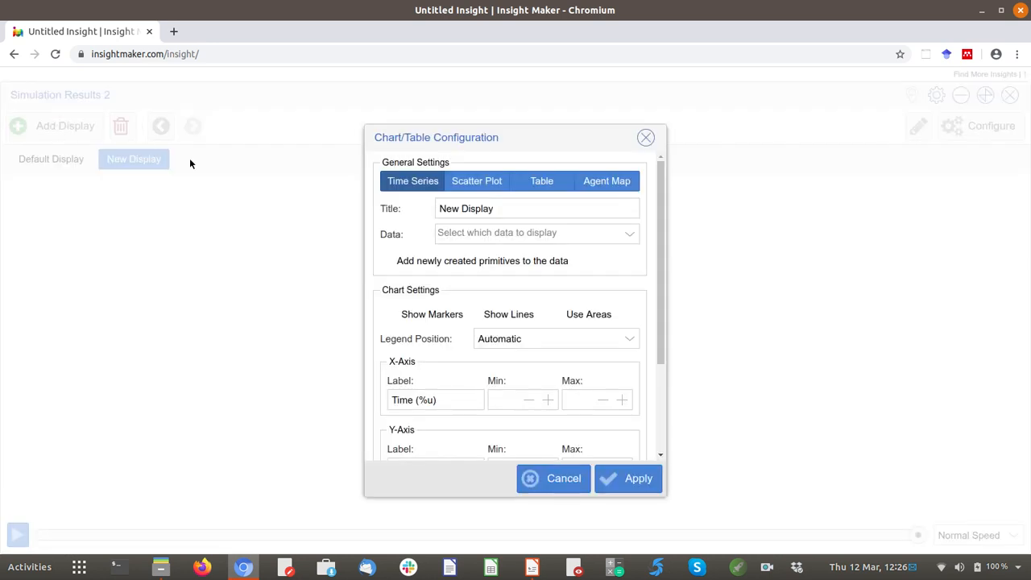
{"action": "left_click", "coordinate": [541, 190]}
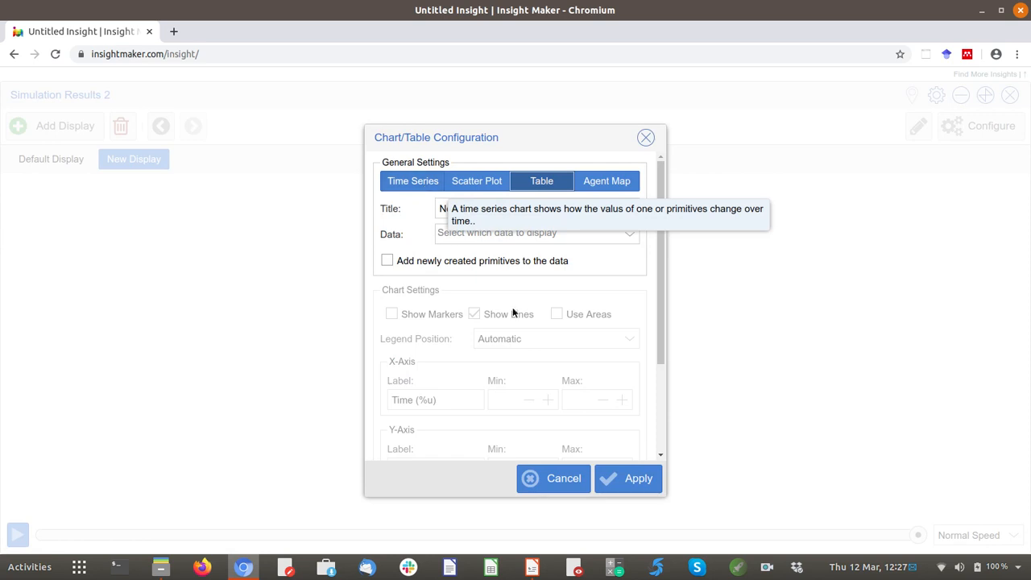
{"action": "left_click", "coordinate": [623, 480]}
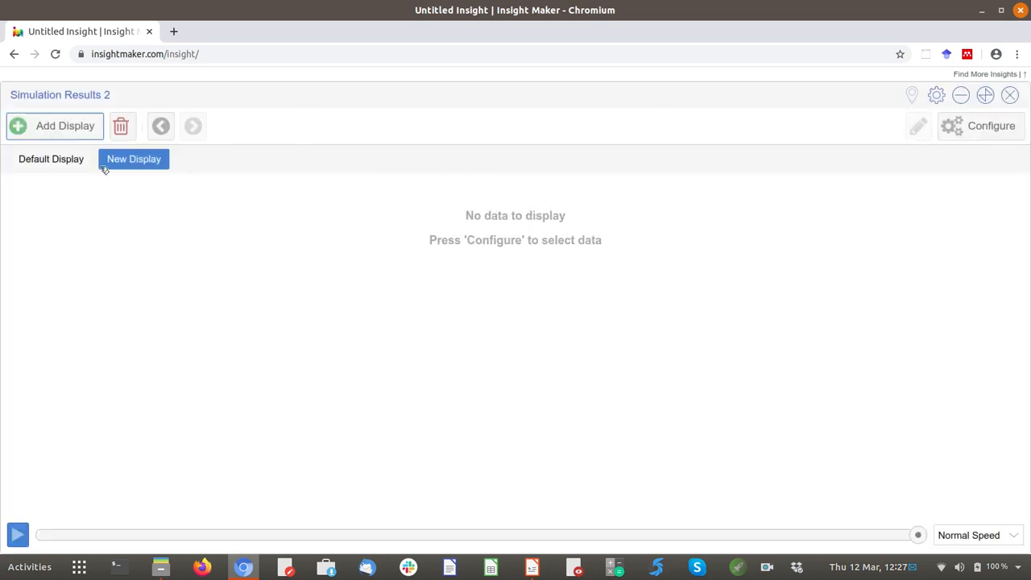
Add another Table display to the simulation results, showing the Chickens and Eggs data.
{"action": "left_click", "coordinate": [80, 134]}
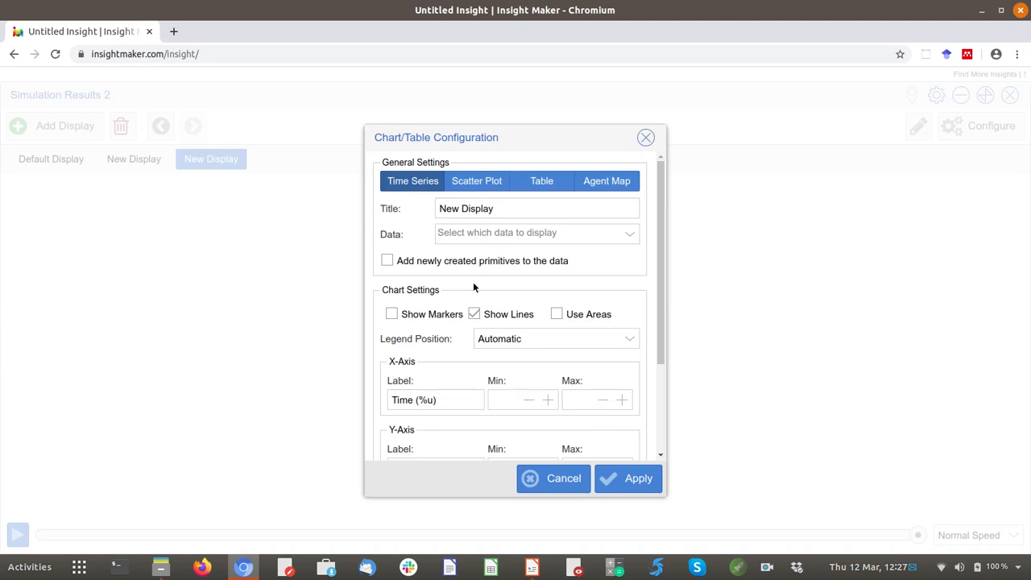
{"action": "left_click", "coordinate": [533, 178]}
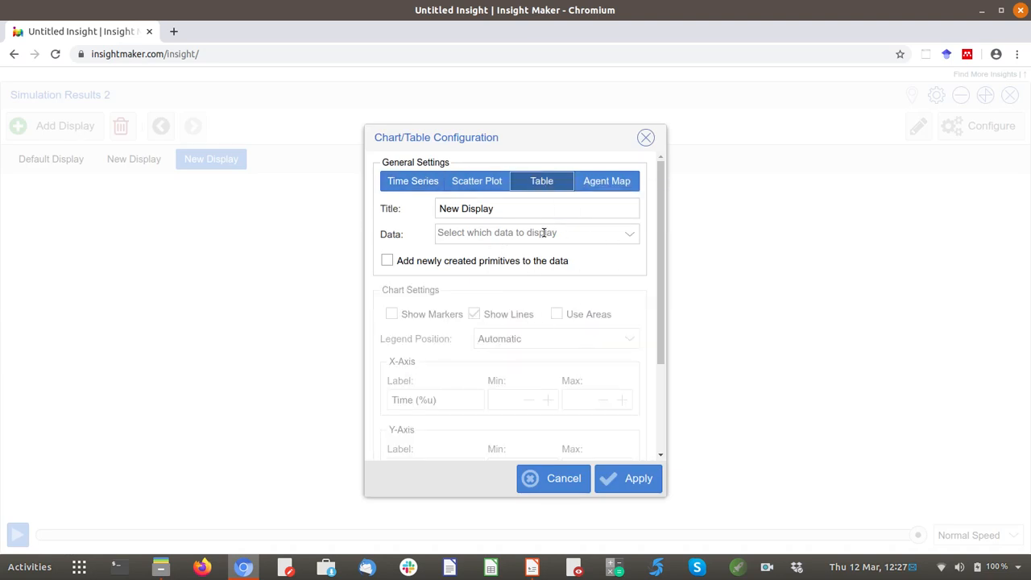
{"action": "left_click", "coordinate": [630, 236]}
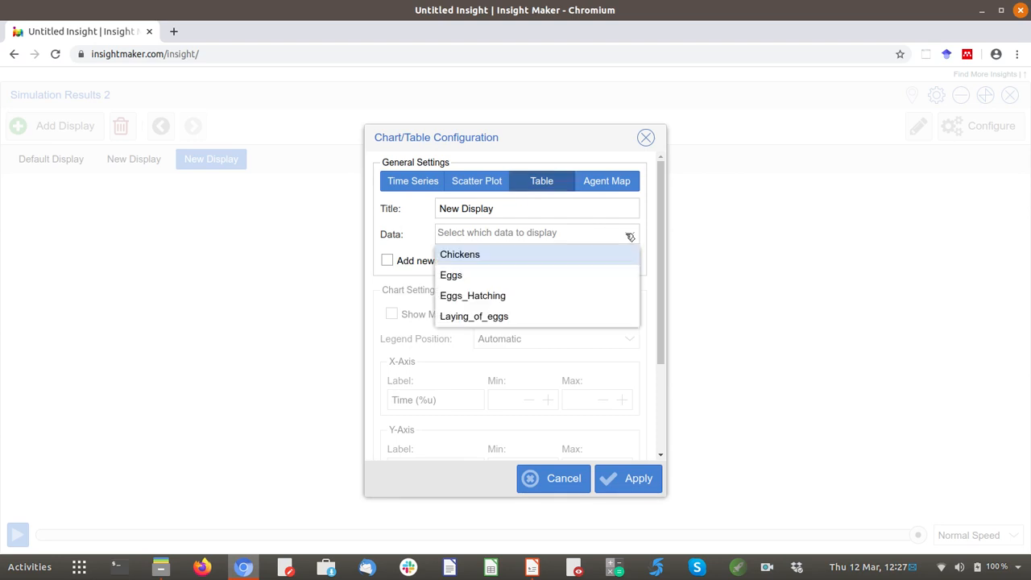
{"action": "left_click", "coordinate": [545, 256]}
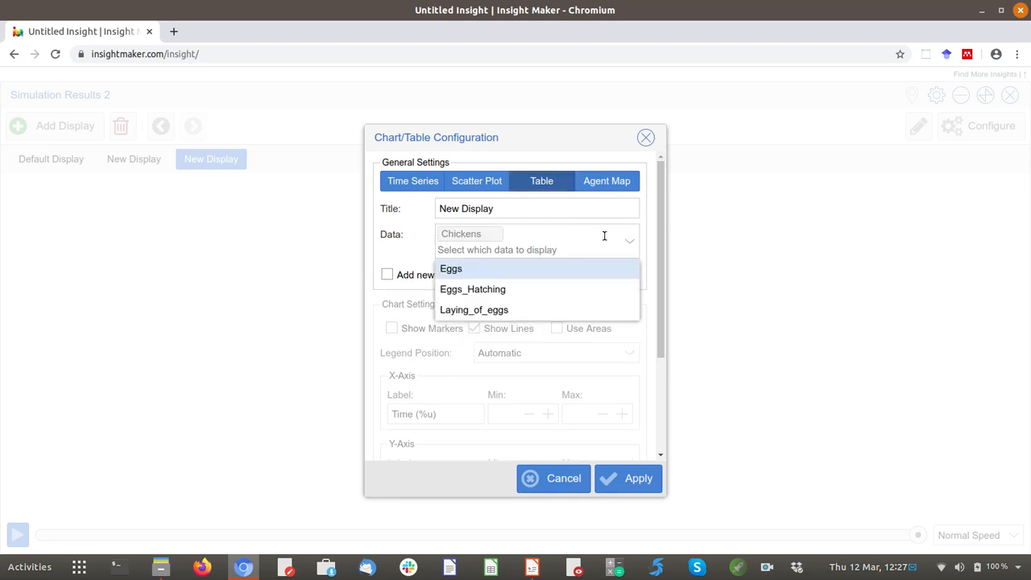
{"action": "left_click", "coordinate": [490, 269]}
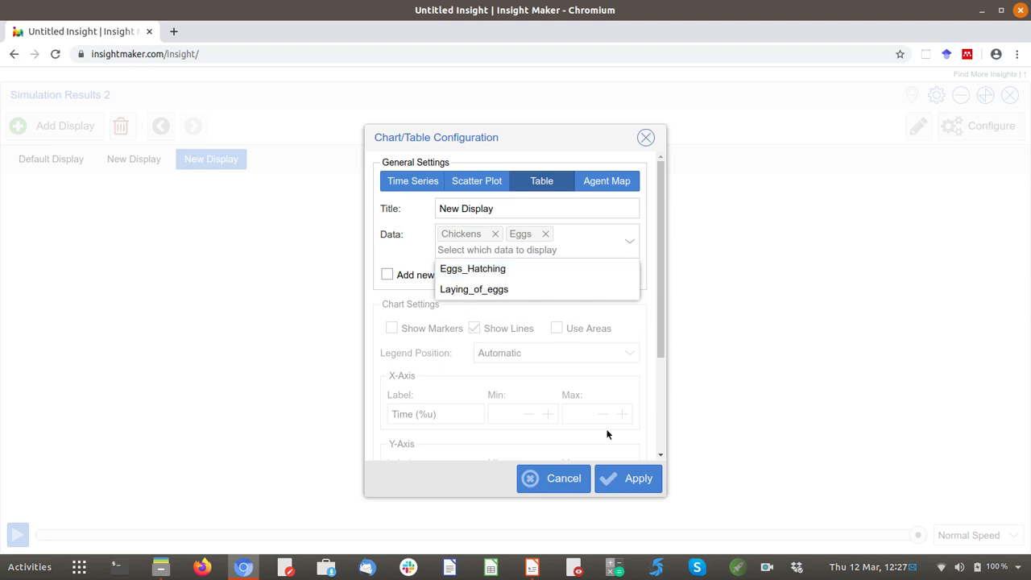
{"action": "left_click", "coordinate": [624, 481]}
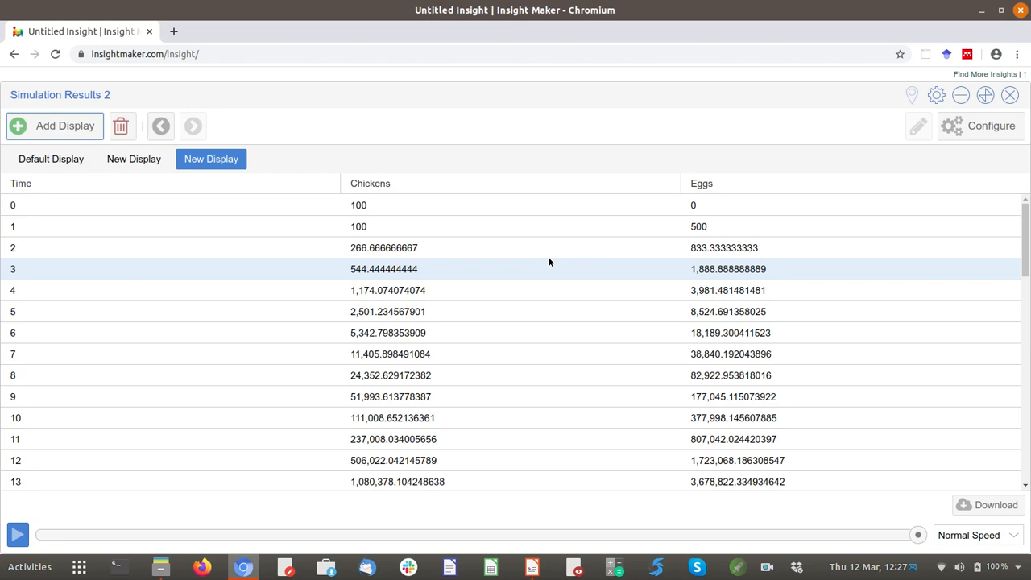
Examine the weekly Chickens and Eggs values through the whole table, up to week 52.
{"action": "scroll", "coordinate": [551, 367], "scroll_direction": "down", "scroll_amount": 5}
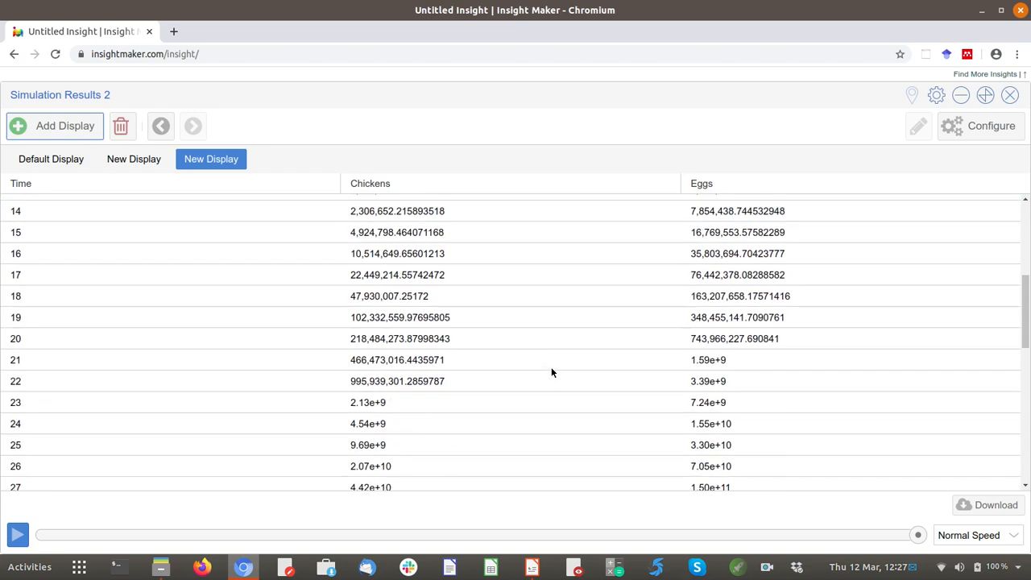
{"action": "scroll", "coordinate": [552, 372], "scroll_direction": "down", "scroll_amount": 7}
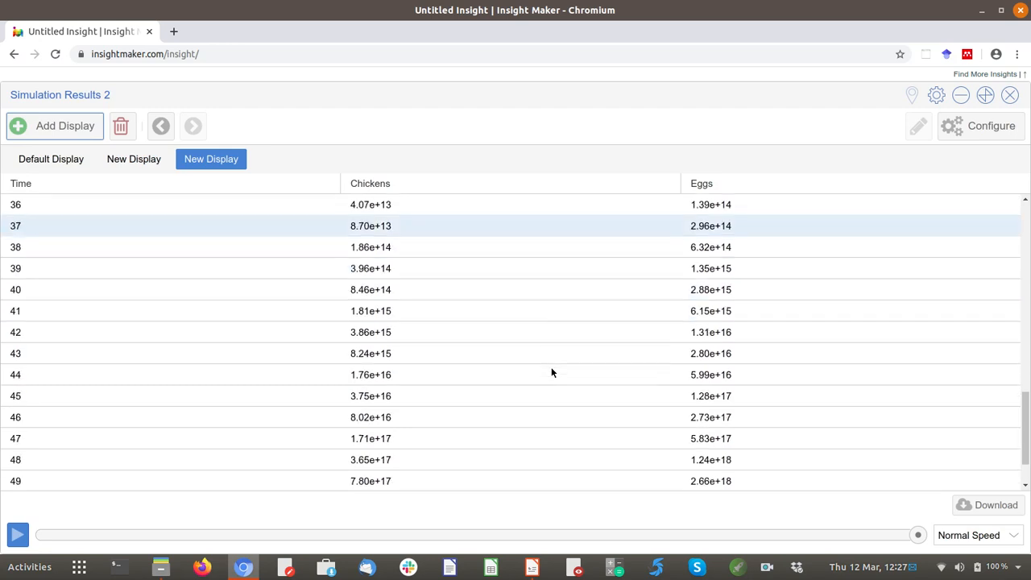
{"action": "scroll", "coordinate": [552, 373], "scroll_direction": "up", "scroll_amount": 7}
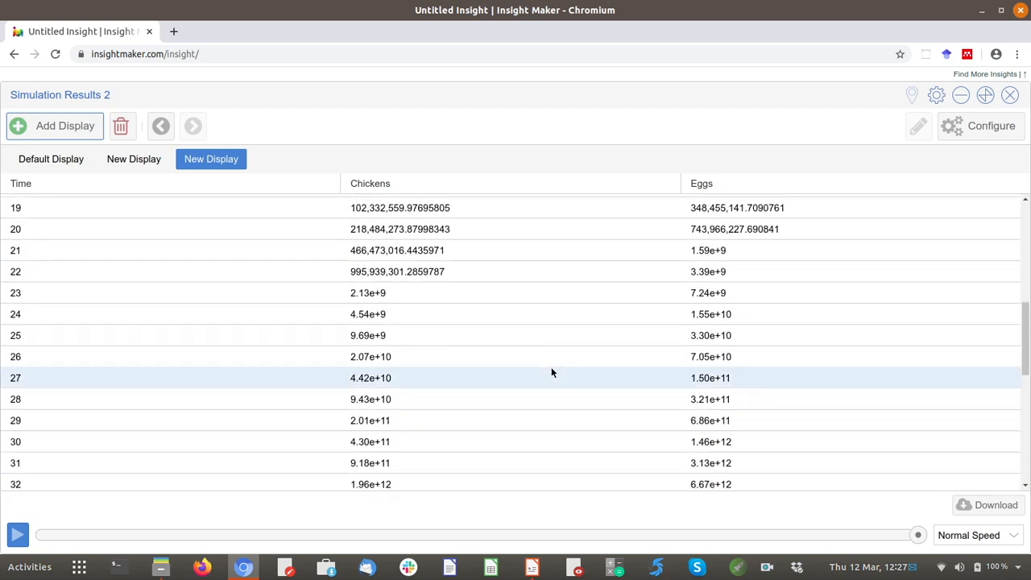
{"action": "scroll", "coordinate": [444, 427], "scroll_direction": "down", "scroll_amount": 7}
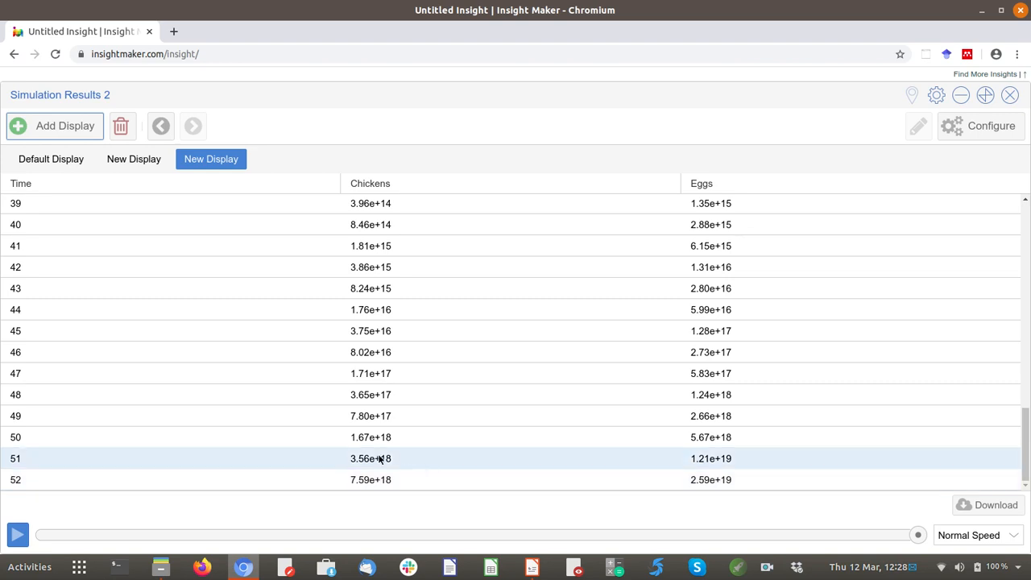
{"action": "scroll", "coordinate": [458, 464], "scroll_direction": "up", "scroll_amount": 9}
{"action": "scroll", "coordinate": [458, 463], "scroll_direction": "up", "scroll_amount": 2}
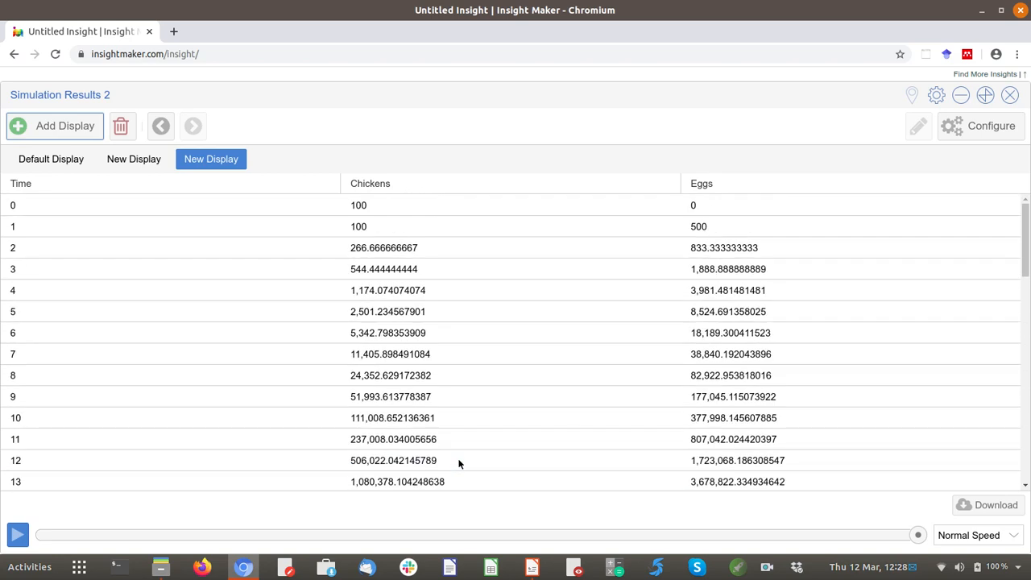
Add a Time Series display that plots only Chickens.
{"action": "left_click", "coordinate": [93, 138]}
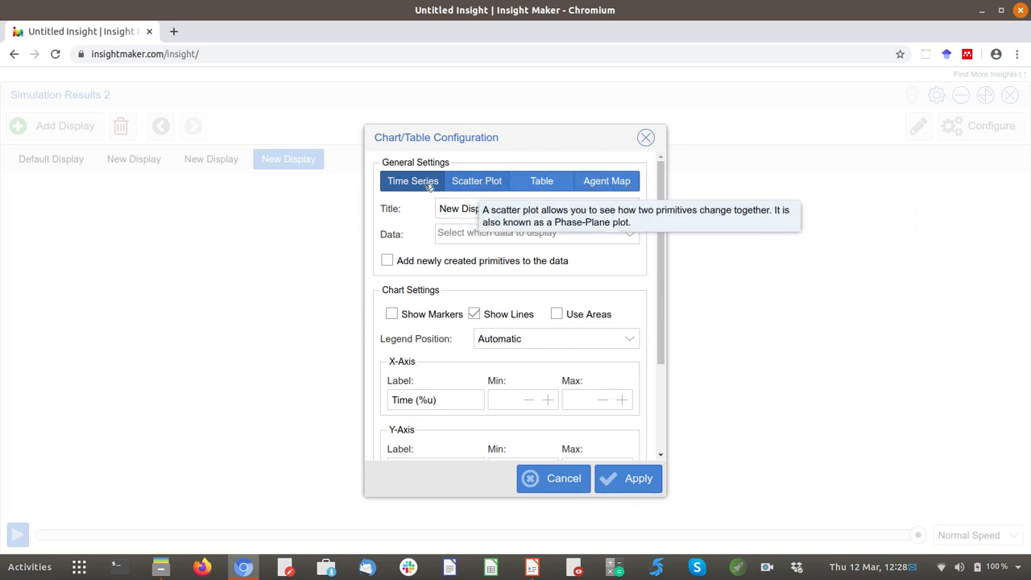
{"action": "left_click", "coordinate": [624, 242]}
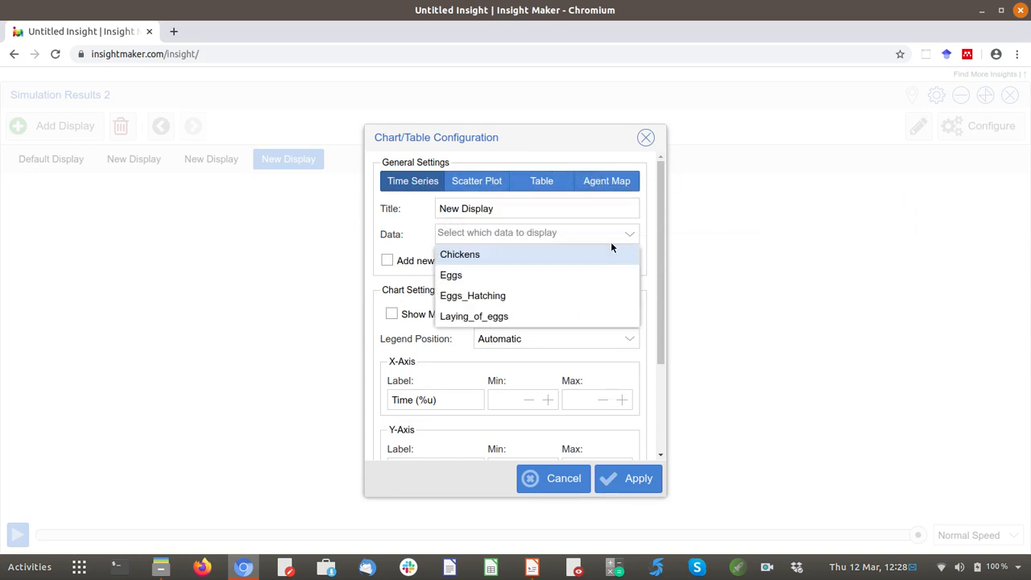
{"action": "left_click", "coordinate": [501, 258]}
{"action": "left_click", "coordinate": [616, 478]}
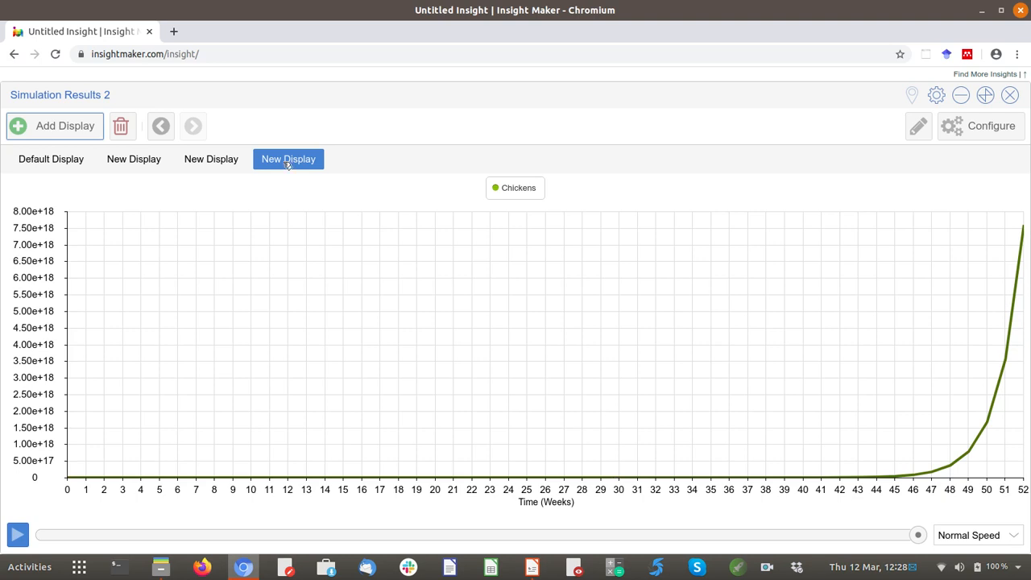
Add one more results display and leave its configuration without choosing any data.
{"action": "left_click", "coordinate": [81, 125]}
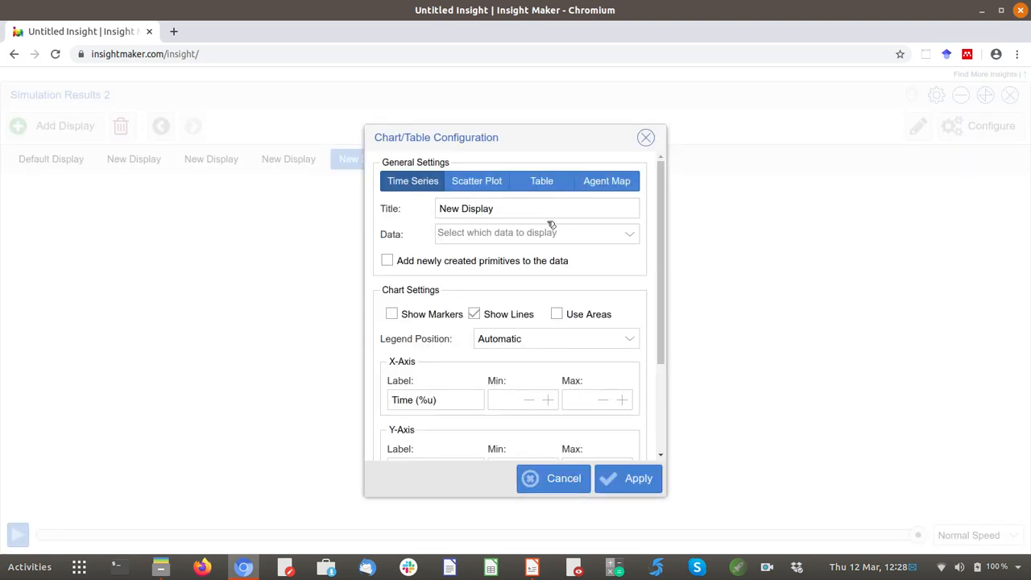
{"action": "left_click", "coordinate": [500, 216]}
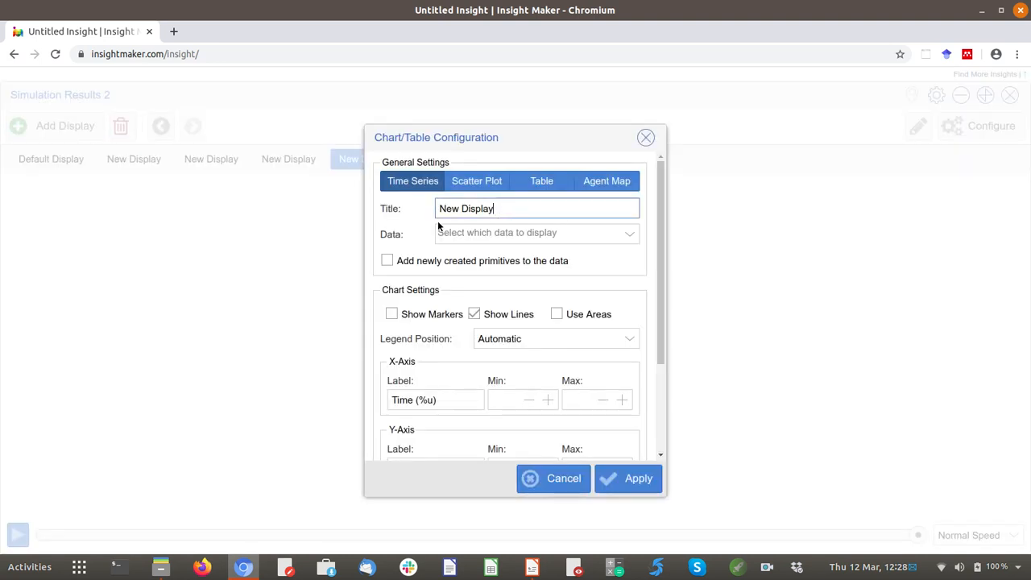
{"action": "left_click", "coordinate": [557, 479]}
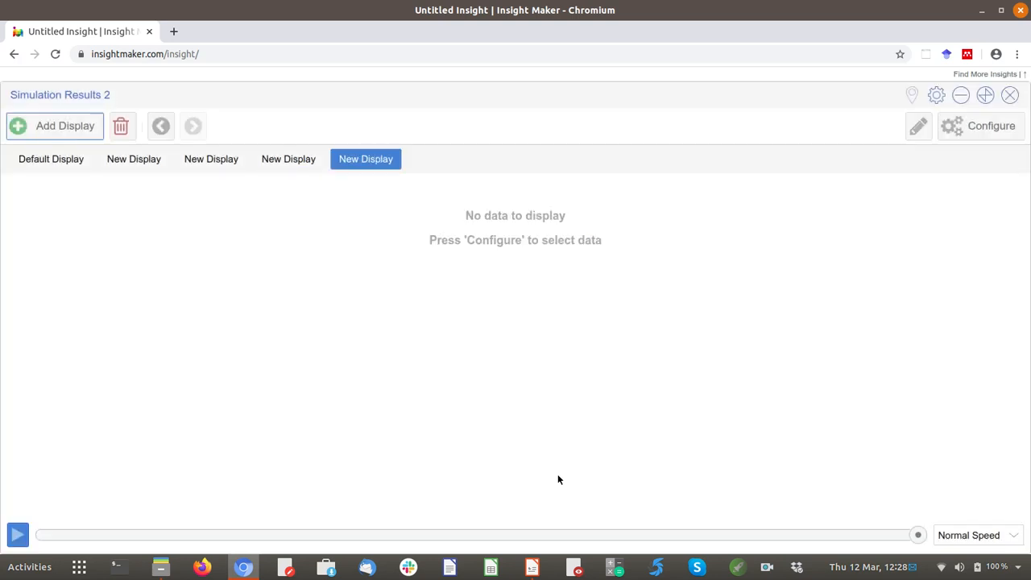
Delete the last empty display and the Chickens Time Series display from the simulation results.
{"action": "left_click", "coordinate": [122, 131]}
{"action": "left_click", "coordinate": [487, 343]}
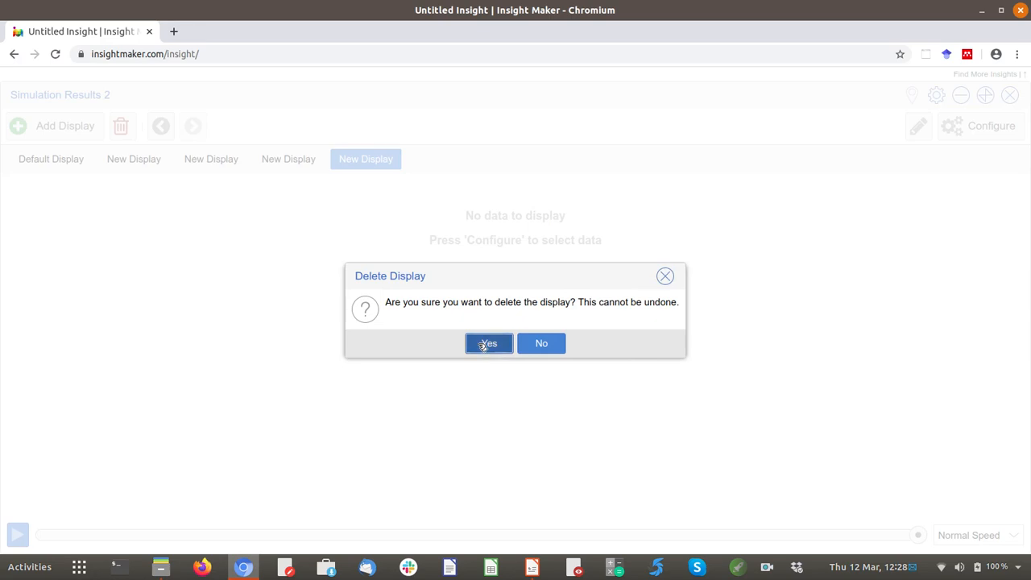
{"action": "left_click", "coordinate": [132, 134]}
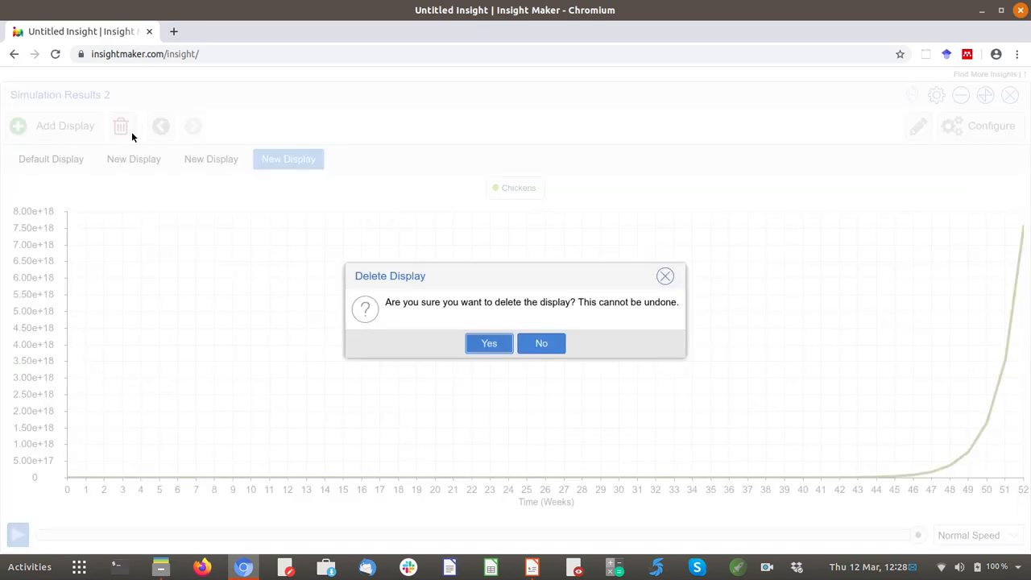
{"action": "left_click", "coordinate": [489, 344]}
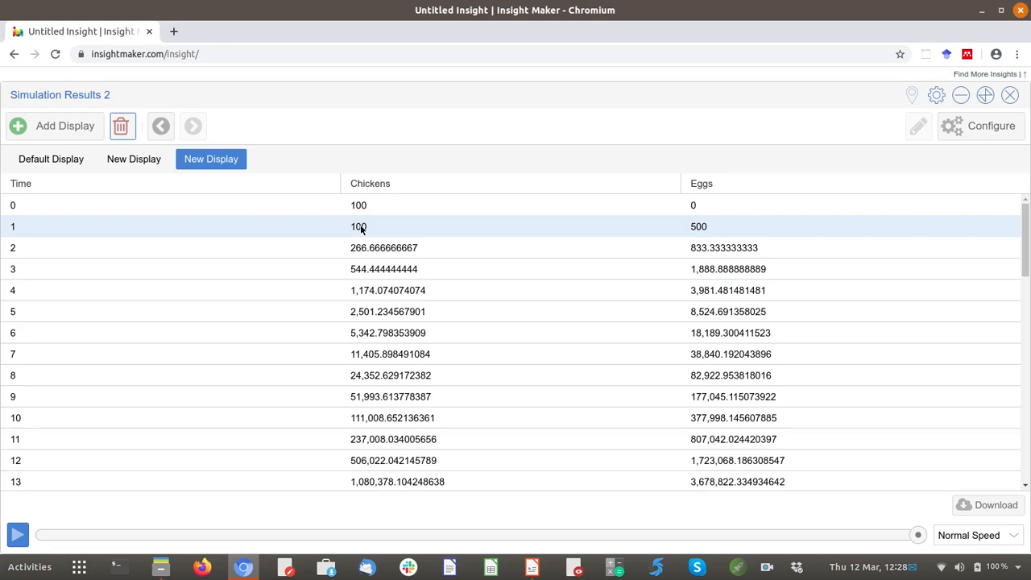
Switch to the Impress presentation and read slide 15, Exercise 1 – Adapting the Model.
{"action": "mouse_move", "coordinate": [530, 572]}
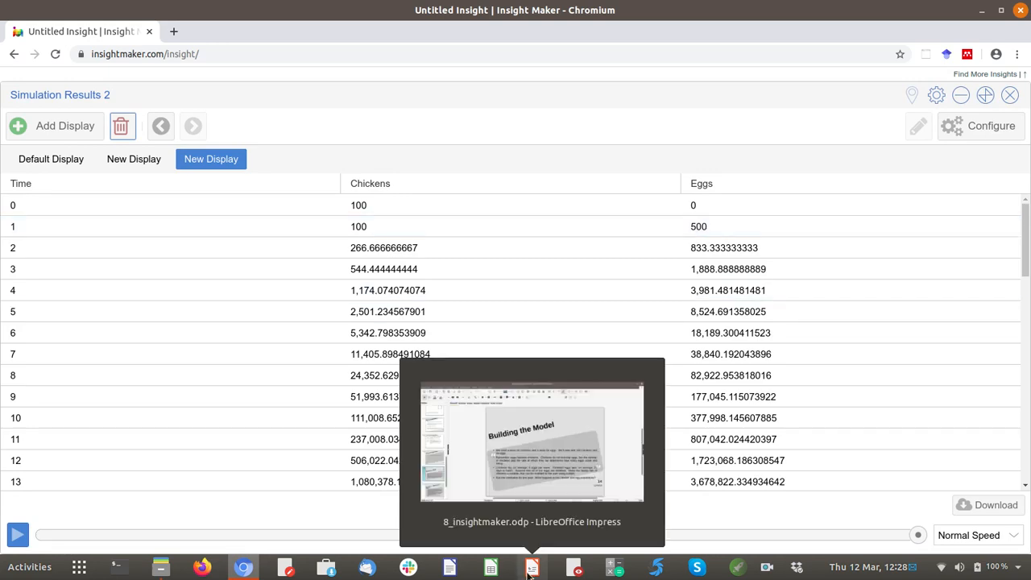
{"action": "left_click", "coordinate": [532, 444]}
{"action": "left_click", "coordinate": [65, 484]}
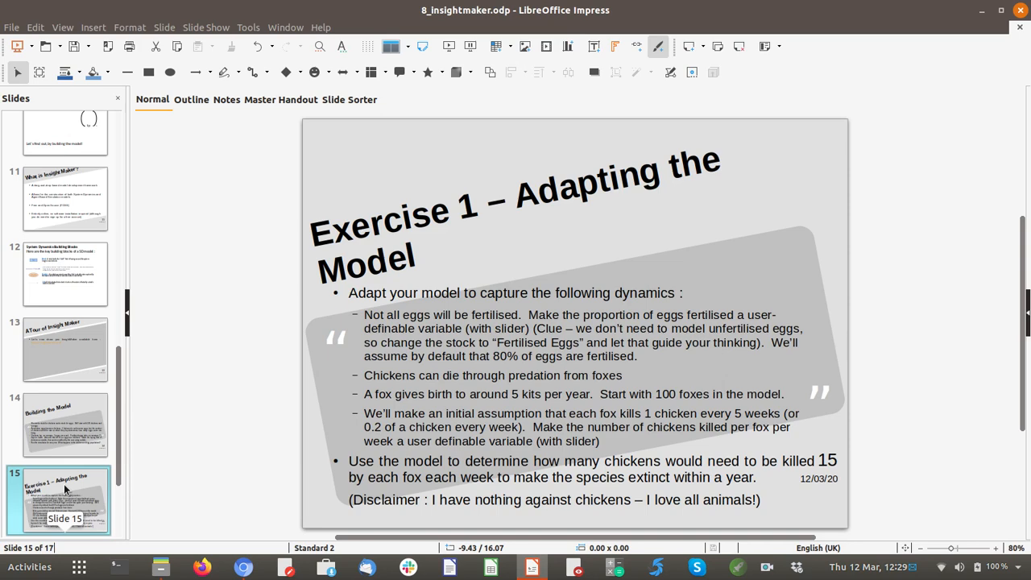
Return to Insight Maker, close the simulation results and add a new variable beside the Chickens stock.
{"action": "key", "text": "alt+Tab"}
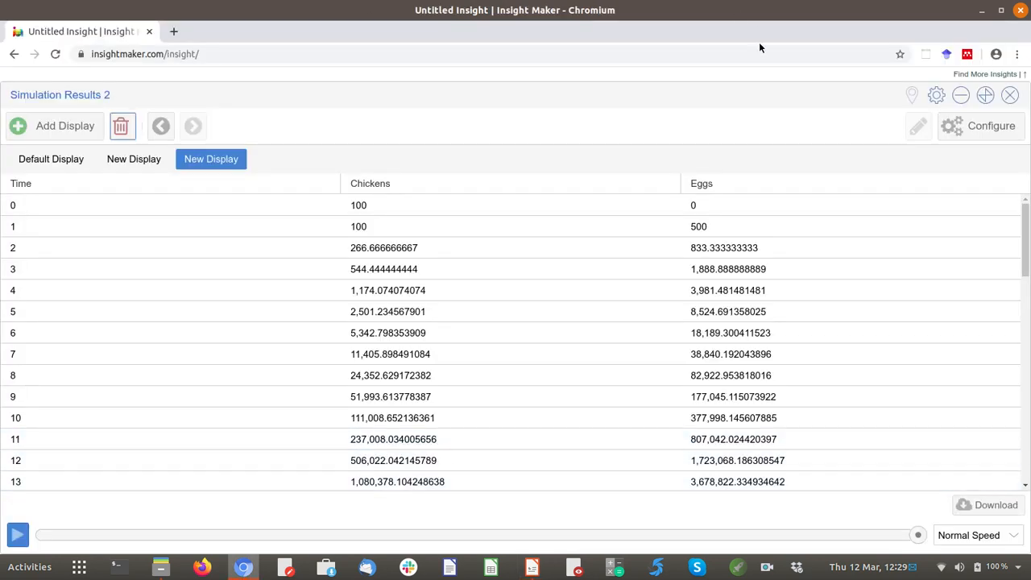
{"action": "left_click", "coordinate": [1011, 95]}
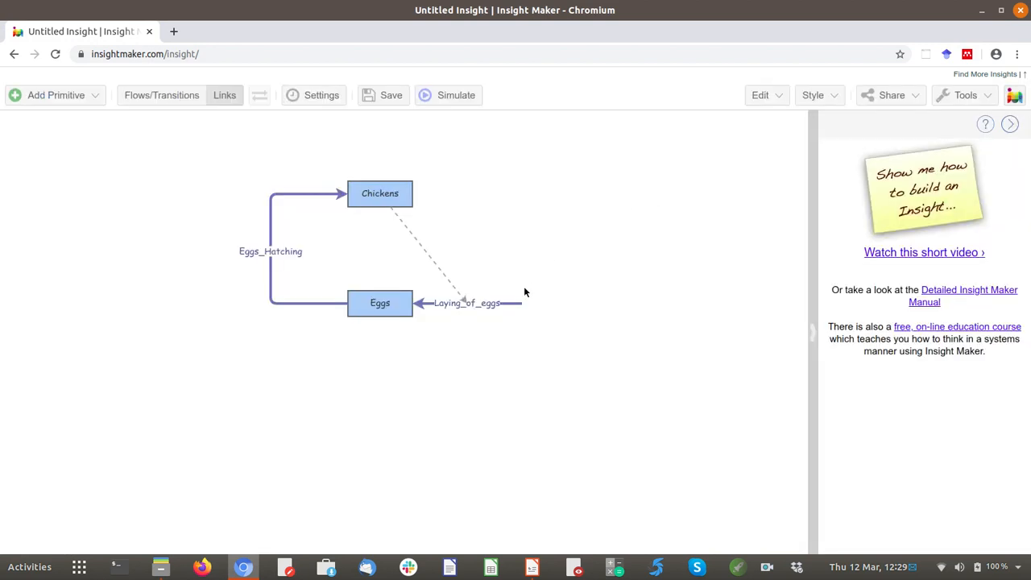
{"action": "left_click", "coordinate": [78, 95]}
{"action": "left_click", "coordinate": [59, 169]}
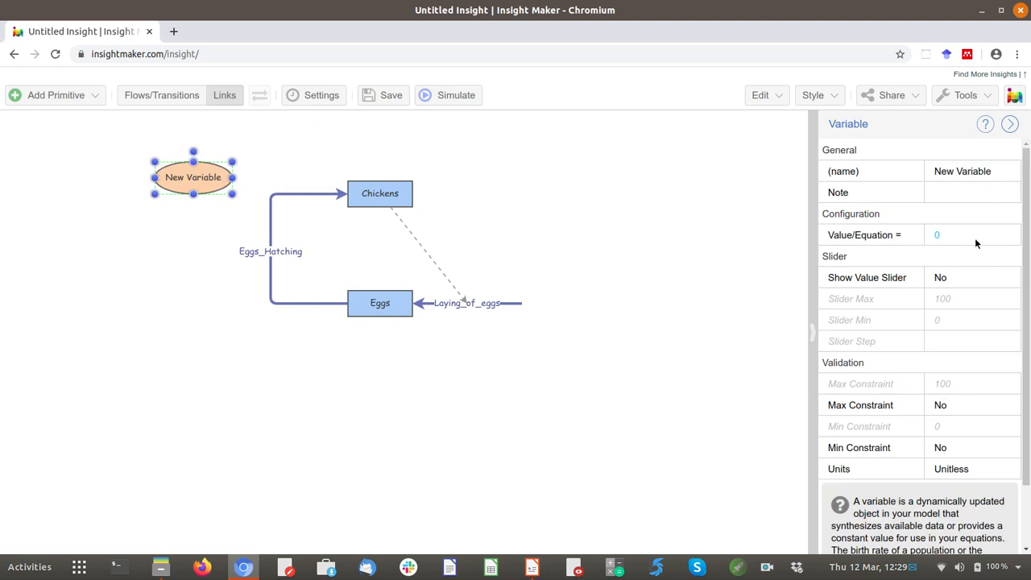
Enable the value slider for the new variable, try it, and switch back to the Exercise 1 slide in Impress.
{"action": "left_click", "coordinate": [964, 278]}
{"action": "left_click", "coordinate": [1013, 278]}
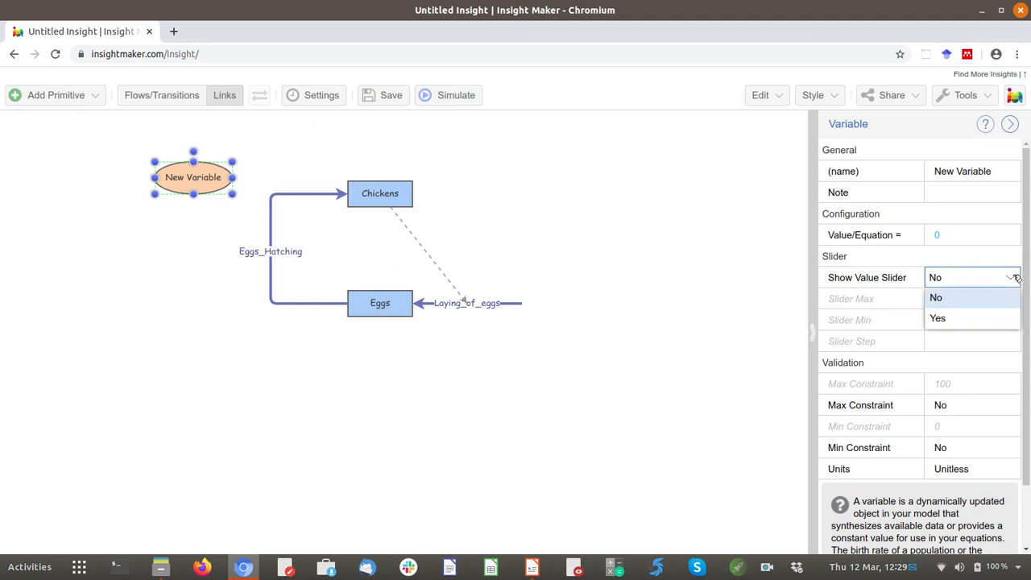
{"action": "left_click", "coordinate": [983, 318]}
{"action": "left_click", "coordinate": [743, 329]}
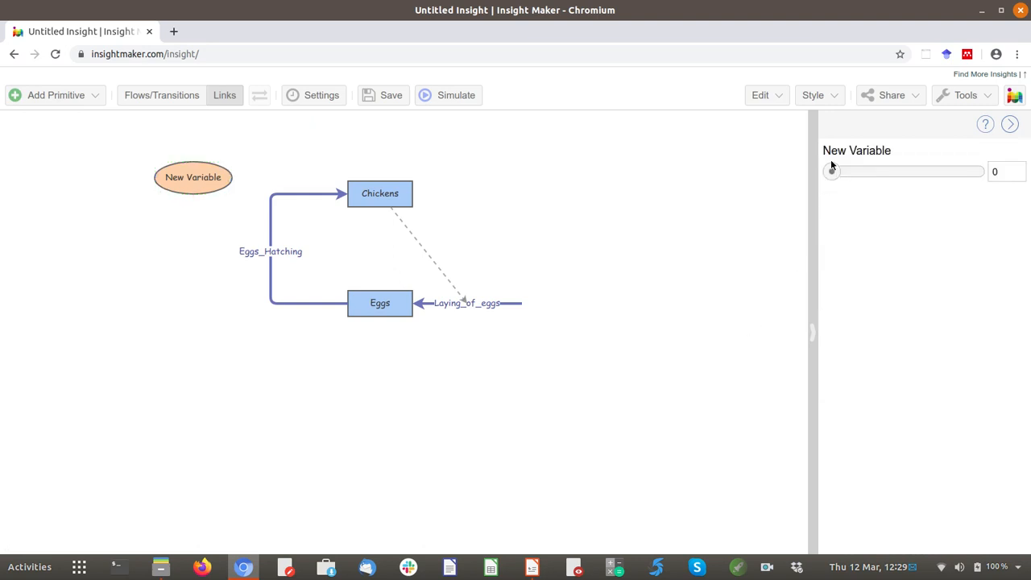
{"action": "mouse_move", "coordinate": [837, 171]}
{"action": "left_mouse_down"}
{"action": "mouse_move", "coordinate": [889, 153]}
{"action": "mouse_move", "coordinate": [952, 153]}
{"action": "mouse_move", "coordinate": [825, 171]}
{"action": "mouse_move", "coordinate": [905, 172]}
{"action": "mouse_move", "coordinate": [827, 177]}
{"action": "left_mouse_up"}
{"action": "key", "text": "alt+Tab"}
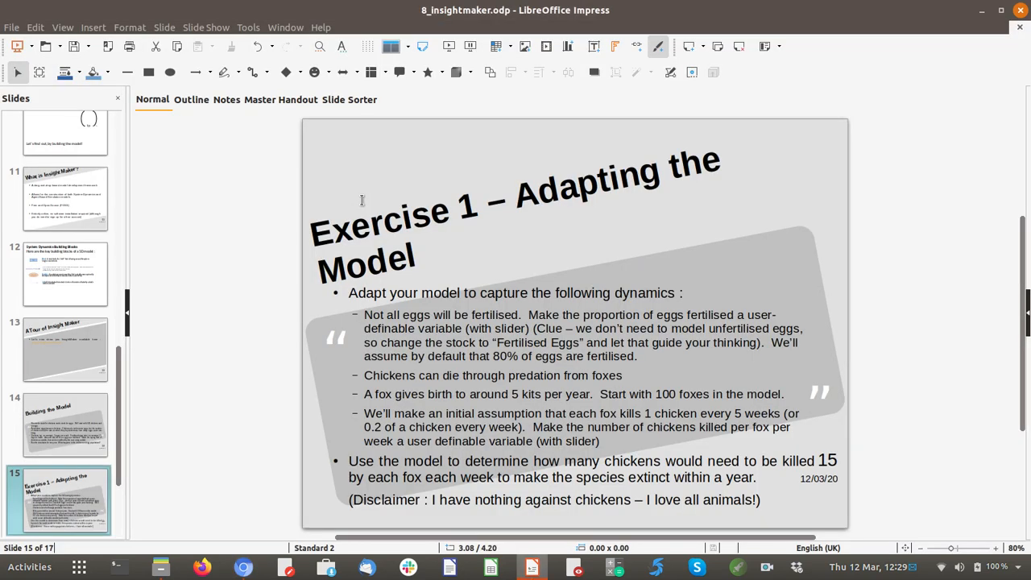